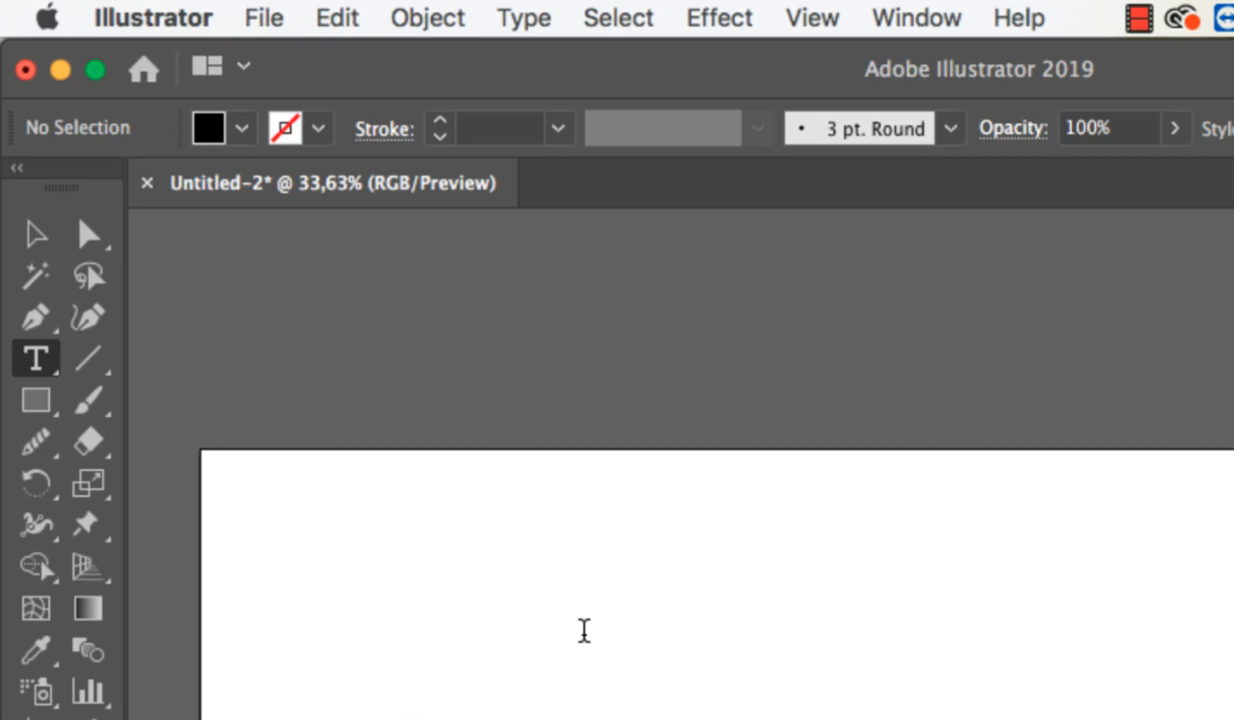
Add the text "SUBWAY" and scale it to about 877 px wide near the centre of the artboard.
left_click(584, 630)
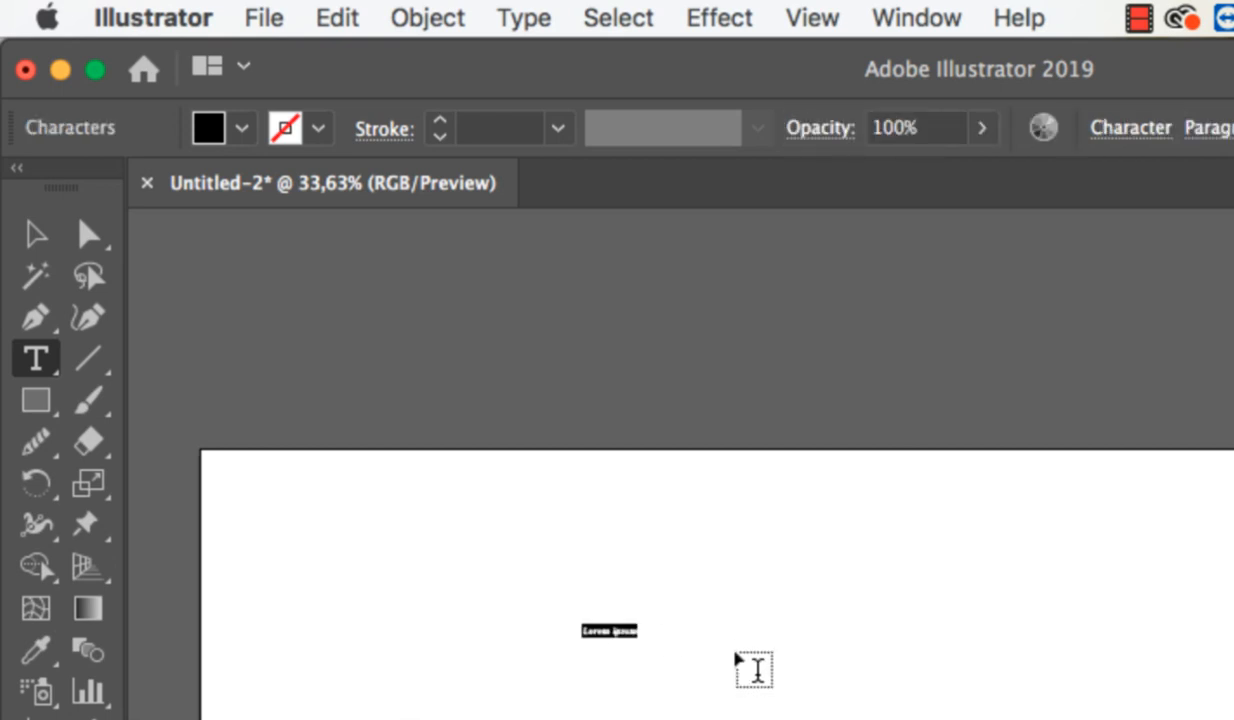
type("SUBWAY")
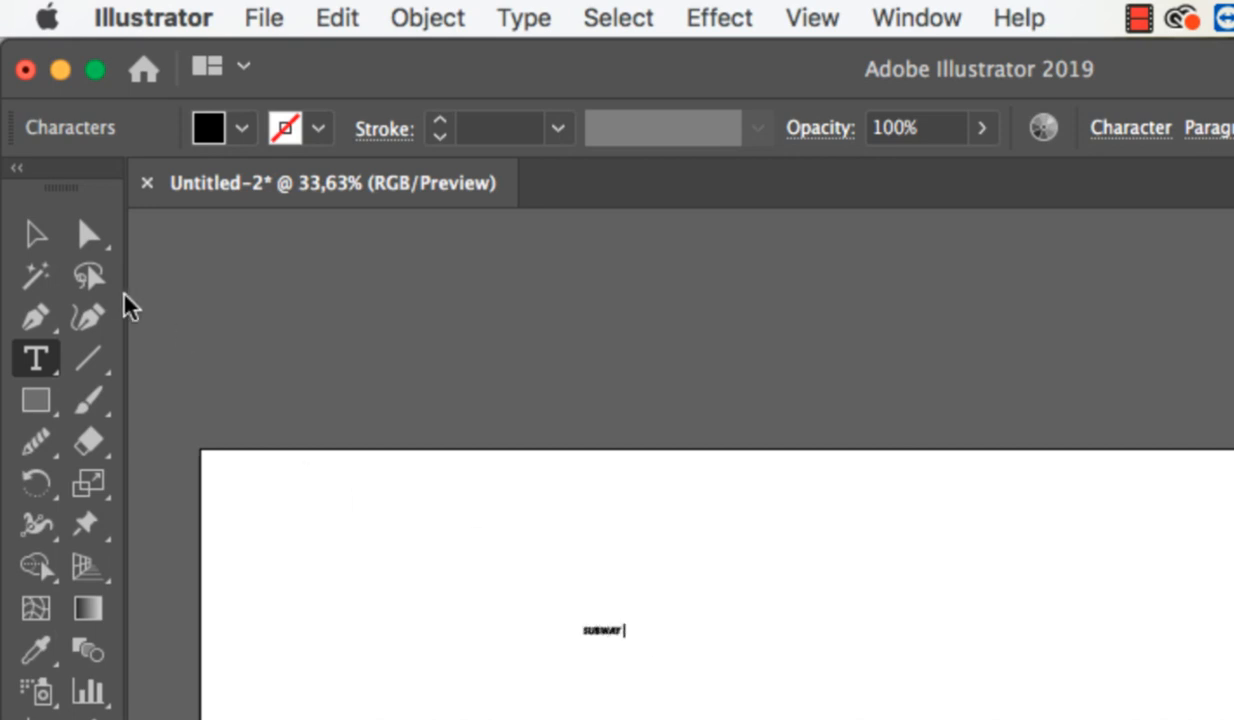
left_click(24, 240)
left_click(612, 631)
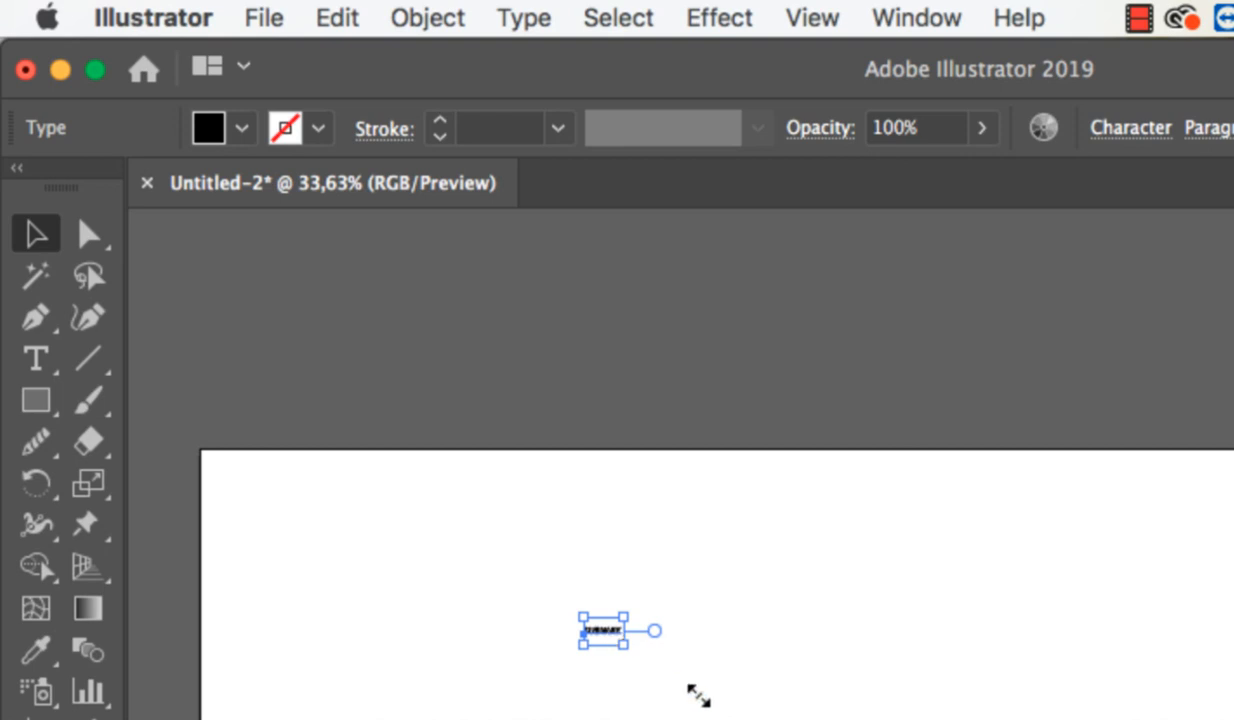
left_click_drag(623, 644, 1233, 719)
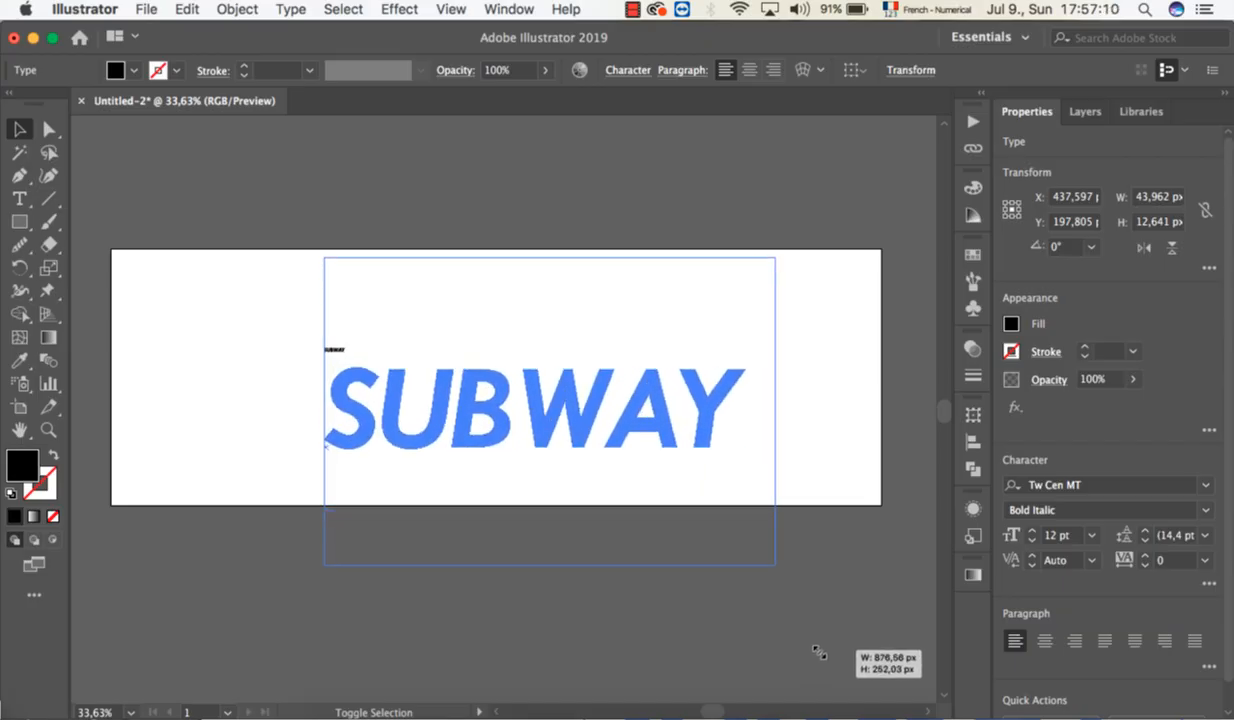
left_click_drag(815, 649, 815, 652)
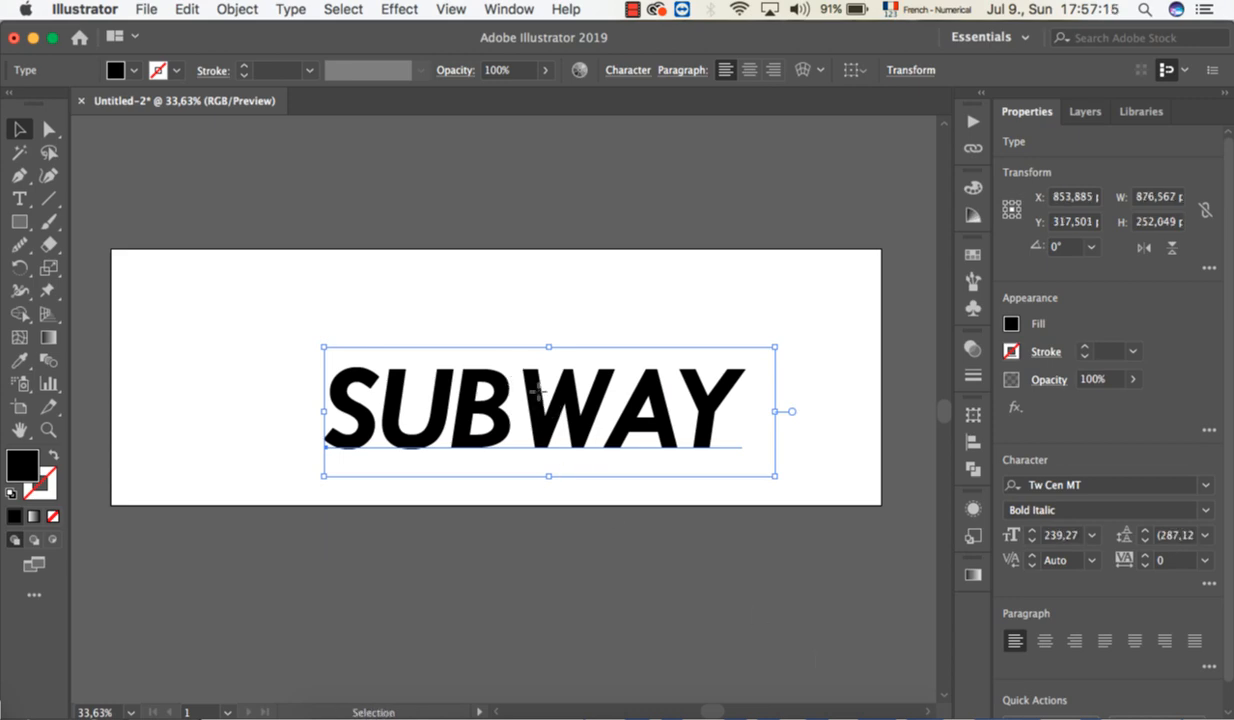
mouse_move(506, 364)
left_mouse_down()
mouse_move(496, 330)
mouse_move(515, 358)
mouse_move(500, 362)
left_mouse_up()
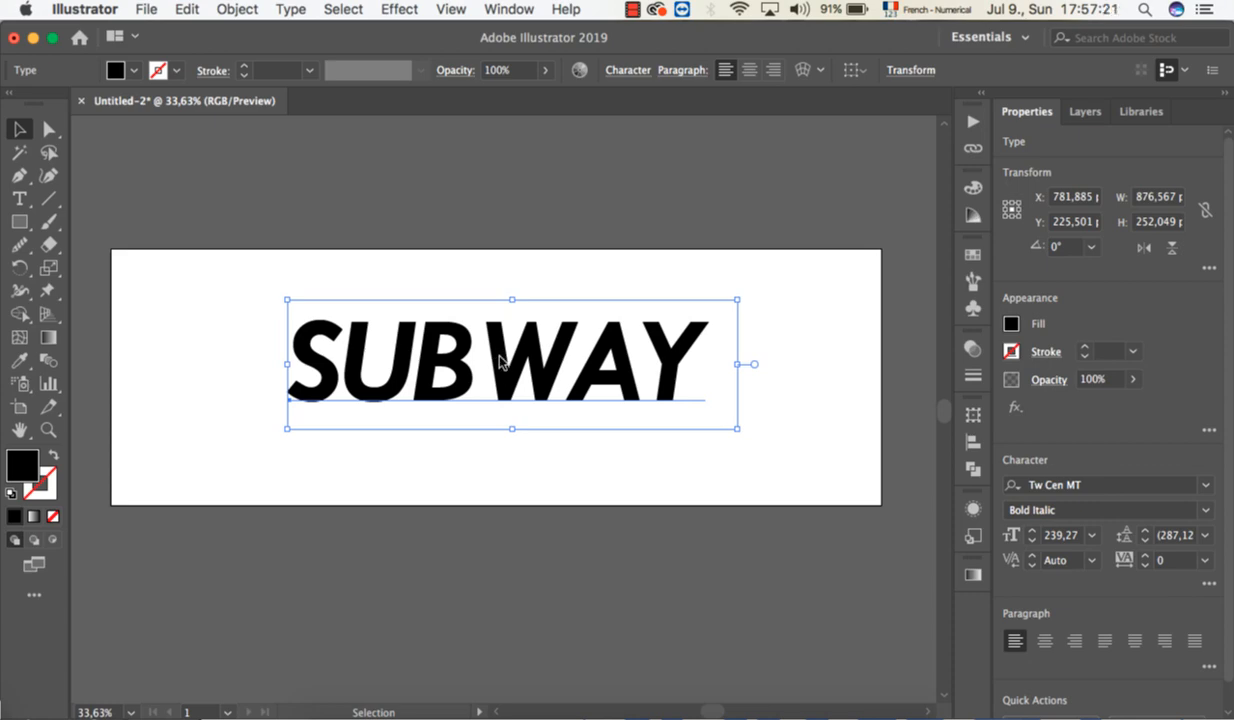
Convert the SUBWAY text to outlines and ungroup it into individual letter shapes.
right_click(500, 362)
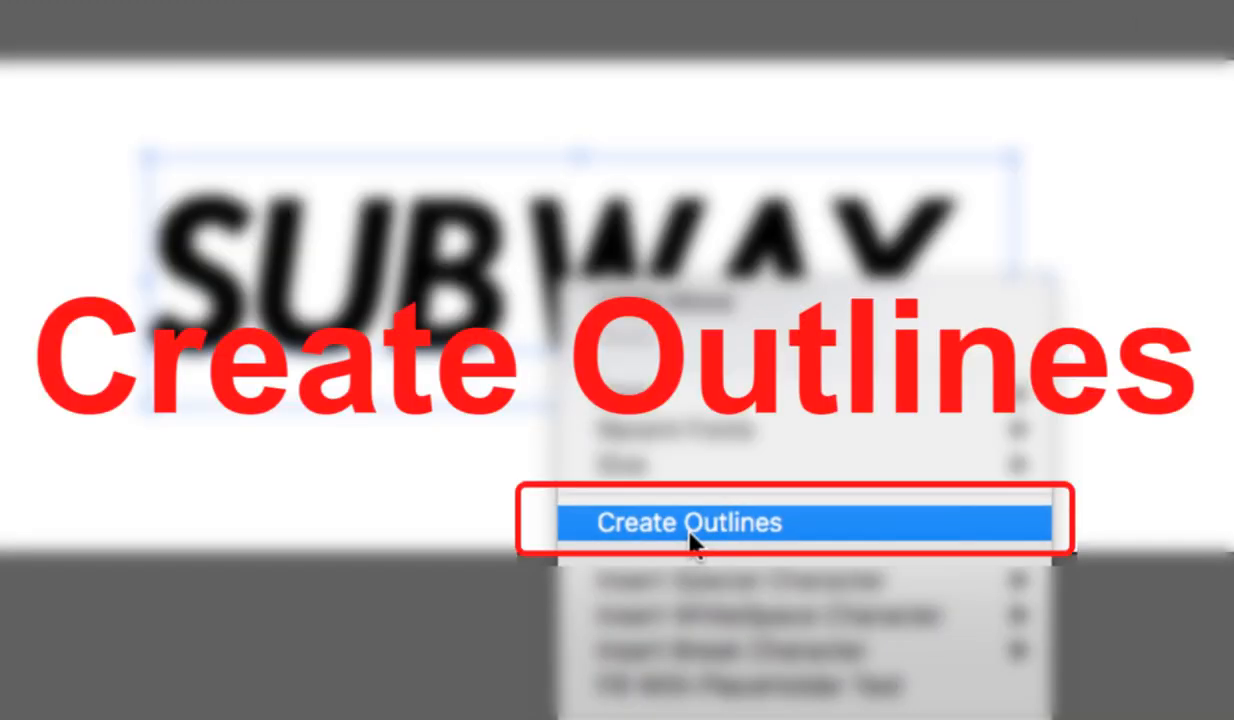
left_click(692, 540)
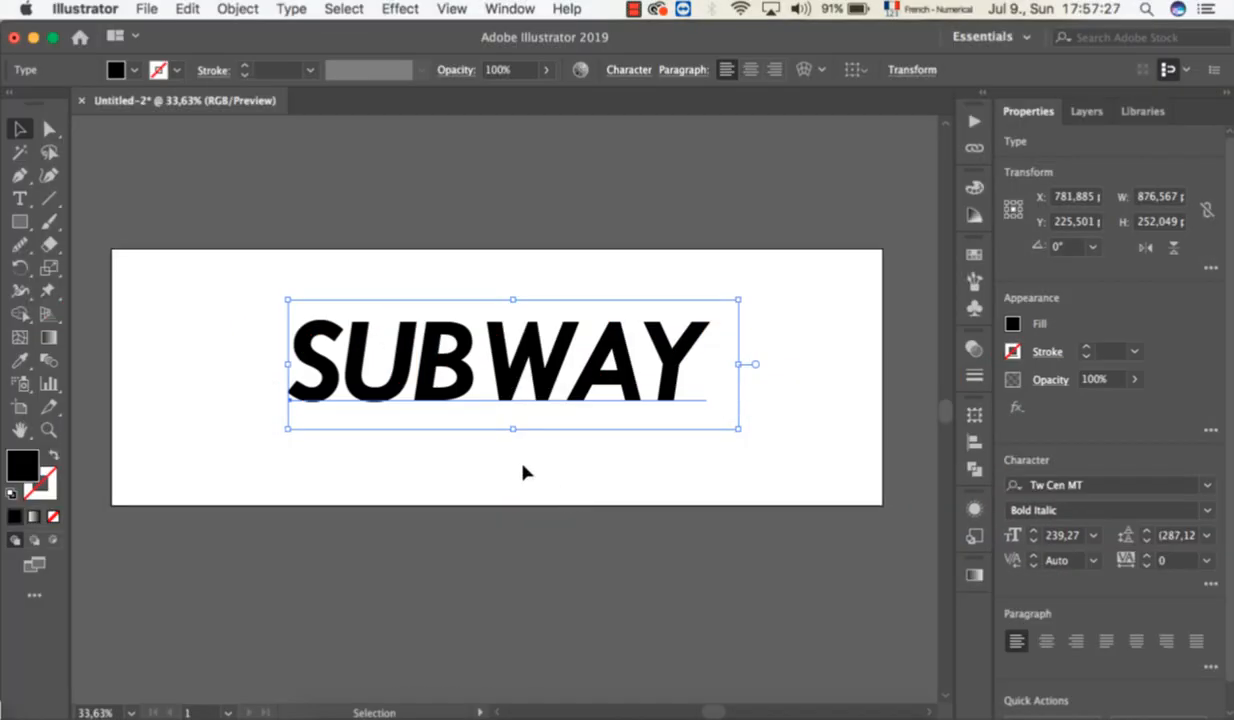
right_click(455, 365)
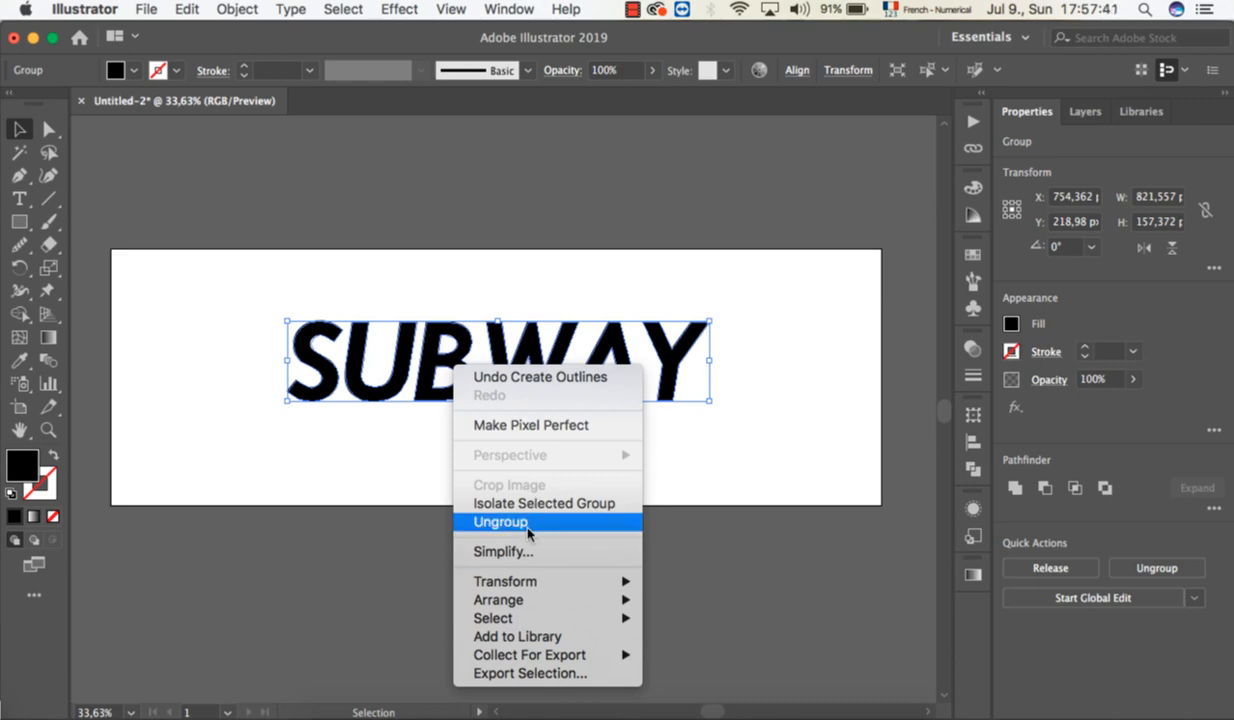
left_click(530, 522)
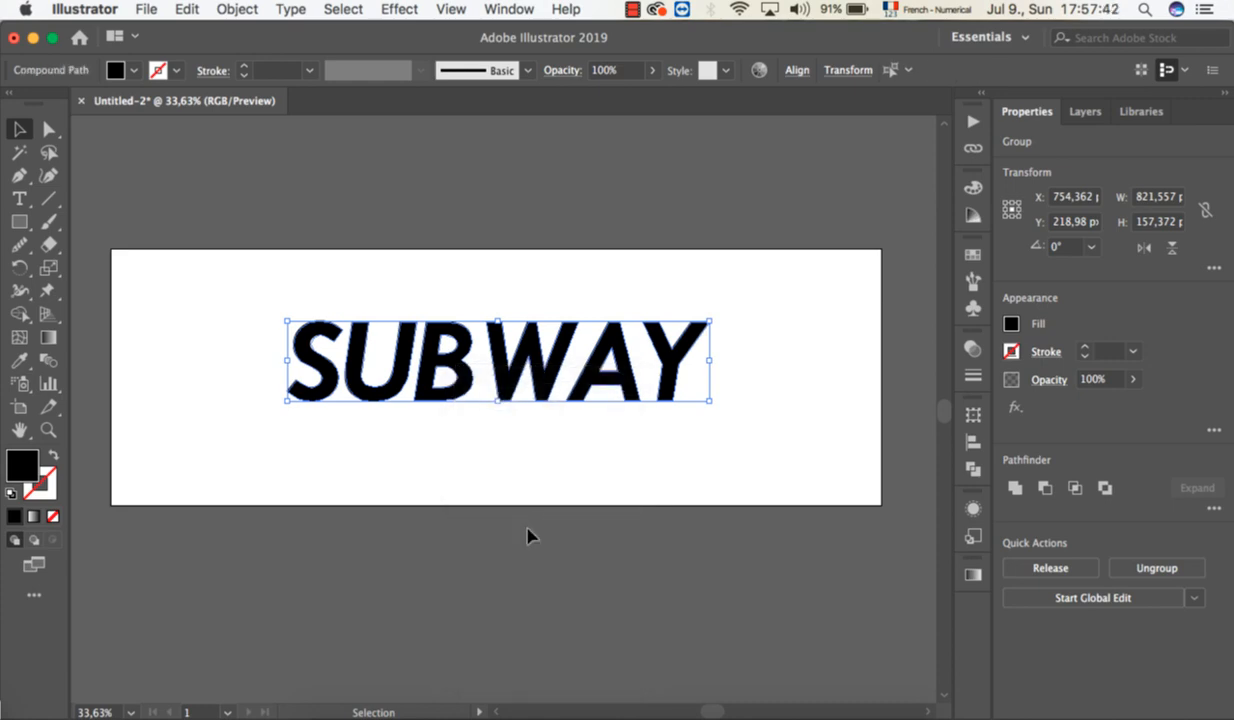
Select the letters S, U and B one by one to check that each is a separate shape.
left_click(344, 419)
left_click(325, 378)
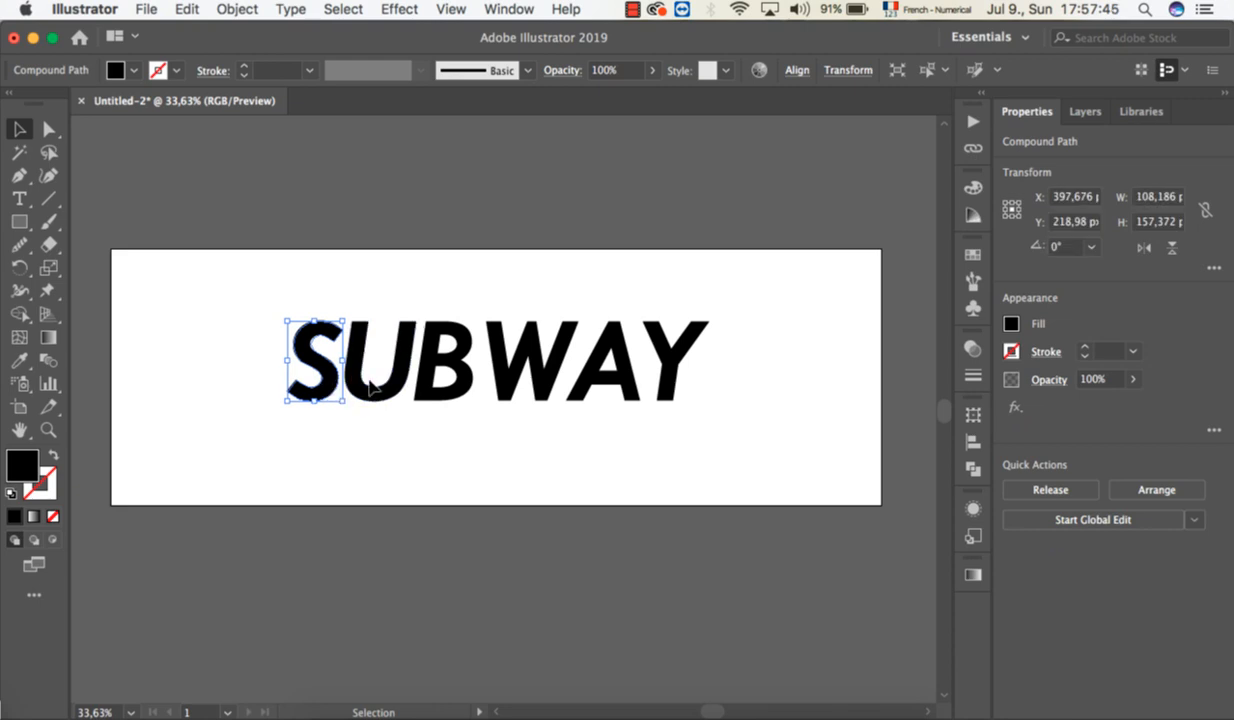
left_click(376, 389)
left_click(436, 394)
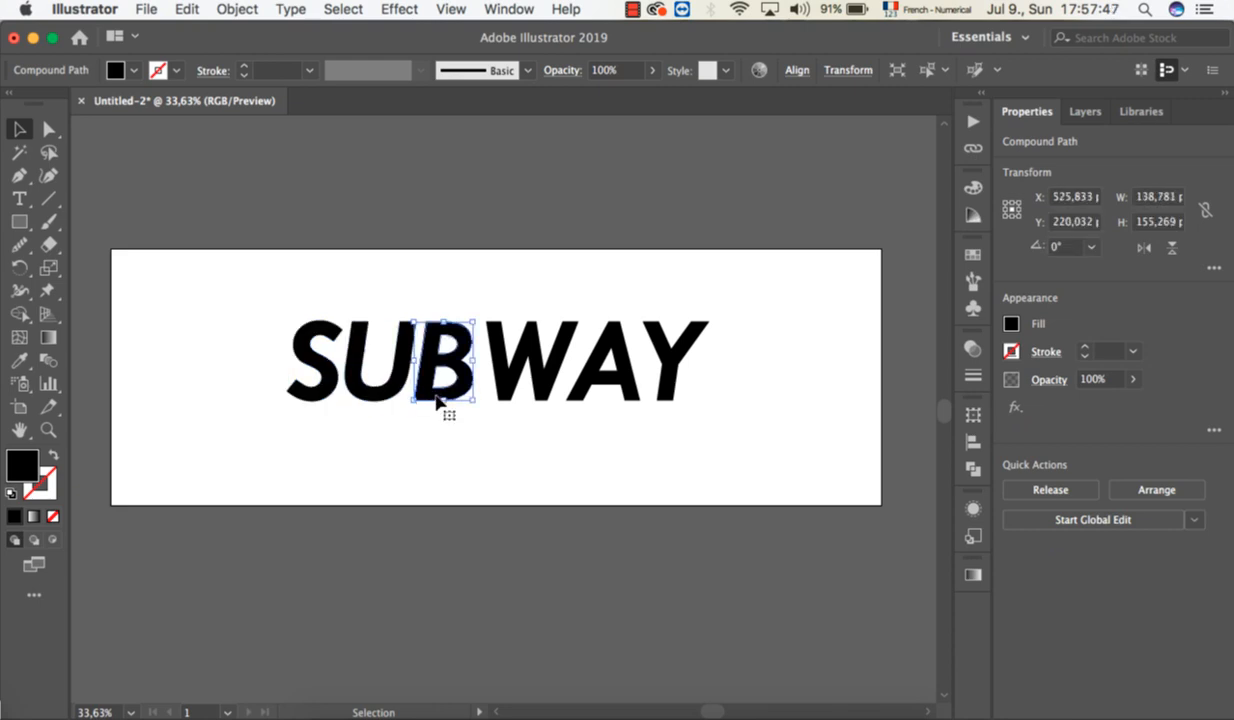
left_click(323, 389)
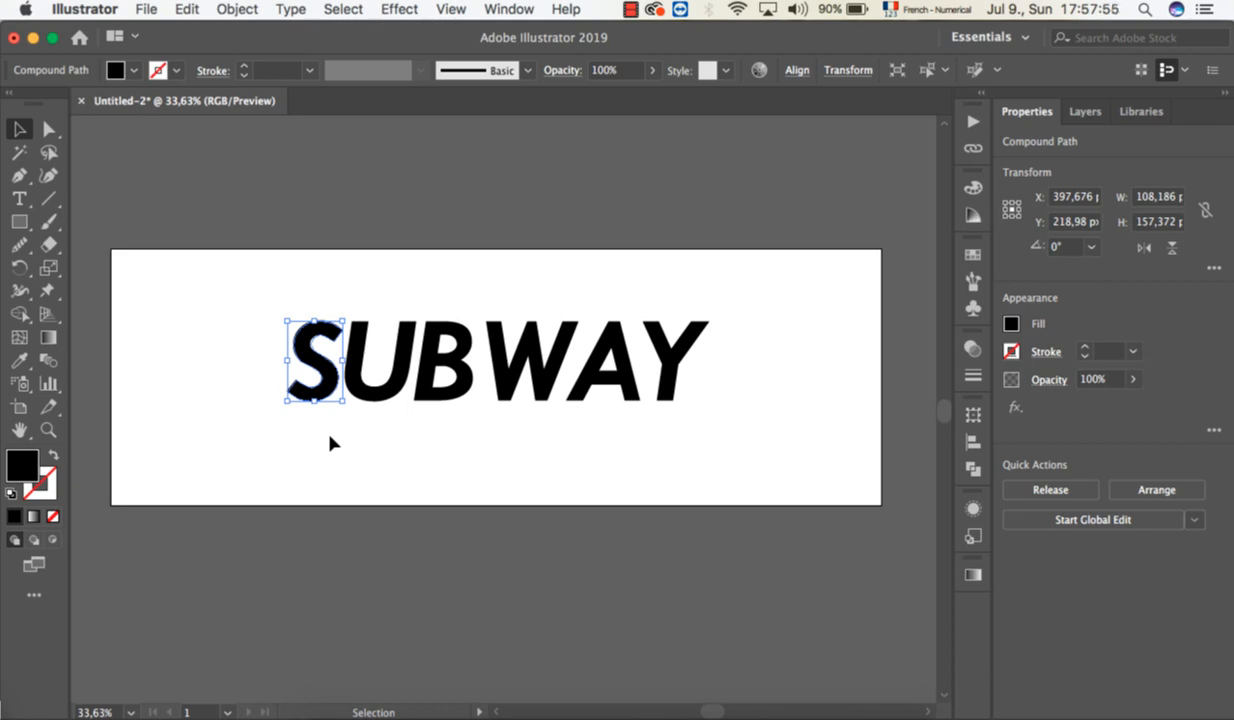
Draw a line about 19 px wide and 15 px high outward from the S's lower end and give it a black stroke.
scroll(332, 443, "up", 8)
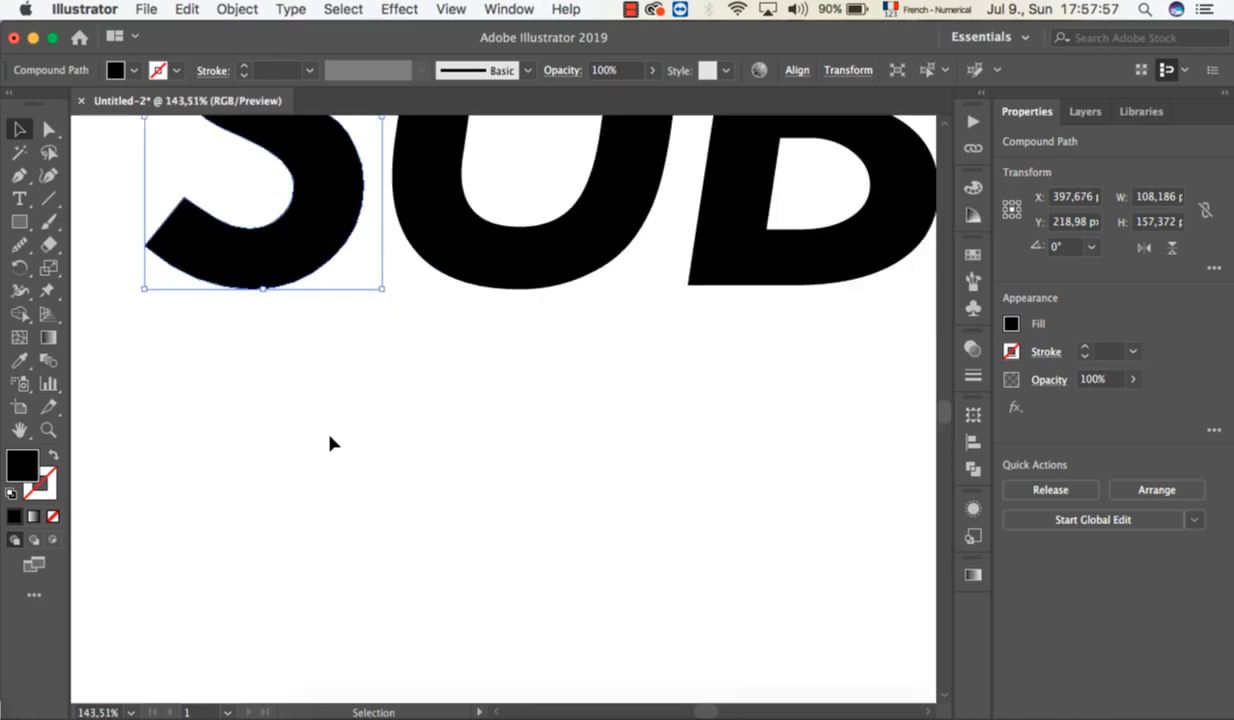
scroll(332, 443, "down", 5)
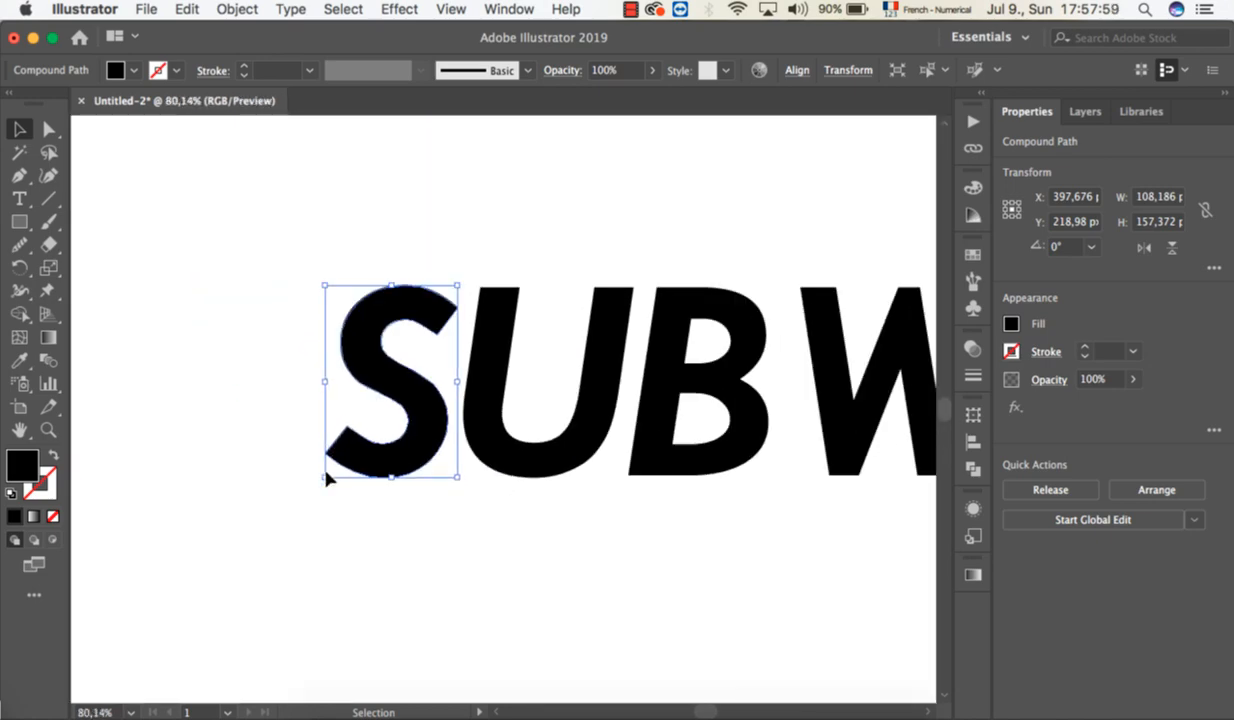
scroll(311, 428, "down", 3)
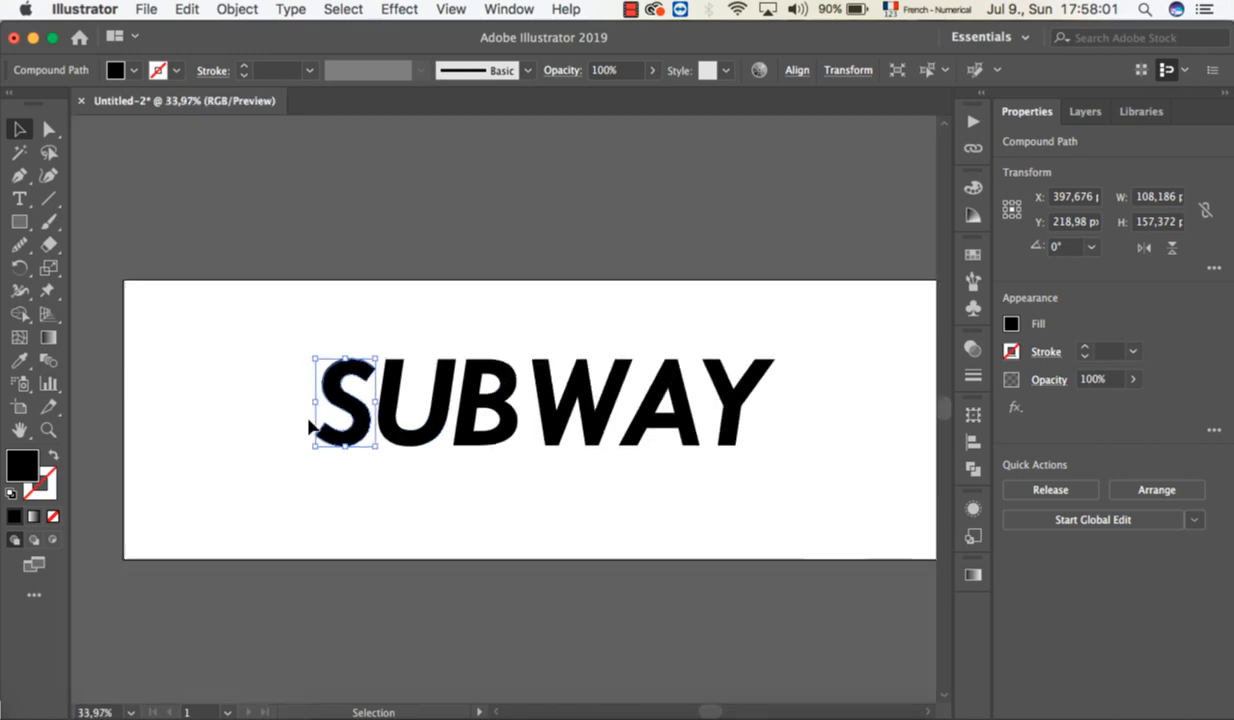
scroll(310, 428, "down", 1)
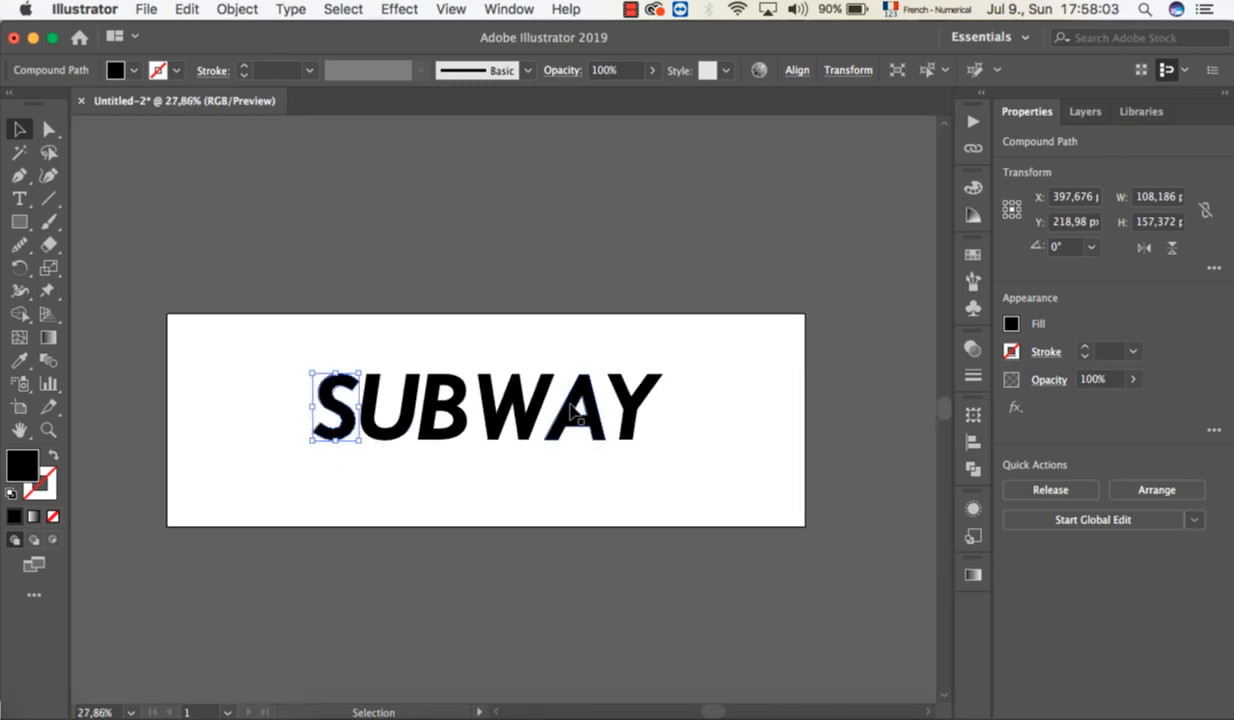
scroll(366, 441, "up", 3)
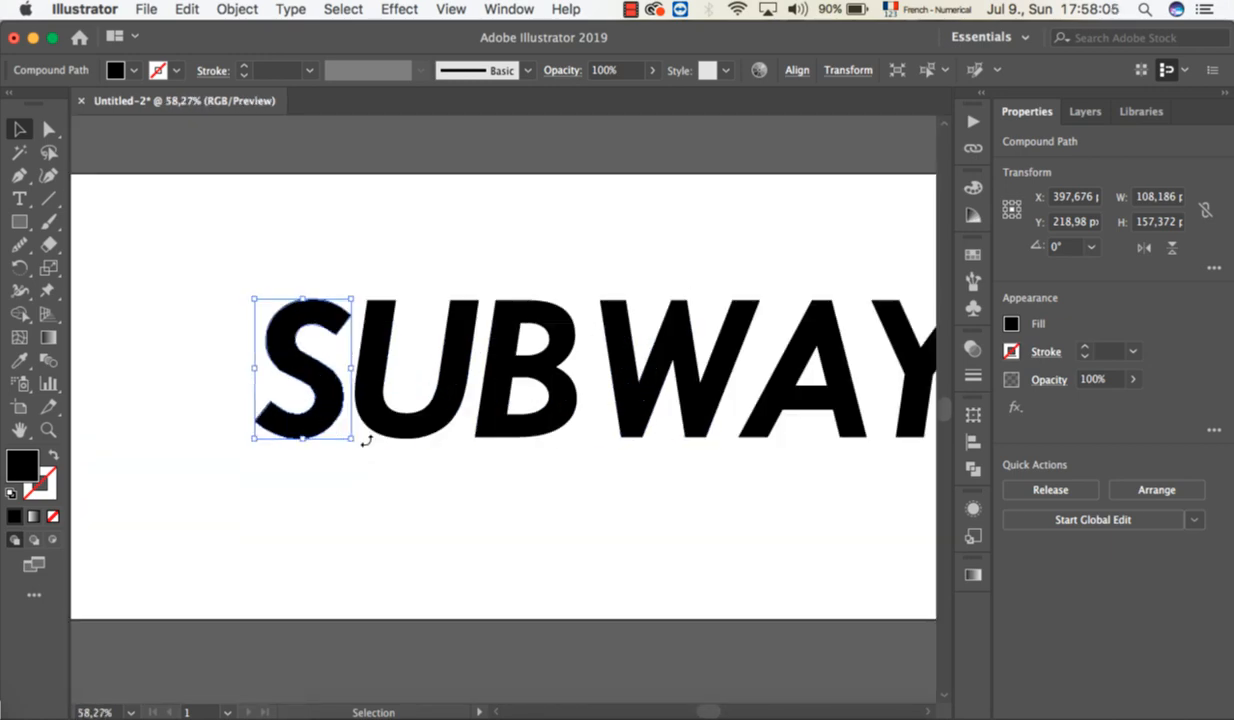
scroll(366, 441, "up", 5)
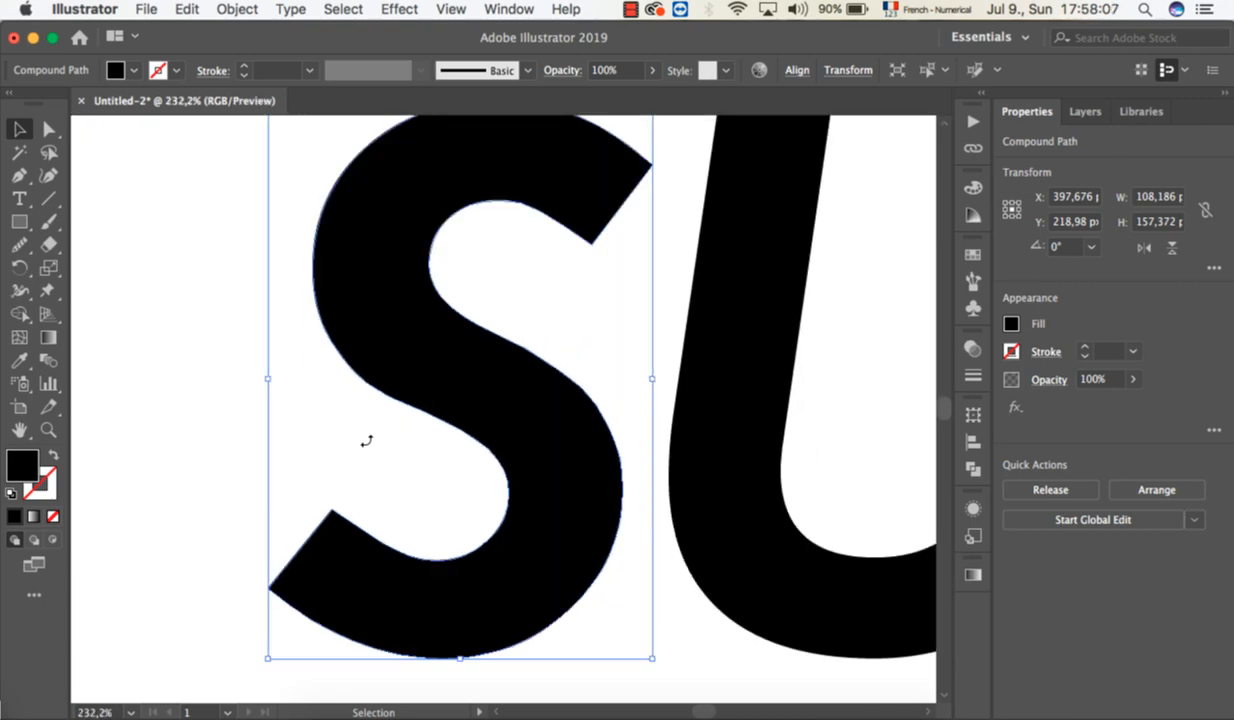
left_click(188, 466)
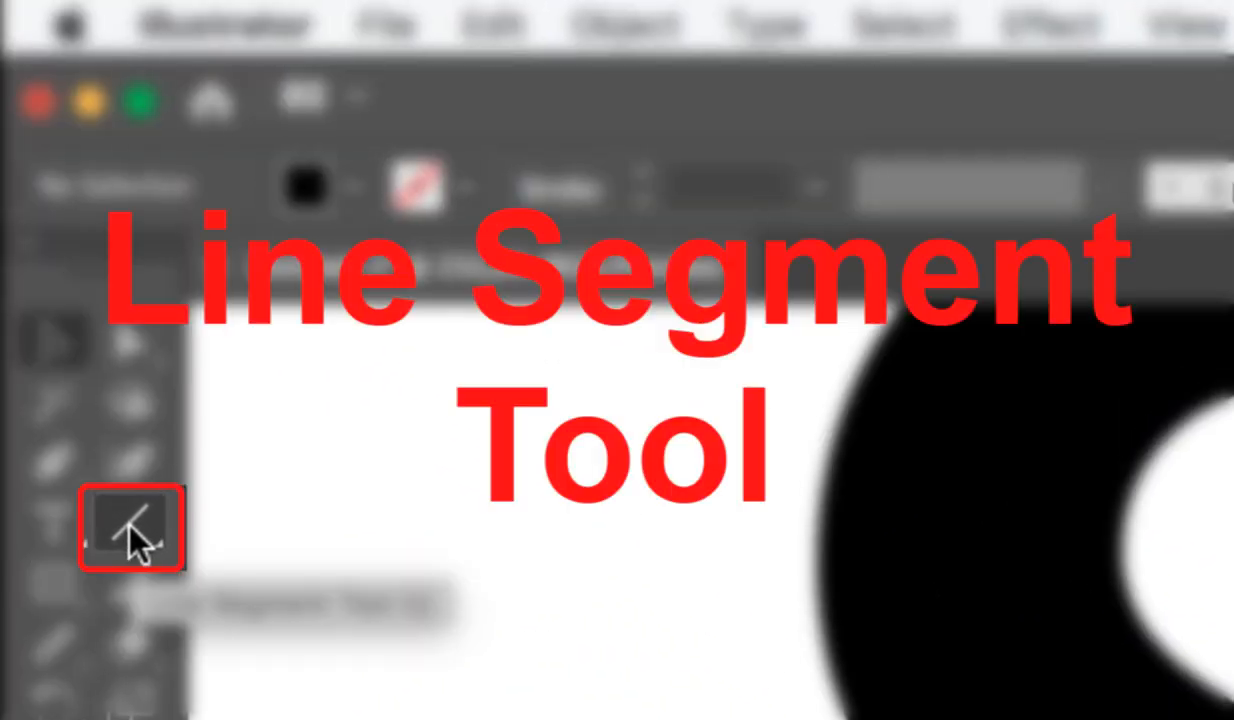
left_click(130, 526)
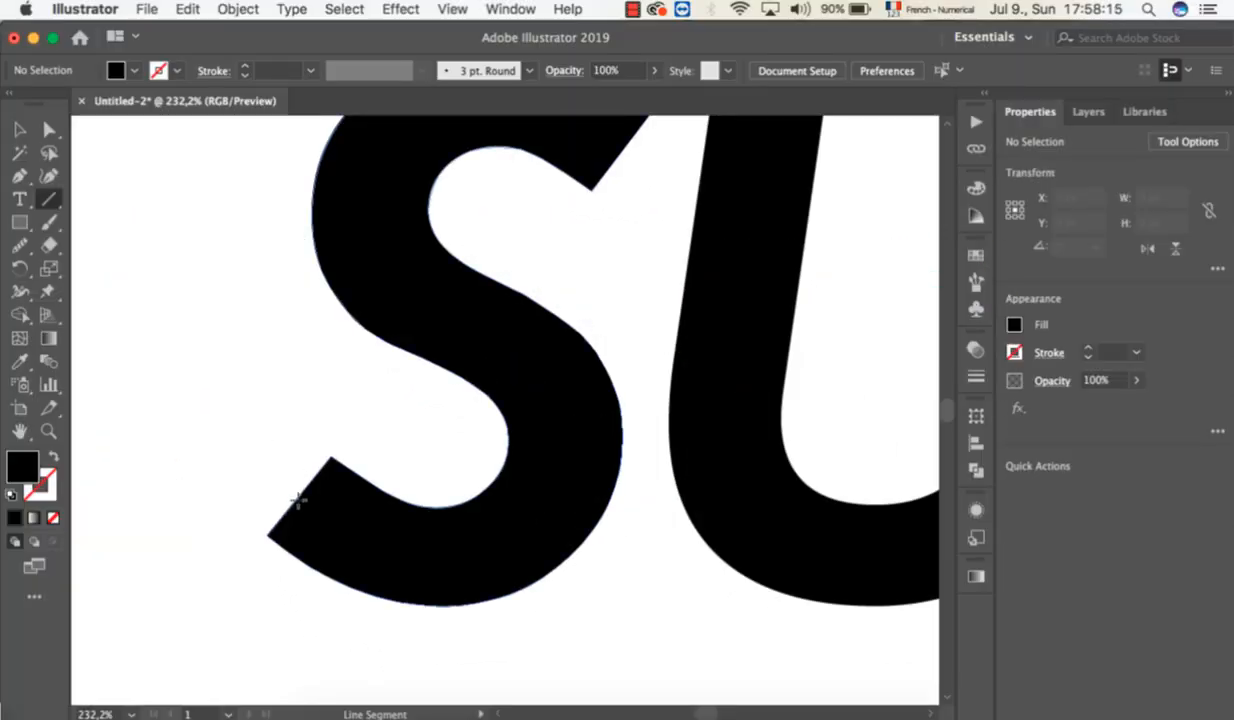
left_click_drag(298, 500, 257, 461)
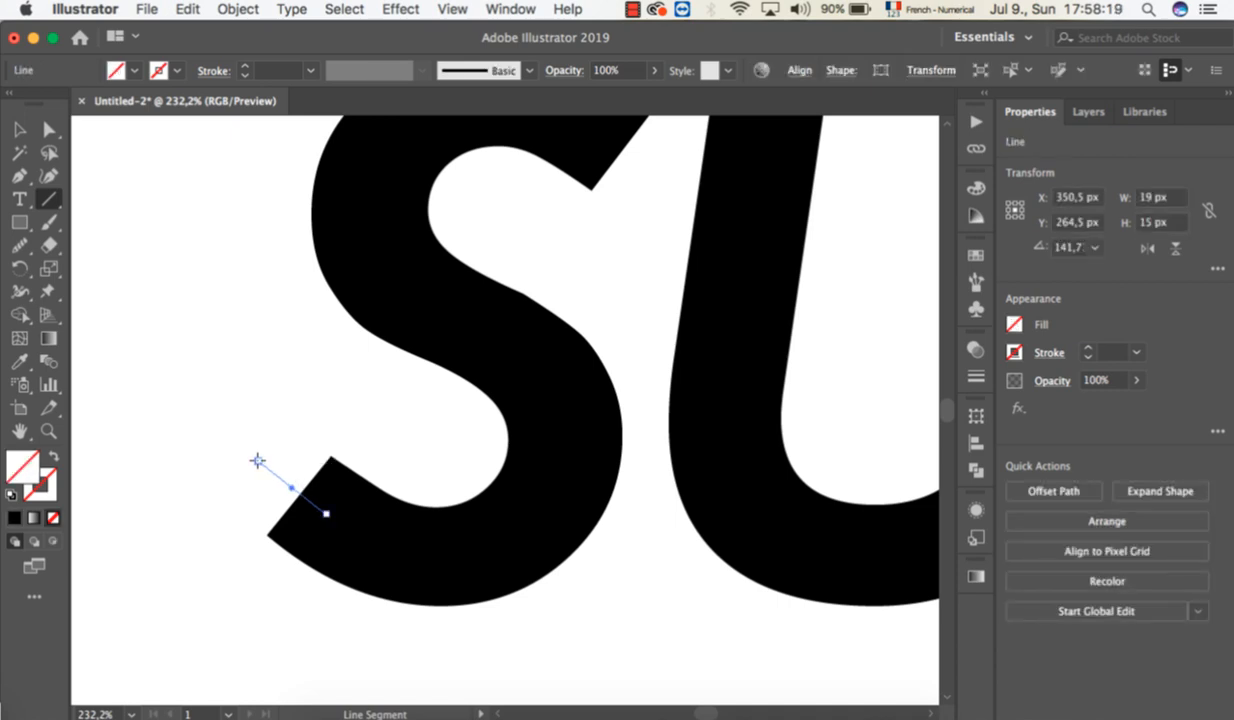
left_click(50, 487)
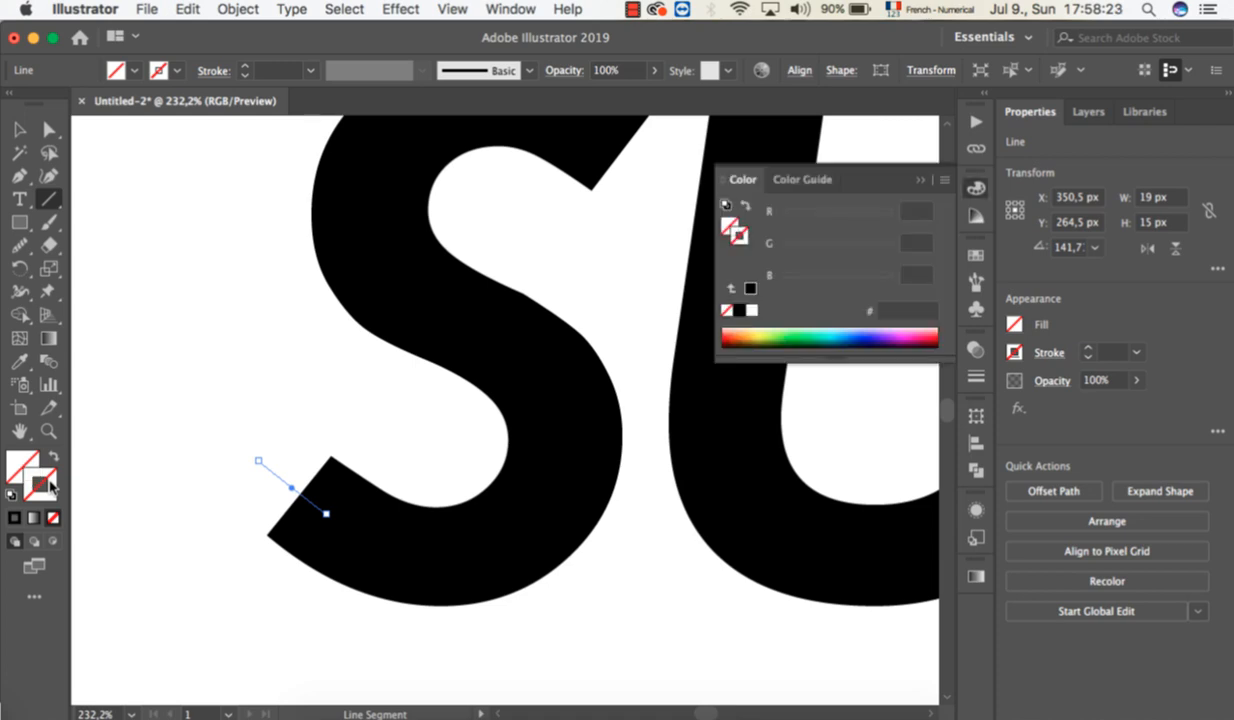
left_click(14, 518)
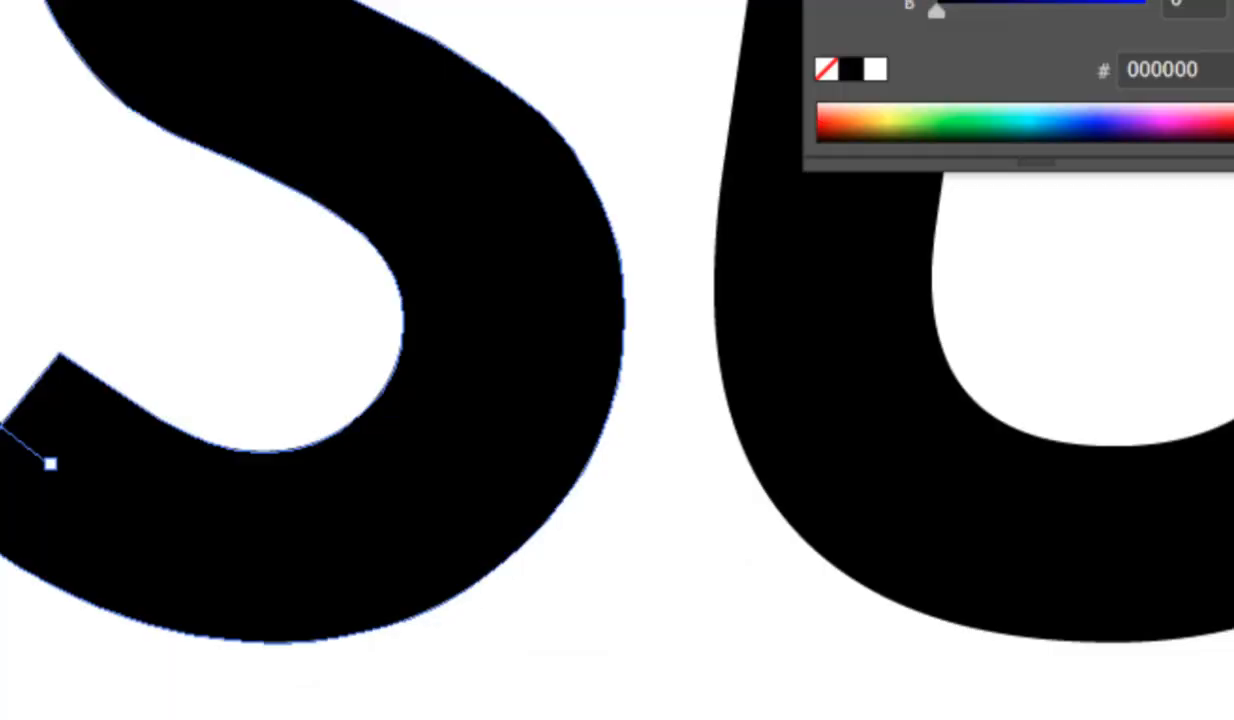
Open the Stroke settings for the line, then hide and show the full set of stroke options.
left_click(507, 12)
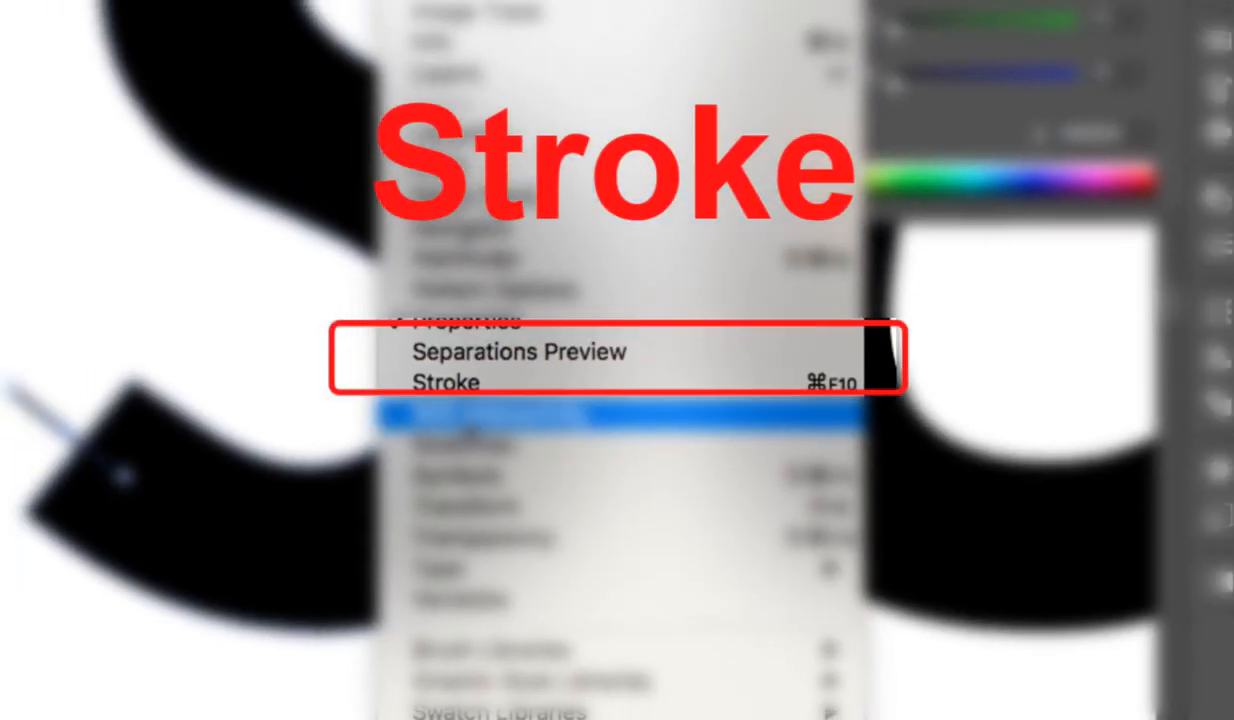
left_click(456, 384)
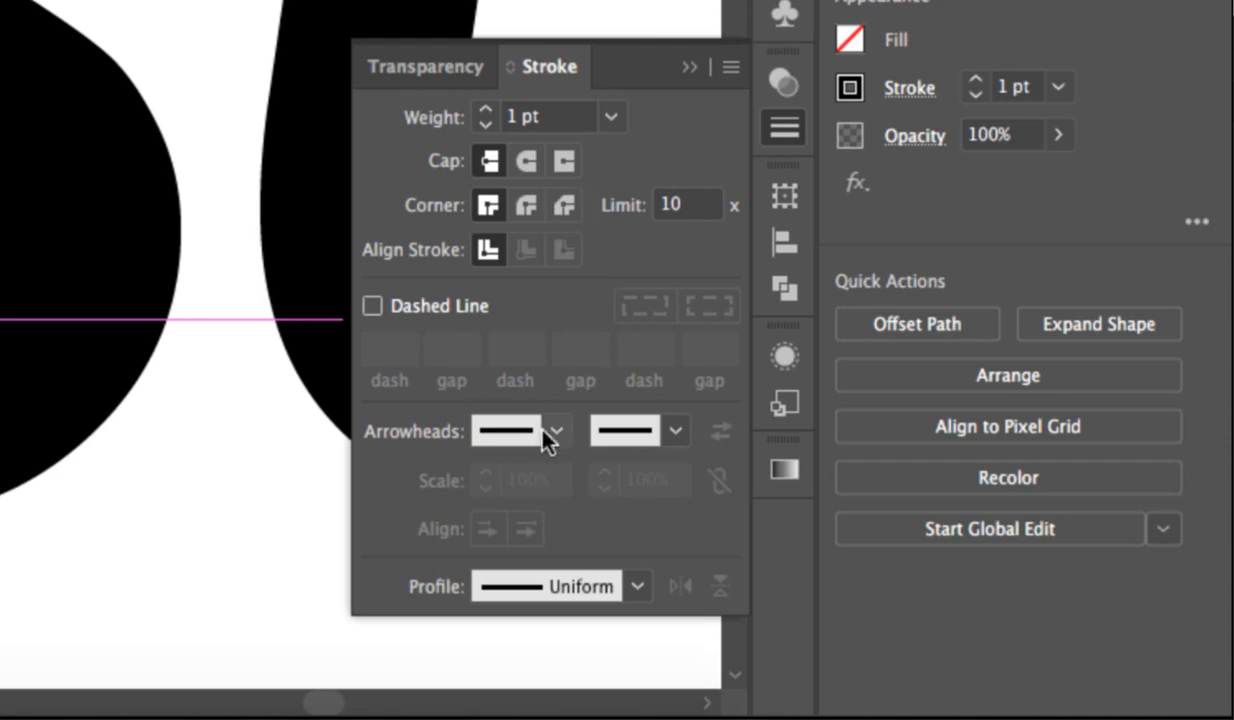
left_click(730, 68)
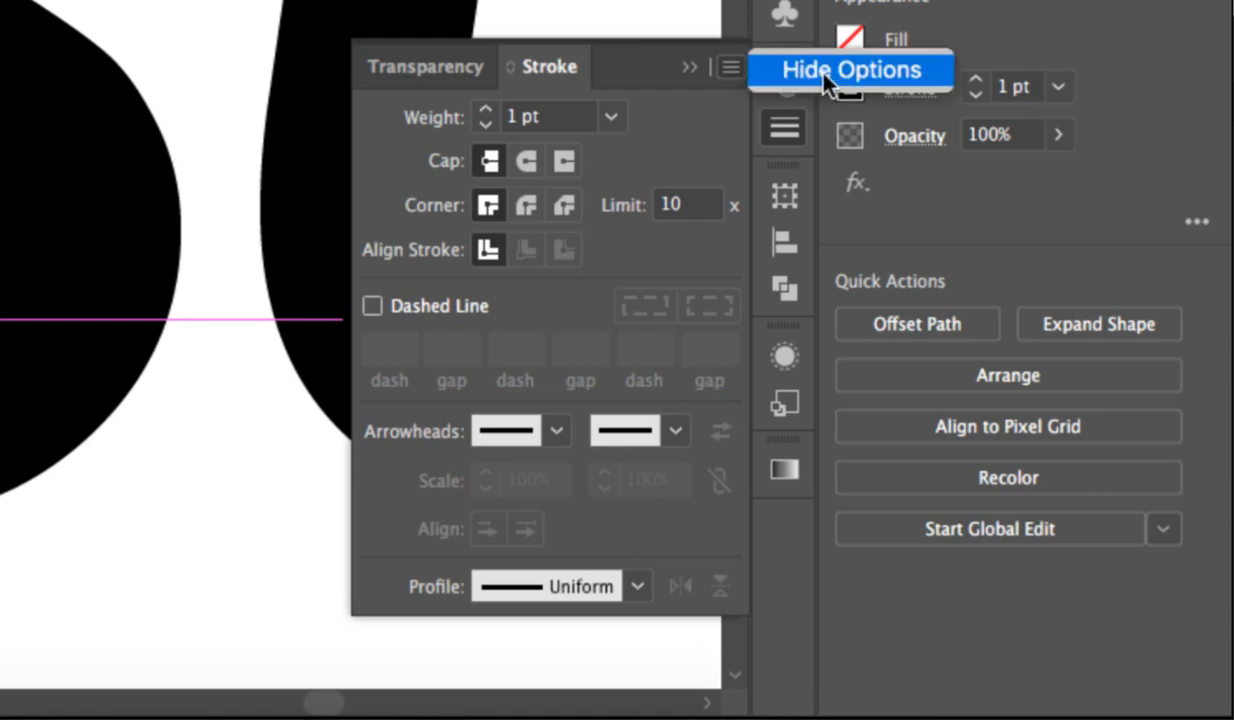
left_click(799, 68)
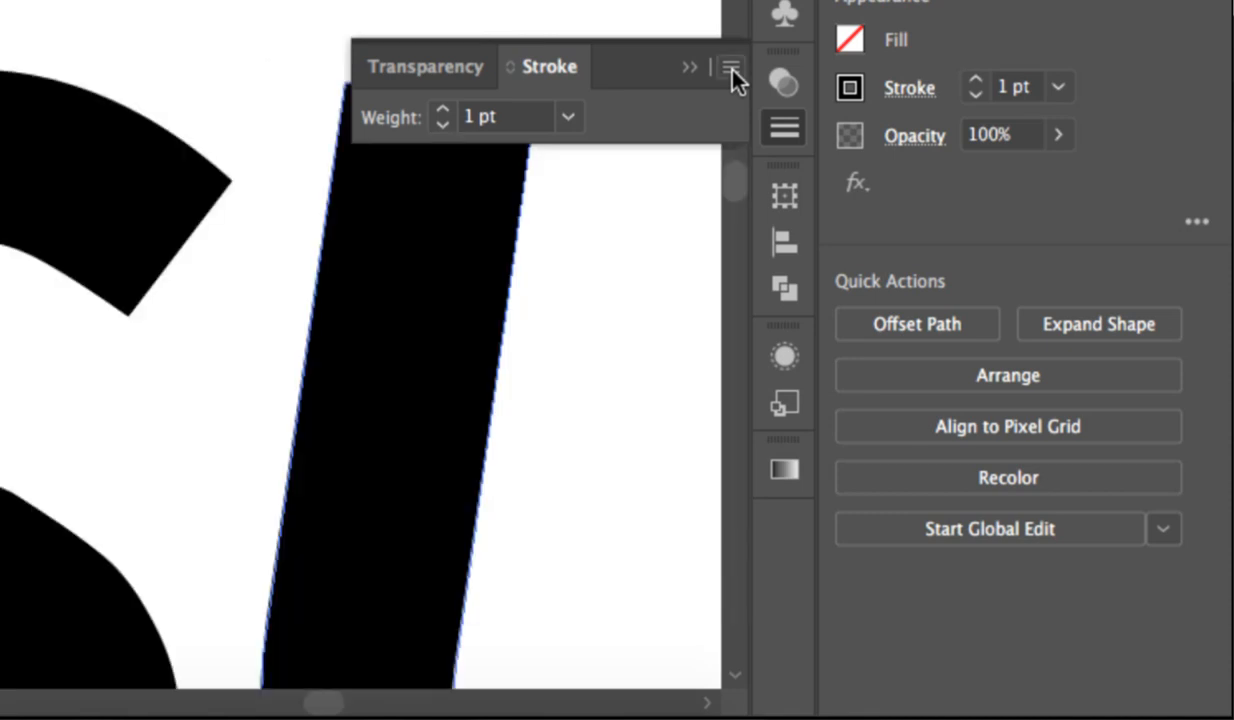
left_click(730, 68)
left_click(788, 70)
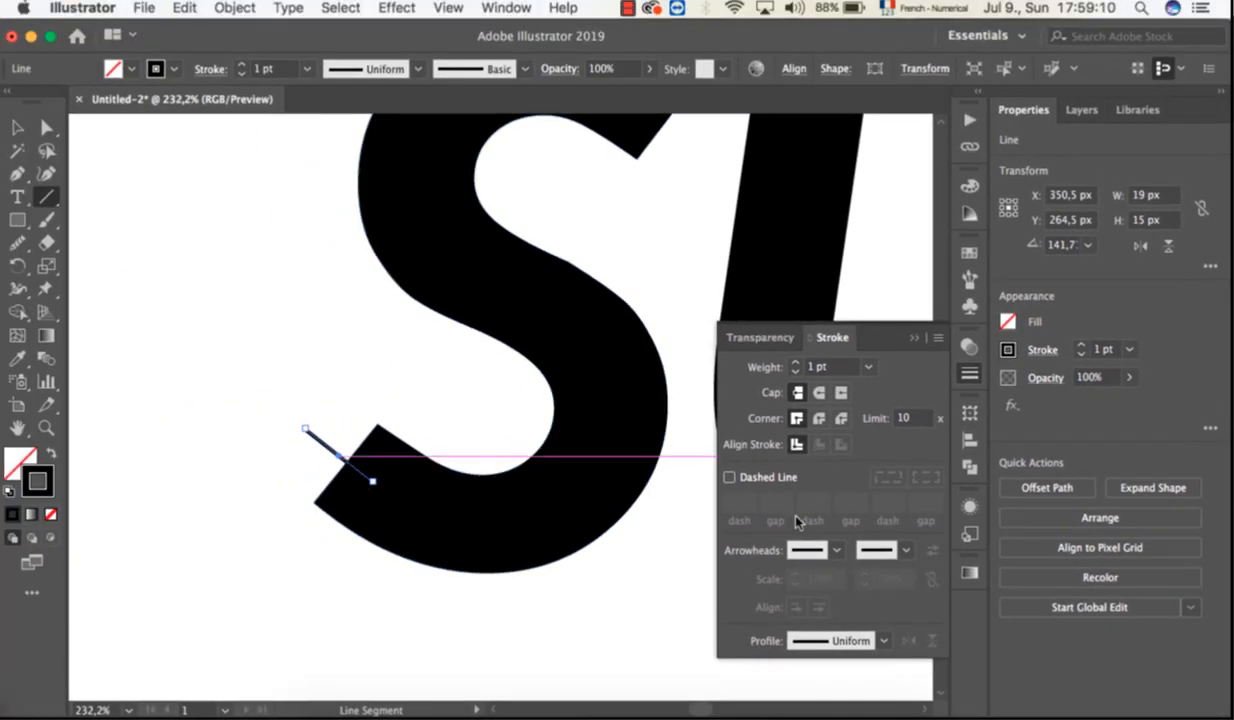
Apply the Arrow 7 arrowhead to the end point of the short line on the S.
left_click(838, 552)
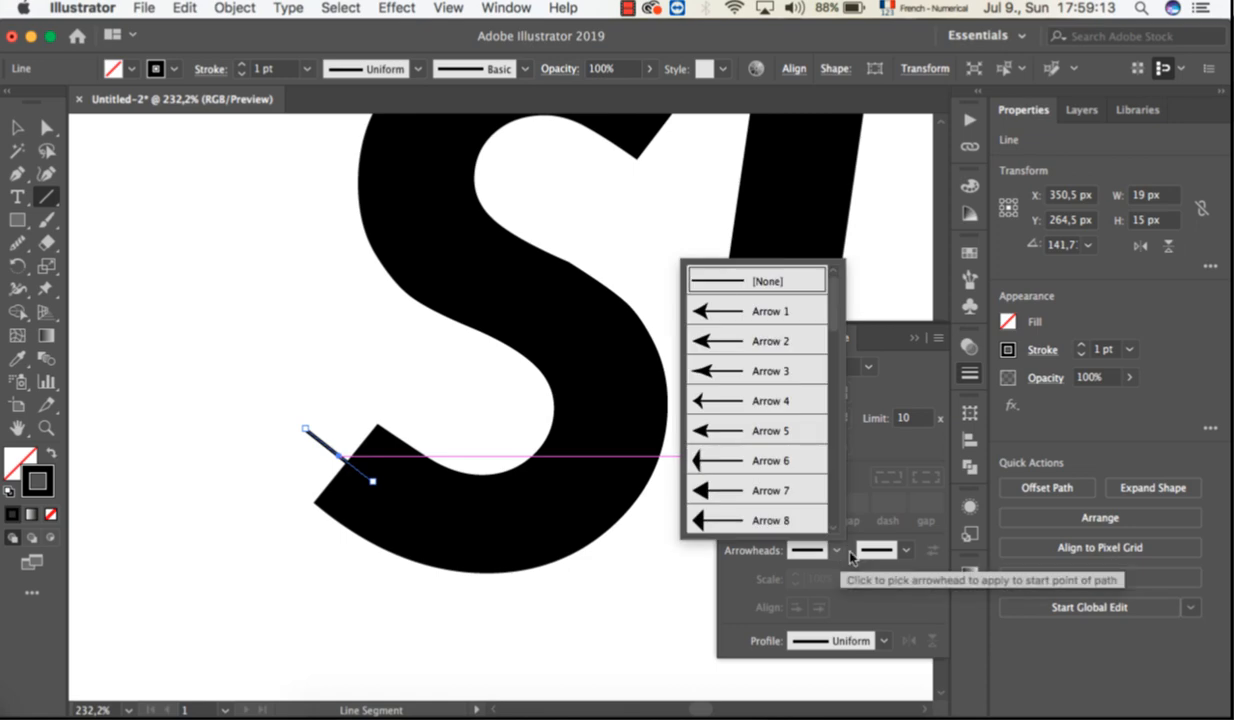
left_click(901, 556)
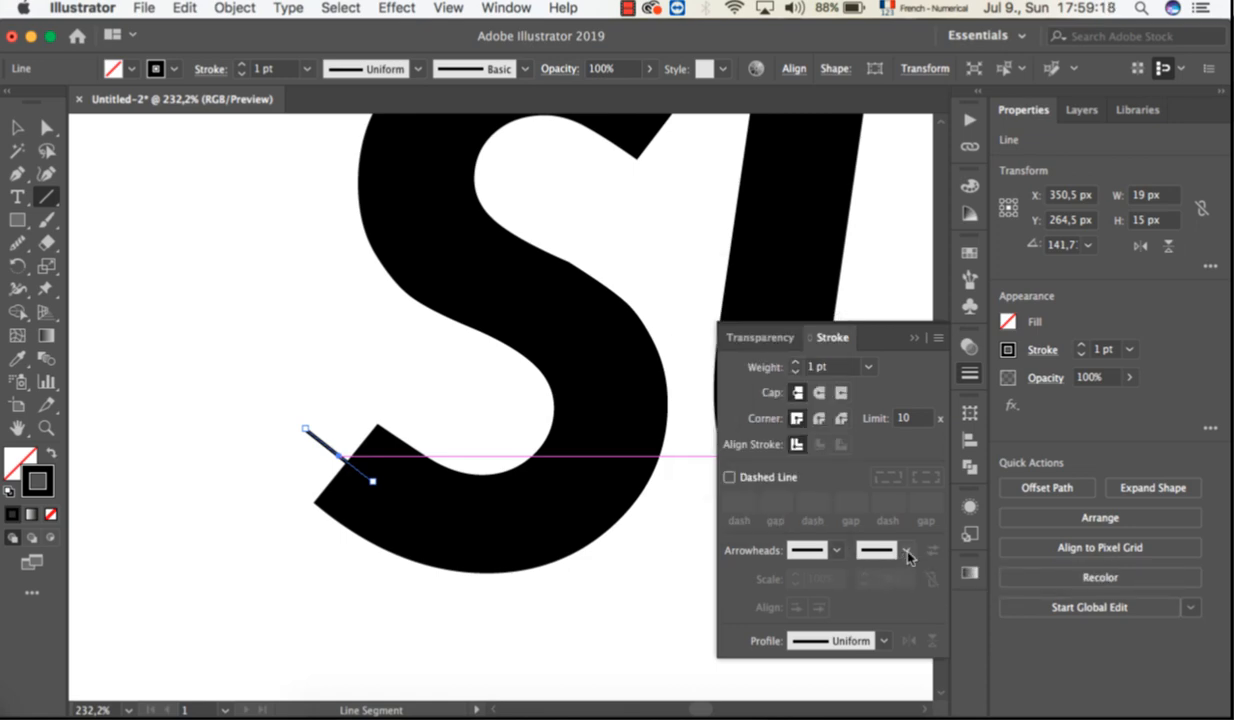
left_click(908, 553)
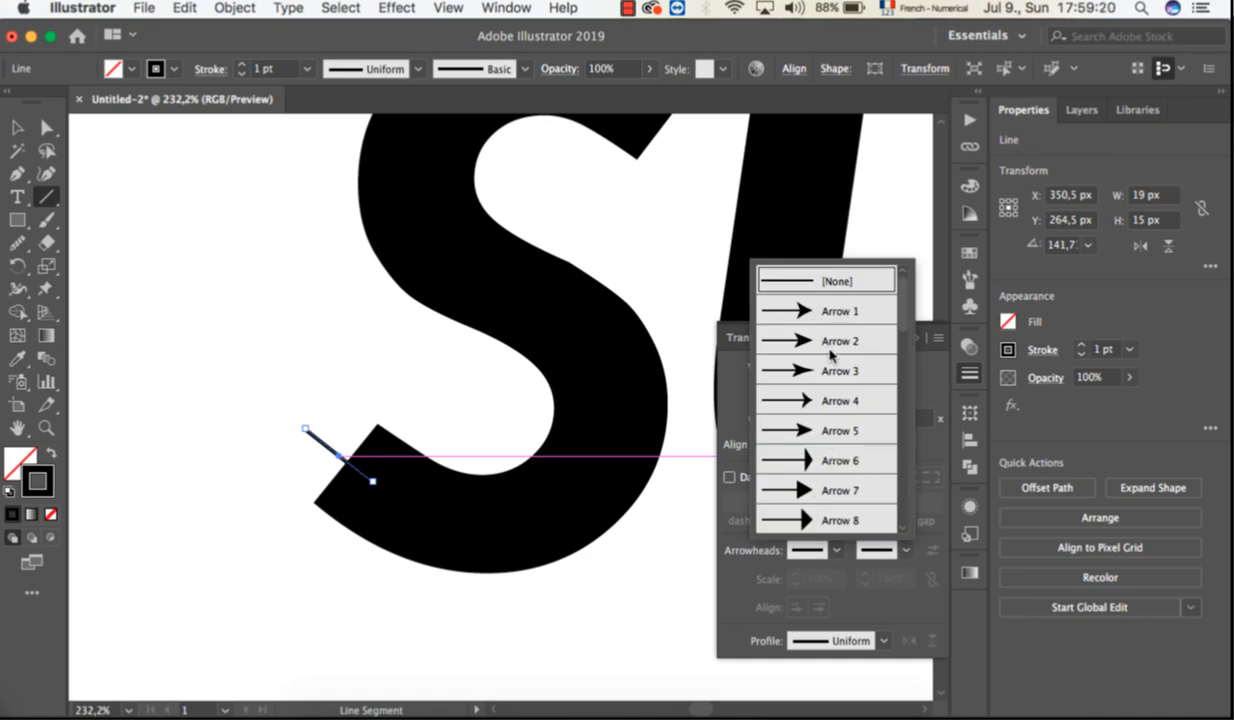
left_click(815, 495)
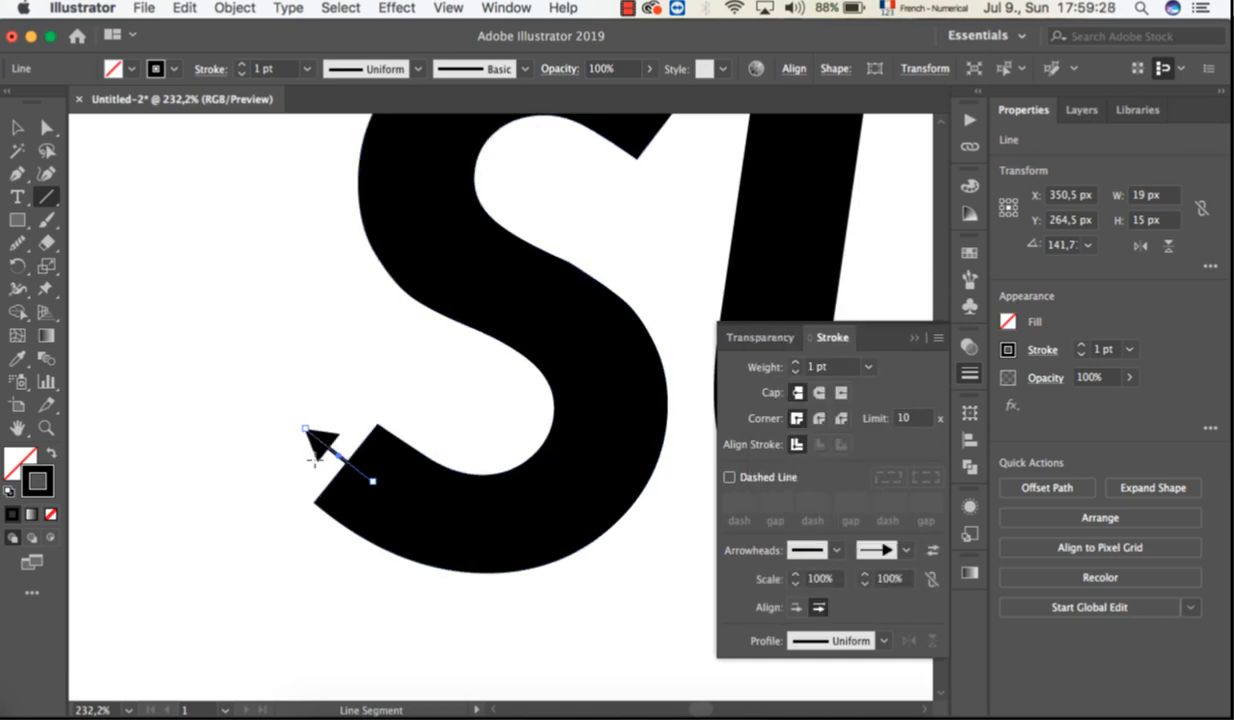
Increase the arrow line's stroke weight to 5 pt.
left_click(796, 363)
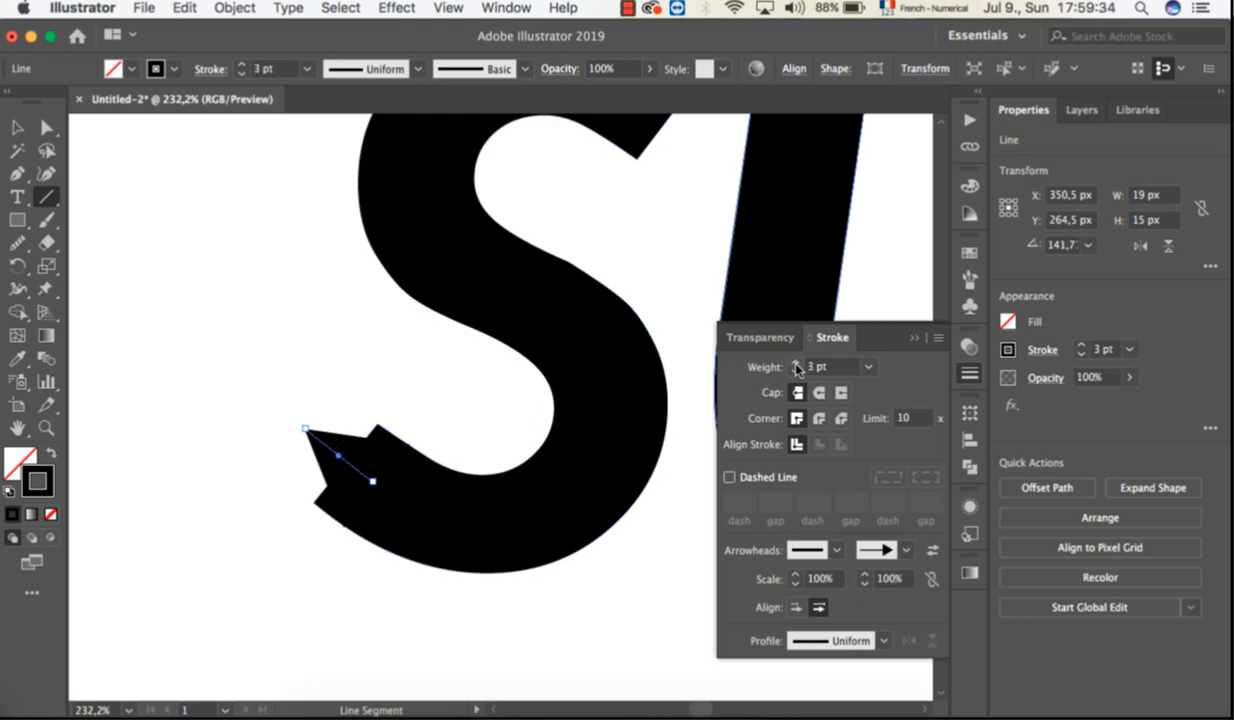
left_click(796, 363)
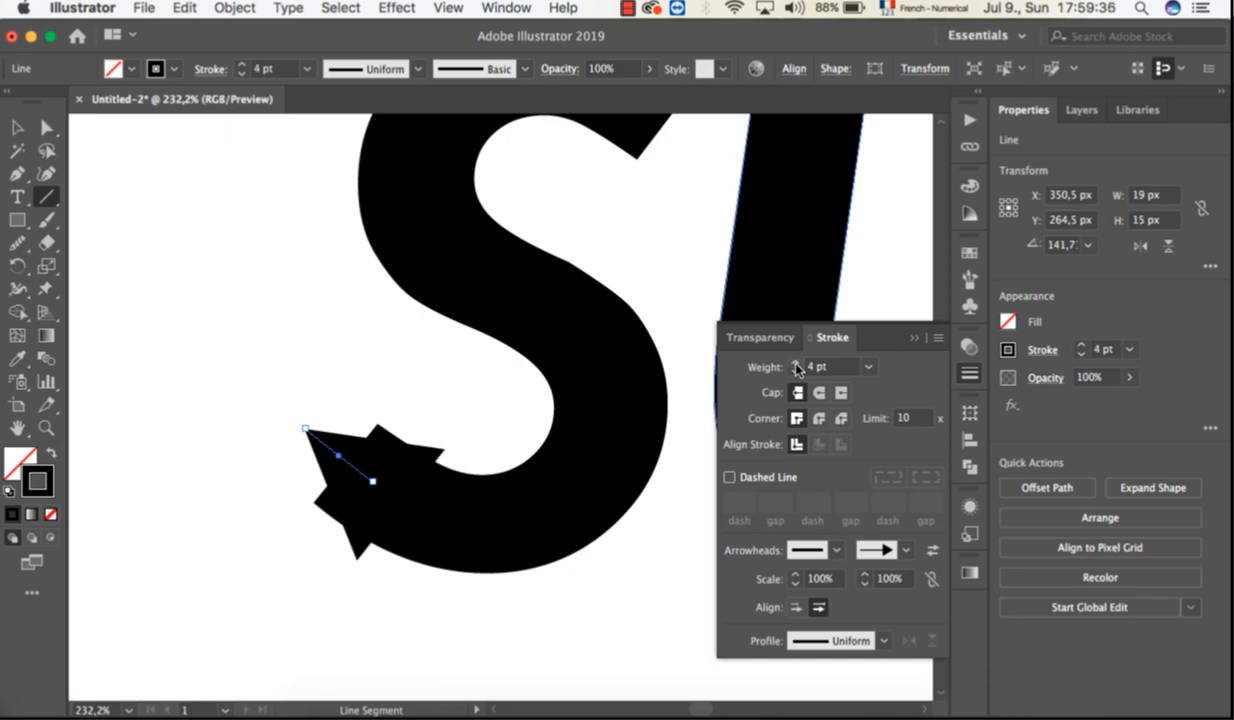
left_click(796, 363)
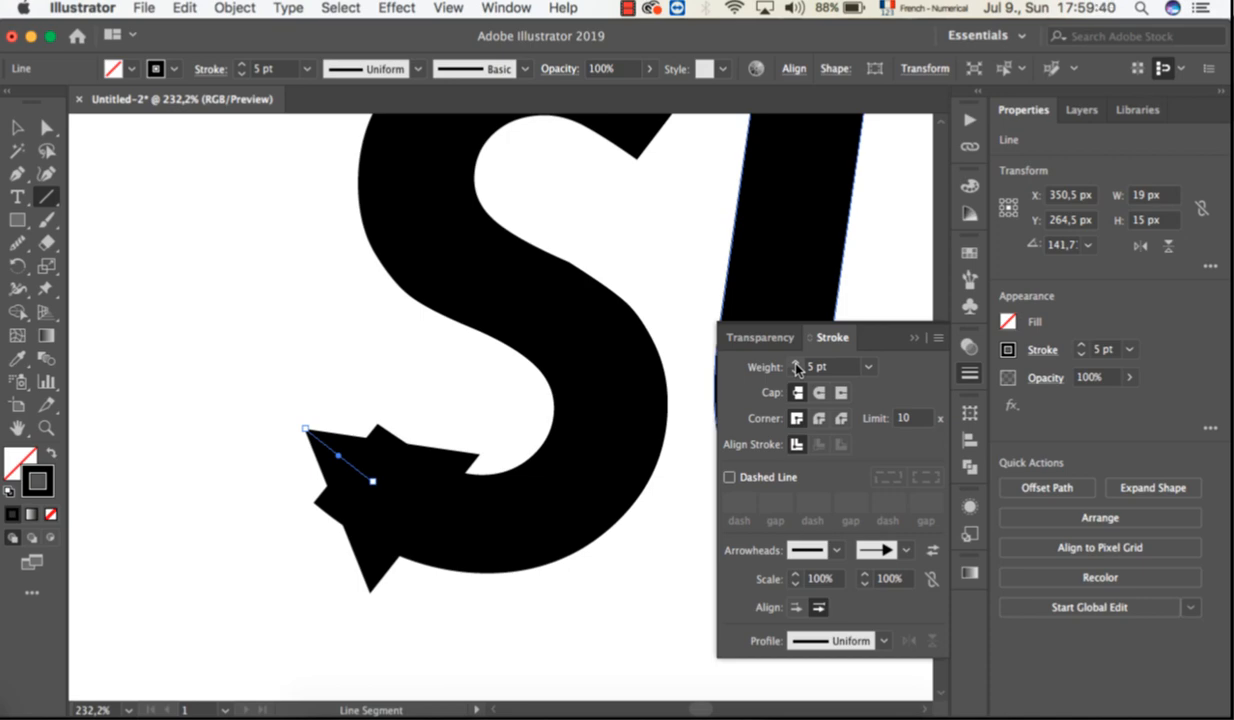
Try a 6 pt stroke weight on the arrow line, then set it back to 5 pt.
left_click(796, 363)
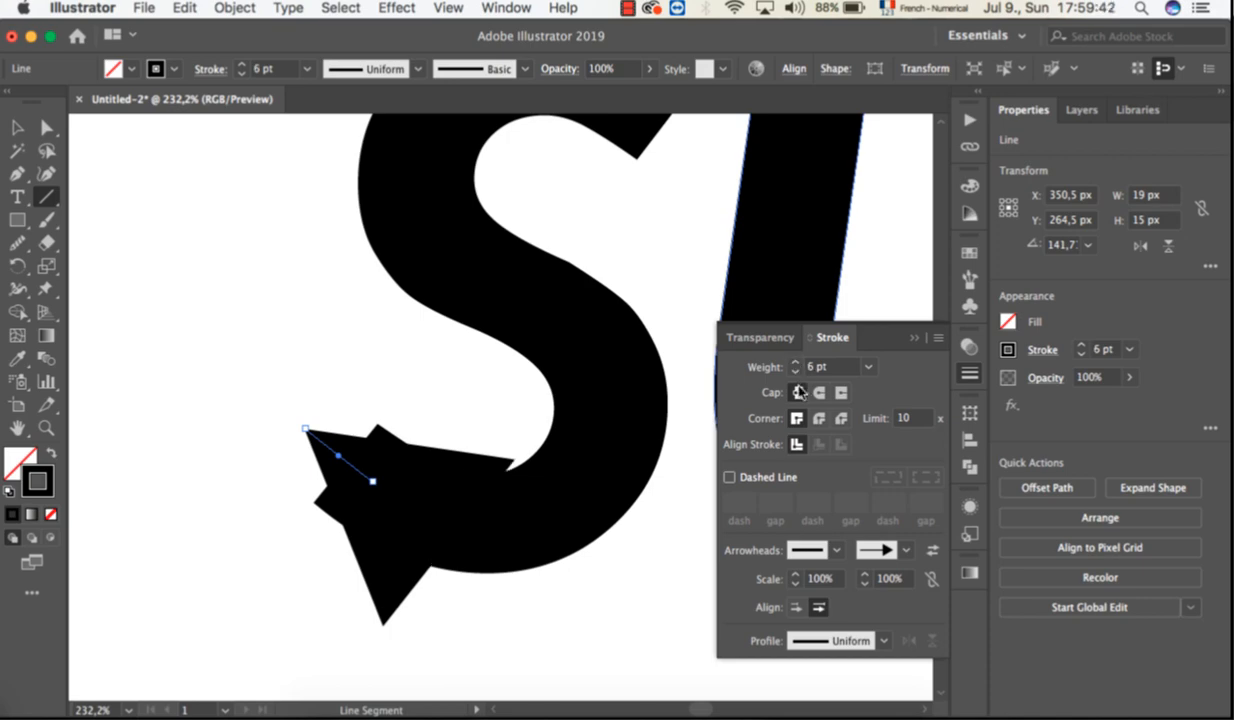
left_click(797, 372)
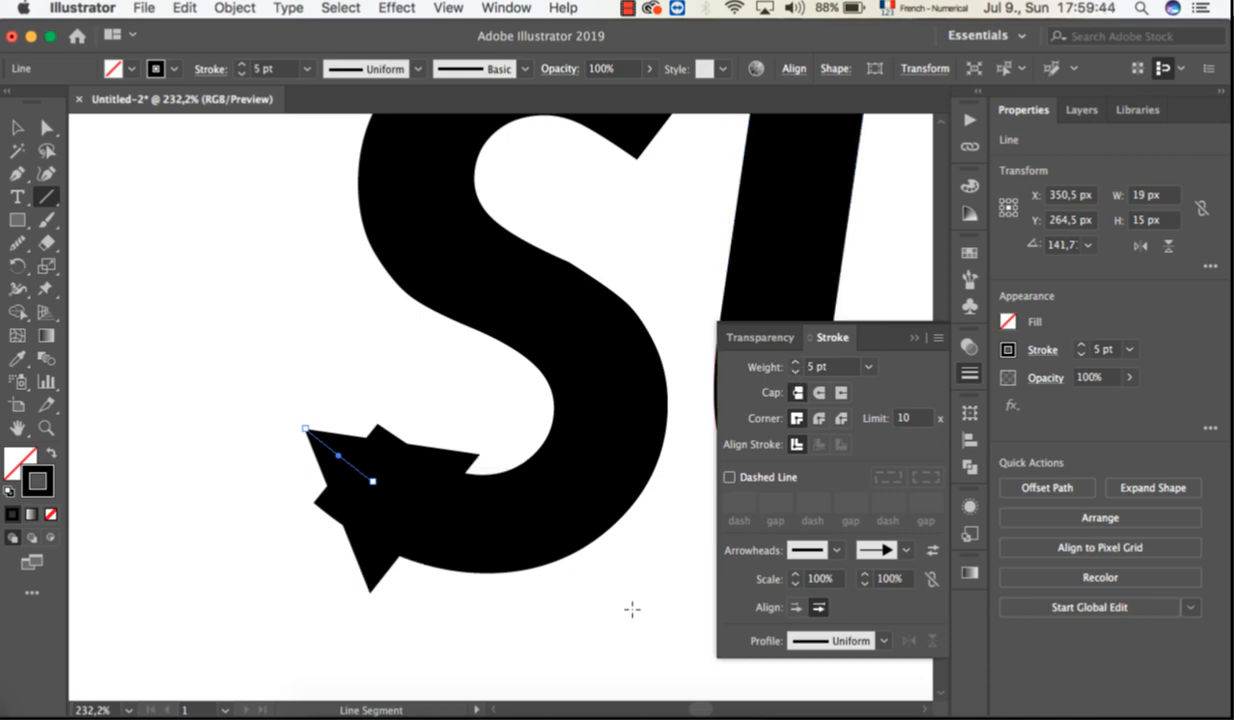
left_click(673, 421)
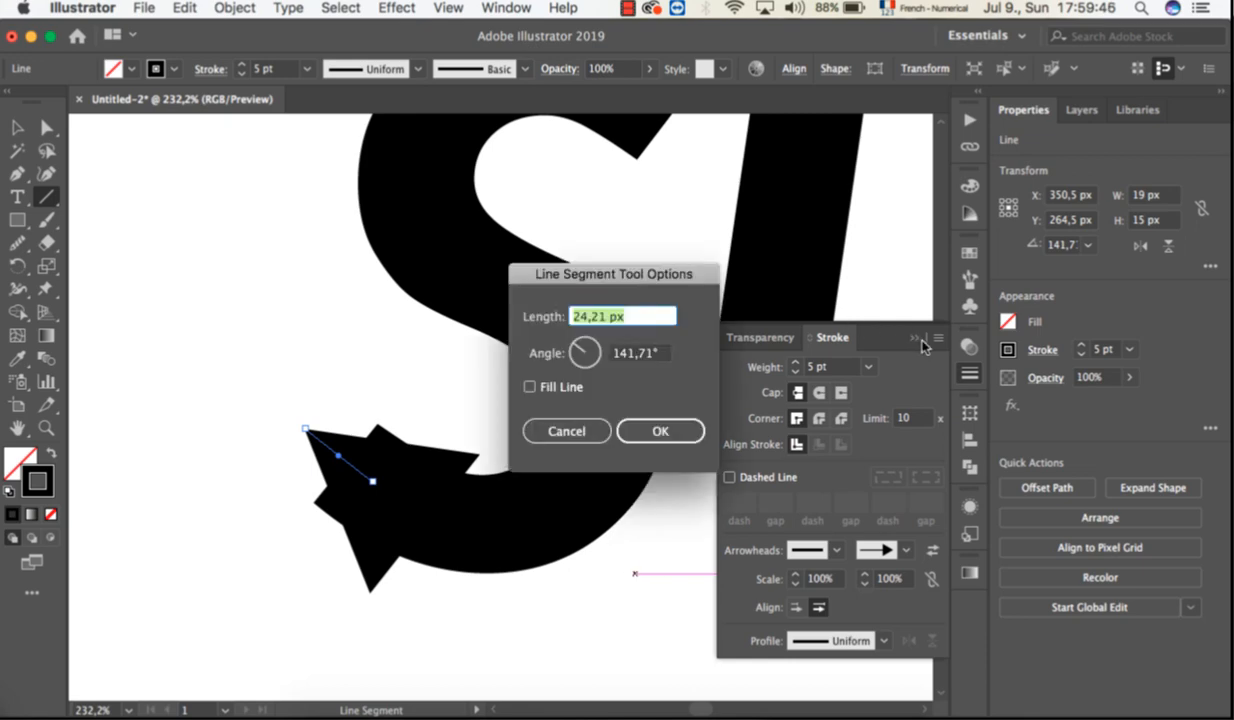
left_click(566, 431)
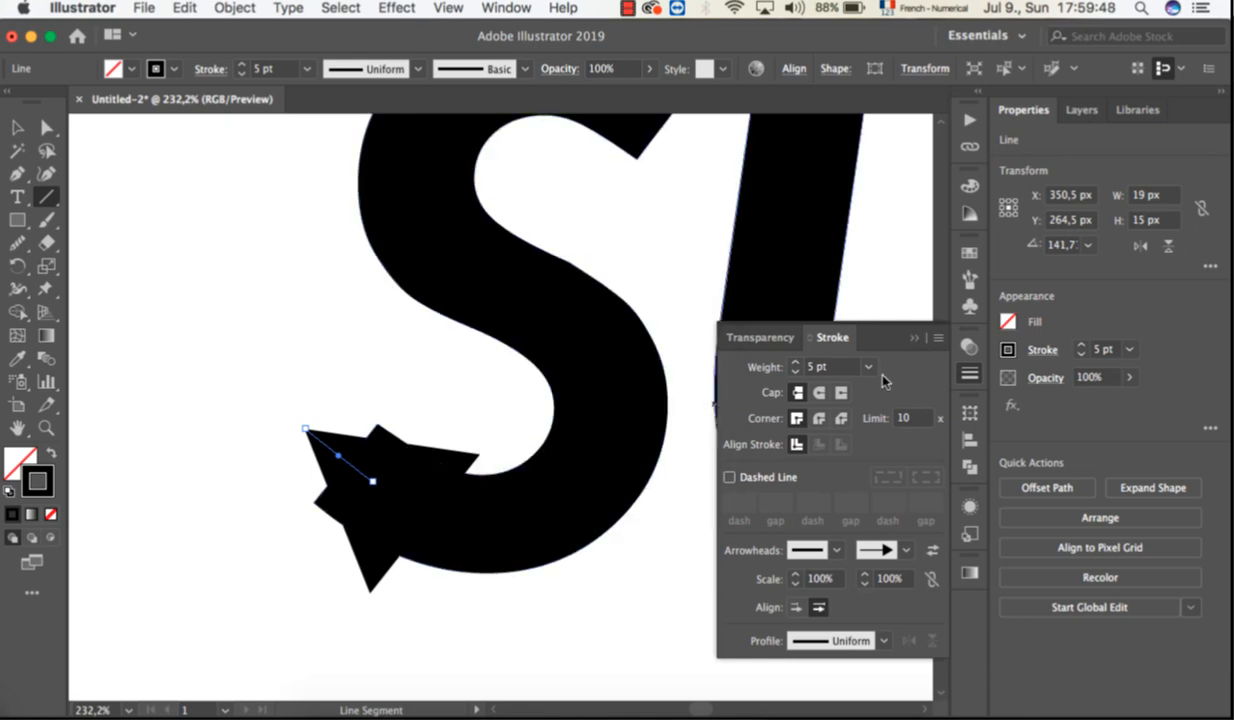
Close the Stroke settings and move the arrow line so its head caps the lower end of the S.
left_click(914, 341)
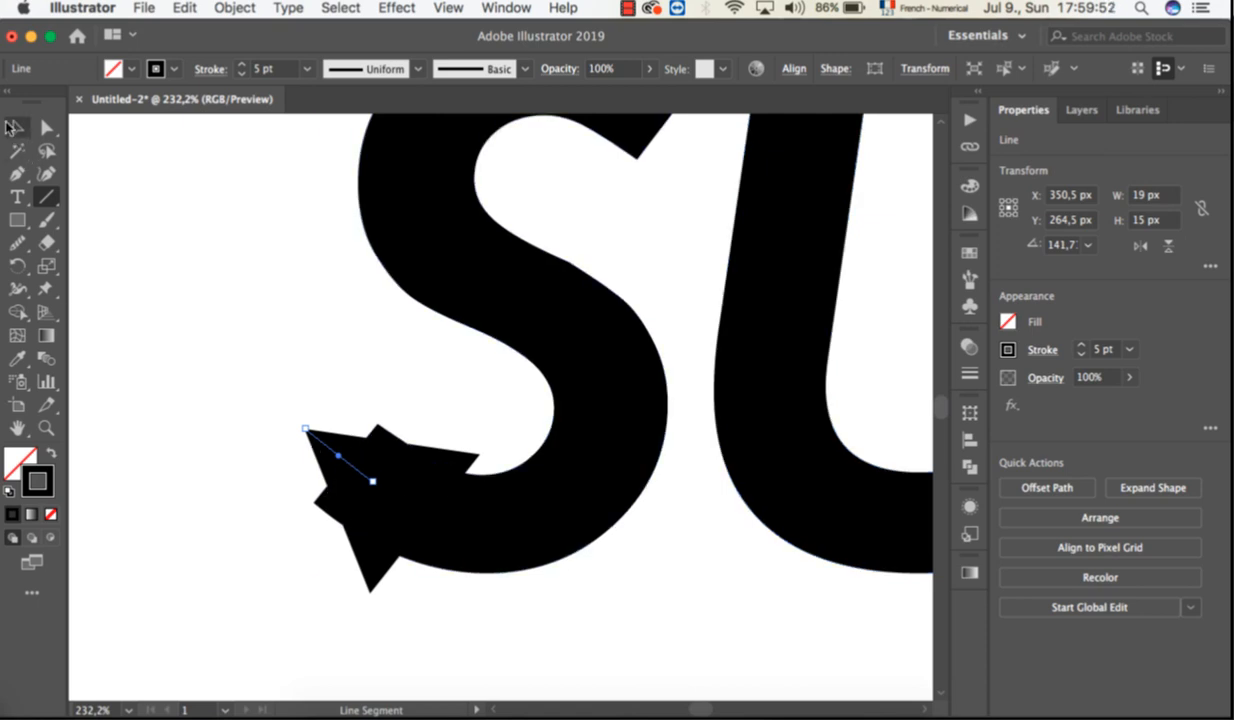
left_click(15, 126)
left_click_drag(320, 458, 255, 418)
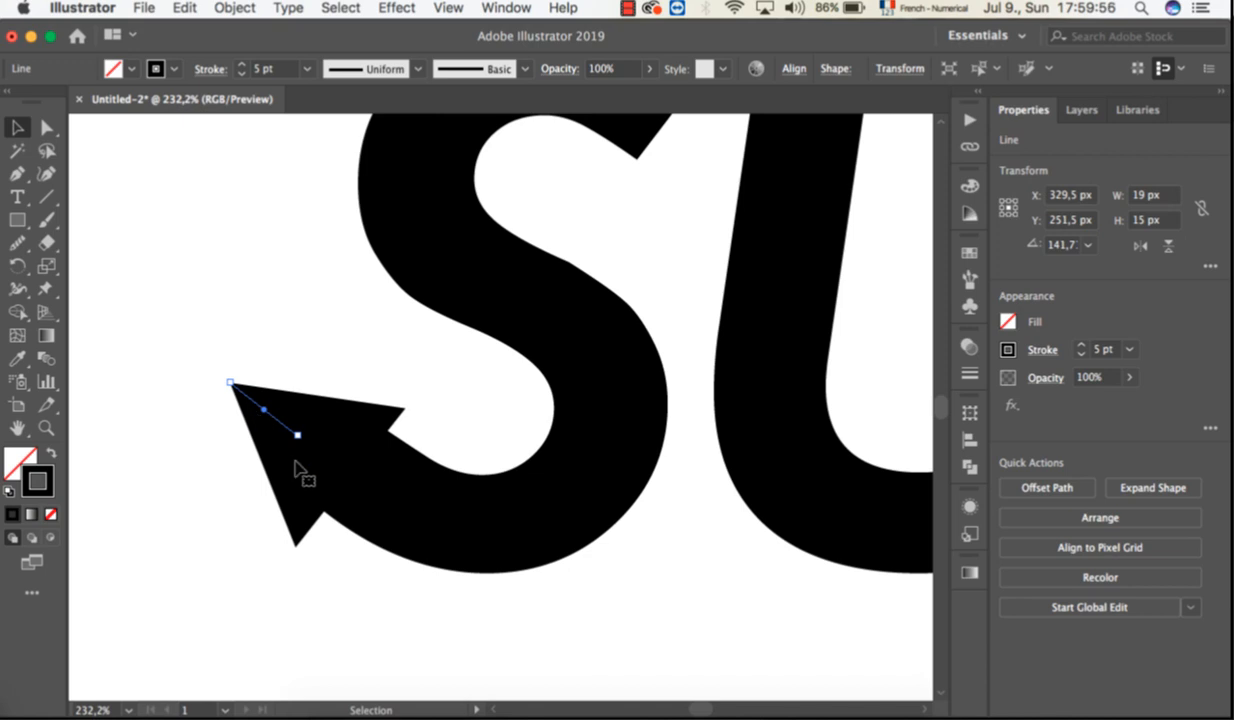
left_click_drag(293, 466, 300, 462)
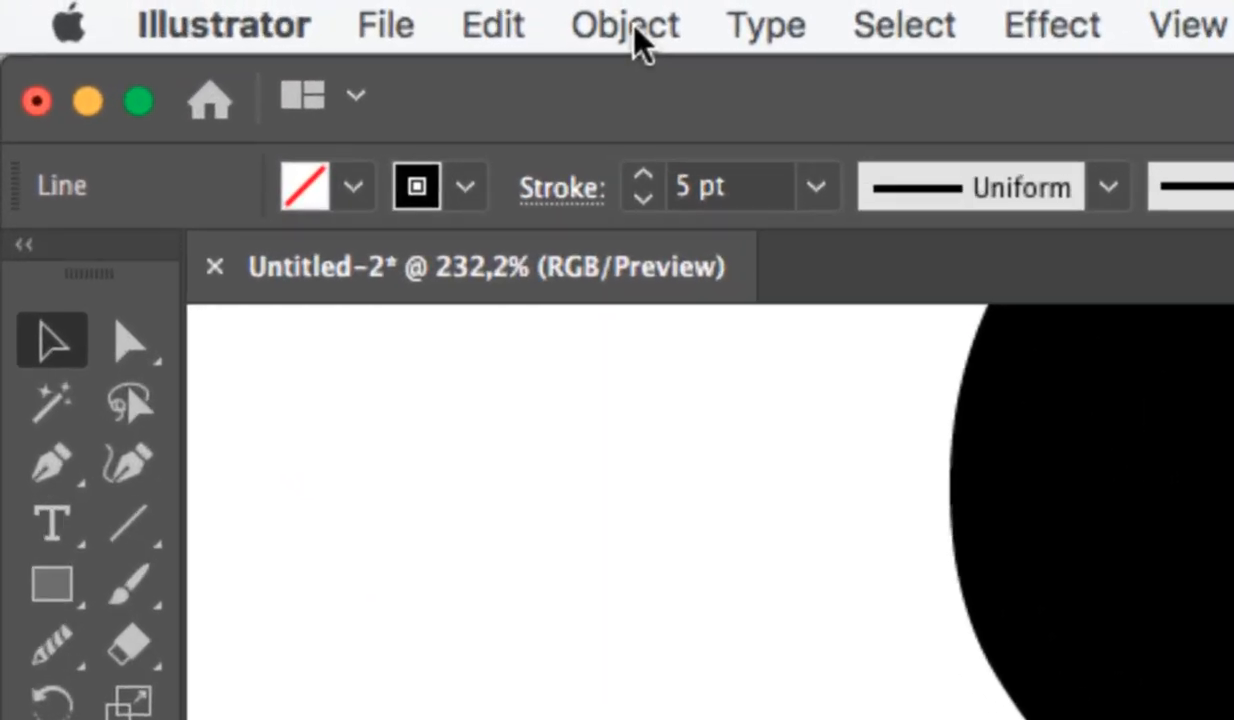
Expand the appearance of the arrow line on the S, then deselect it.
left_click(628, 26)
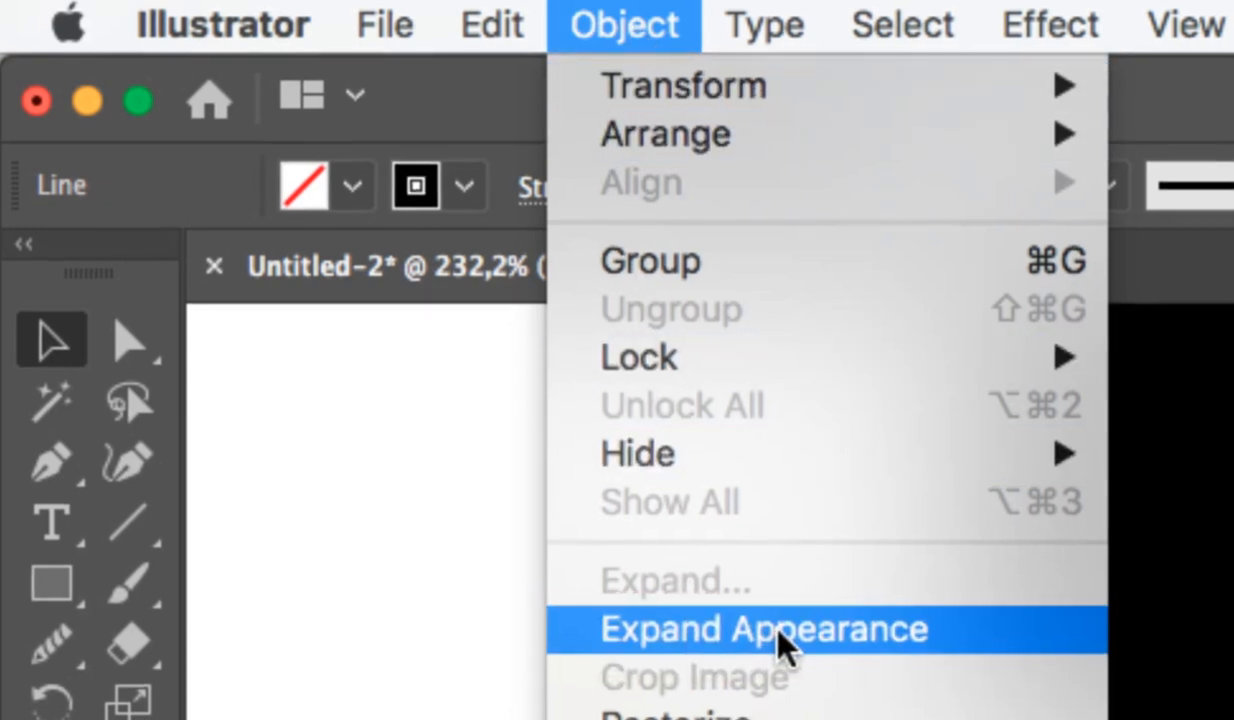
left_click(765, 632)
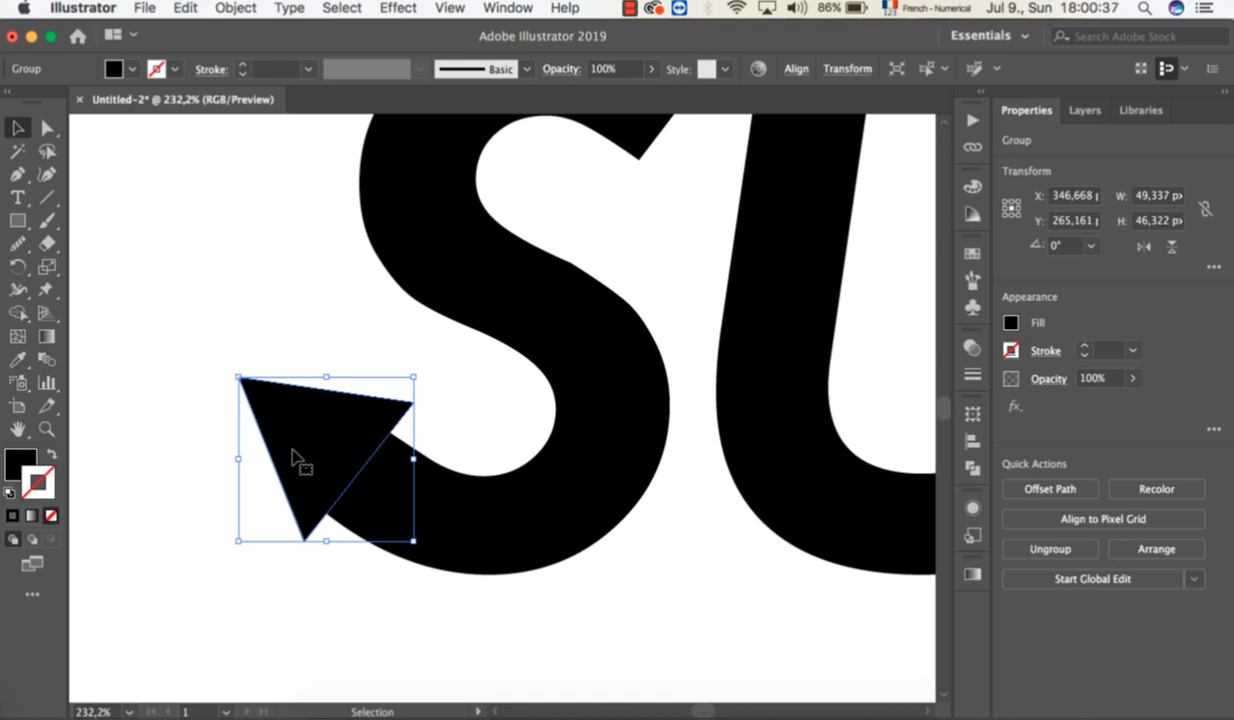
scroll(296, 465, "down", 4)
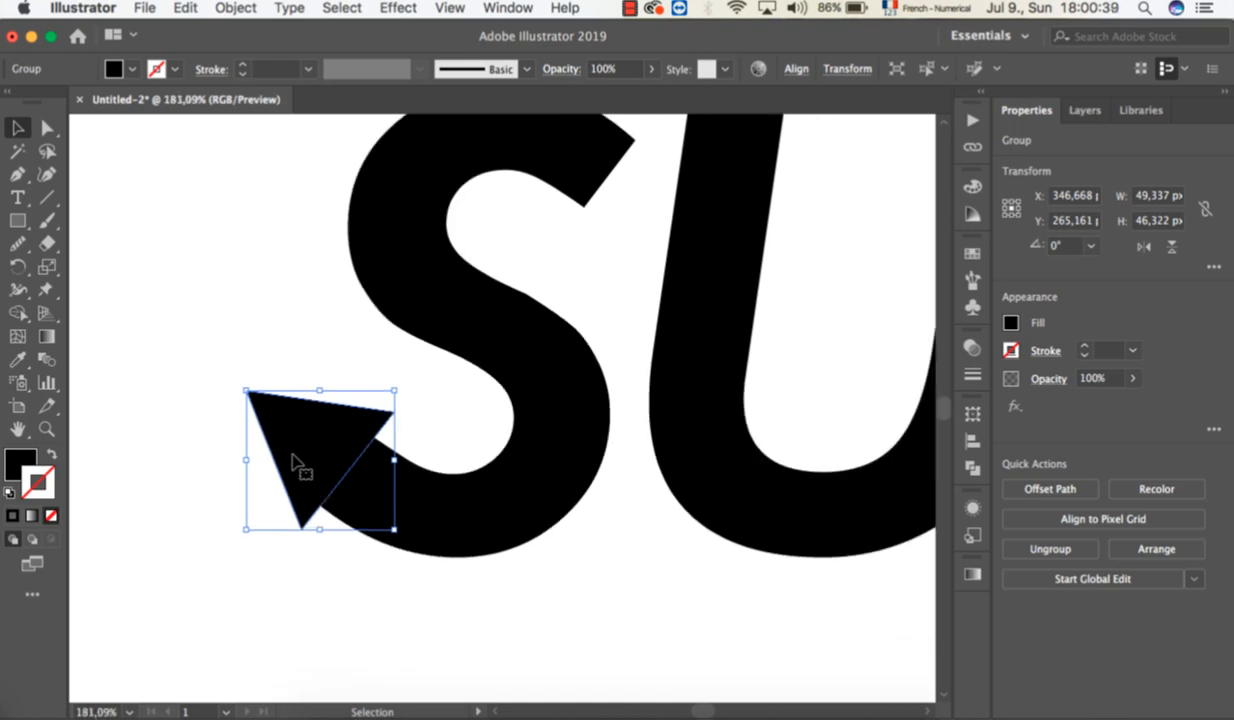
scroll(442, 470, "down", 3)
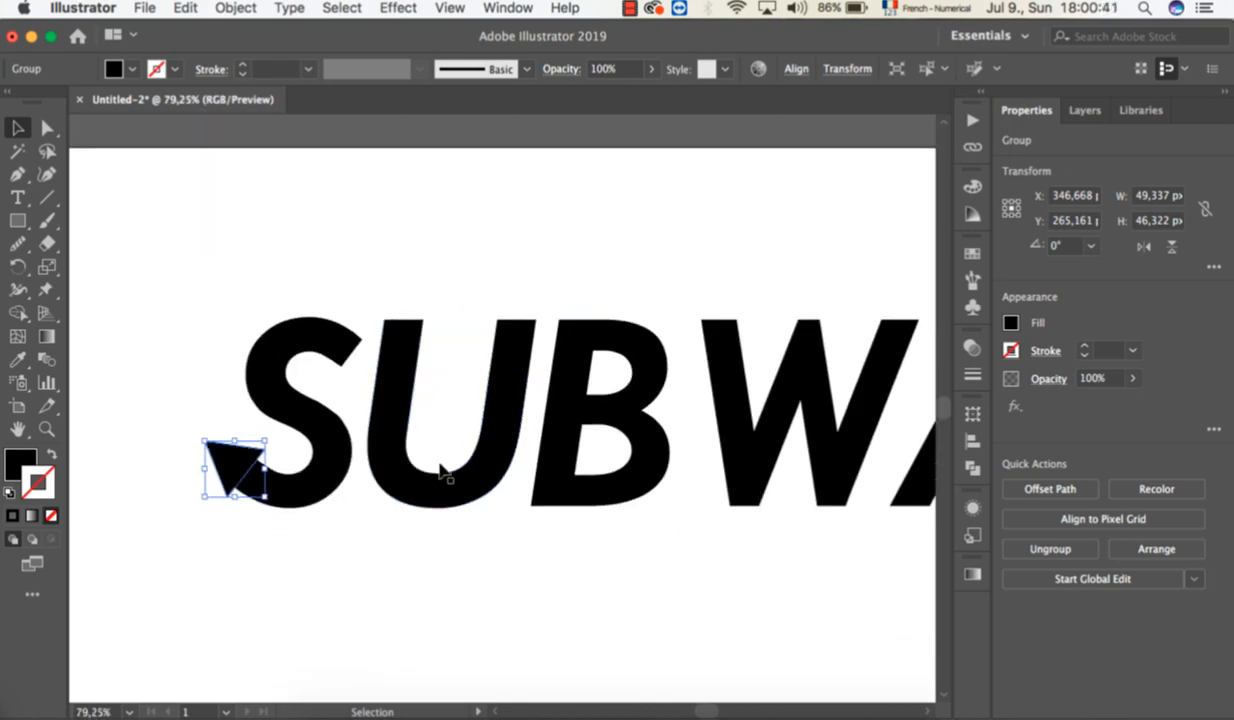
scroll(443, 467, "up", 2)
scroll(443, 467, "right", 2)
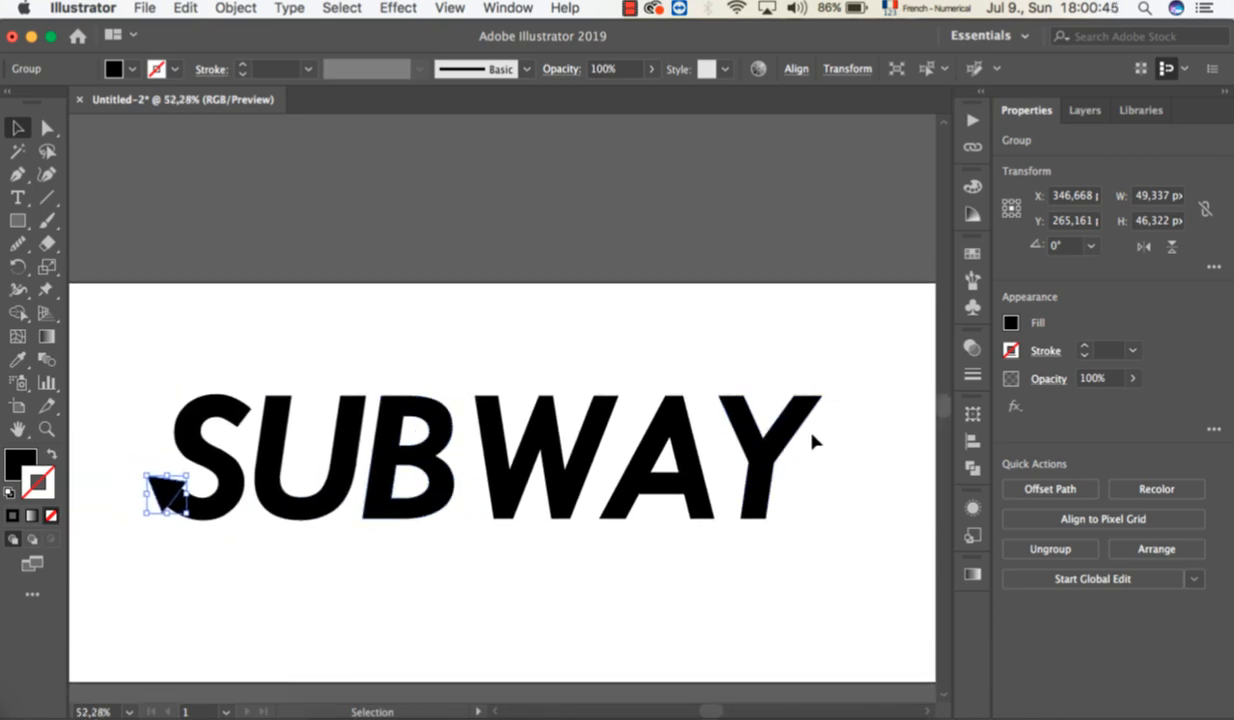
left_click(257, 637)
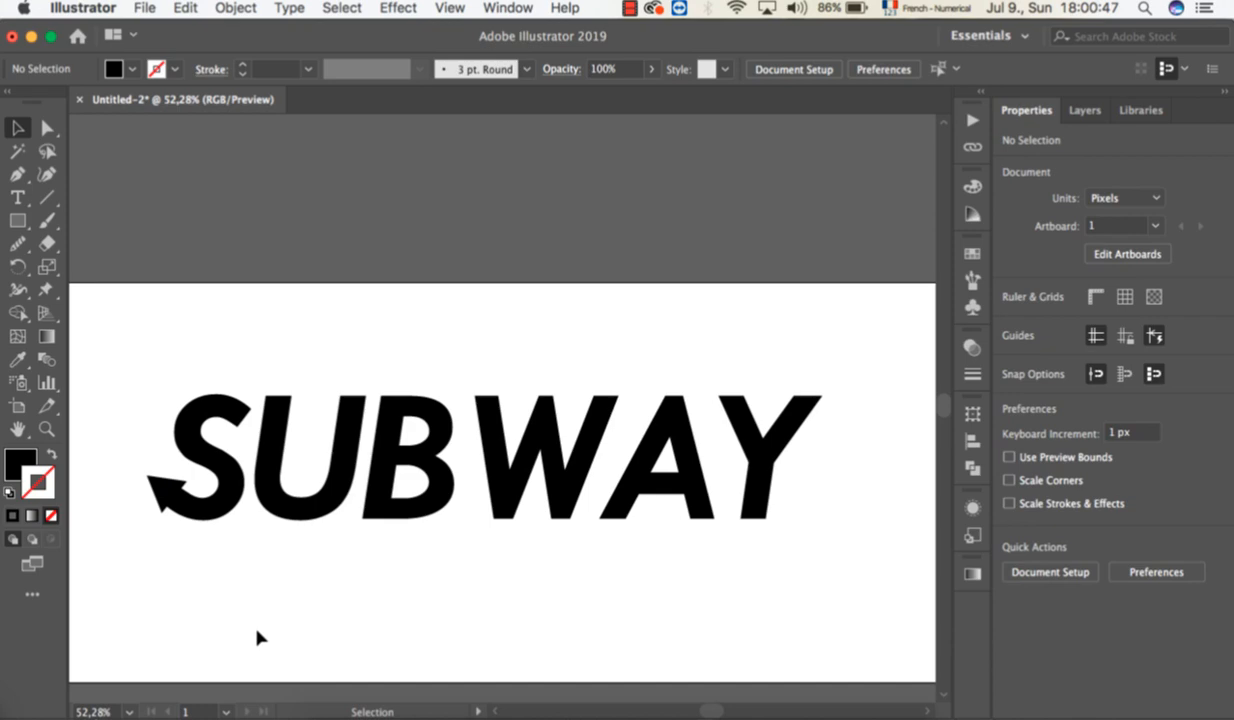
Duplicate the arrowhead from the S and place the copy just above the tip of the Y's right arm.
left_click(166, 490)
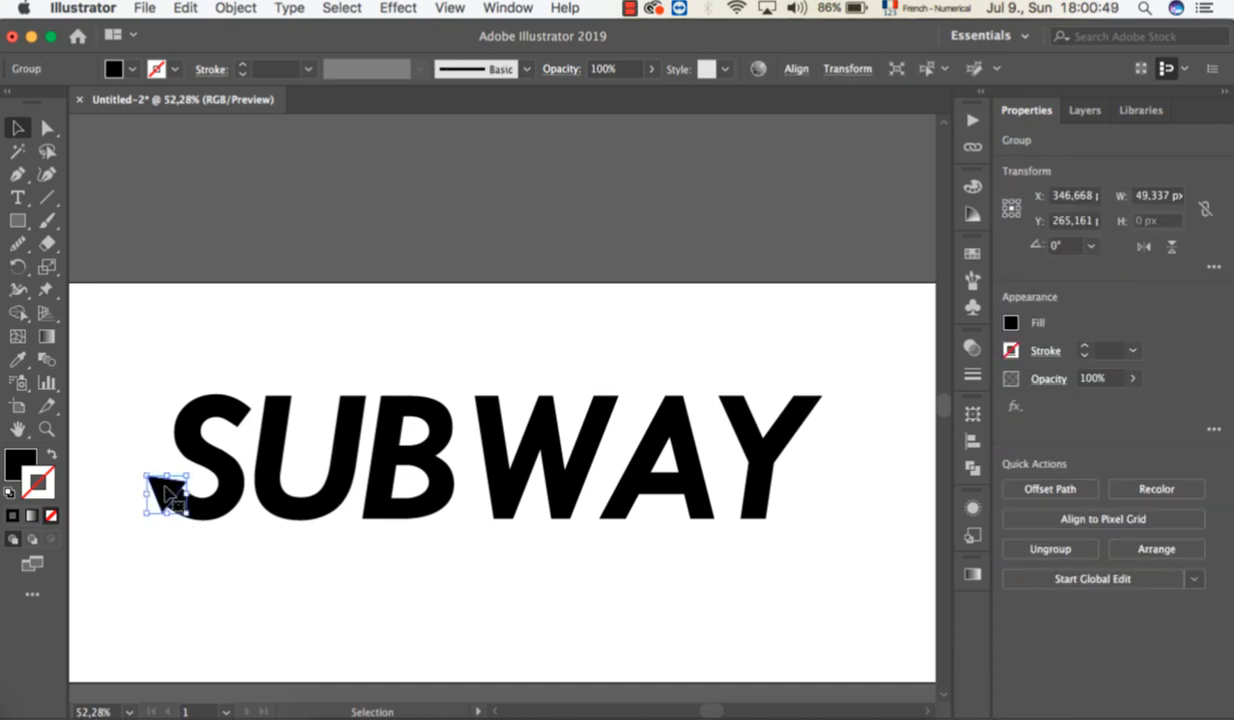
scroll(209, 550, "up", 3)
scroll(219, 583, "left", 3)
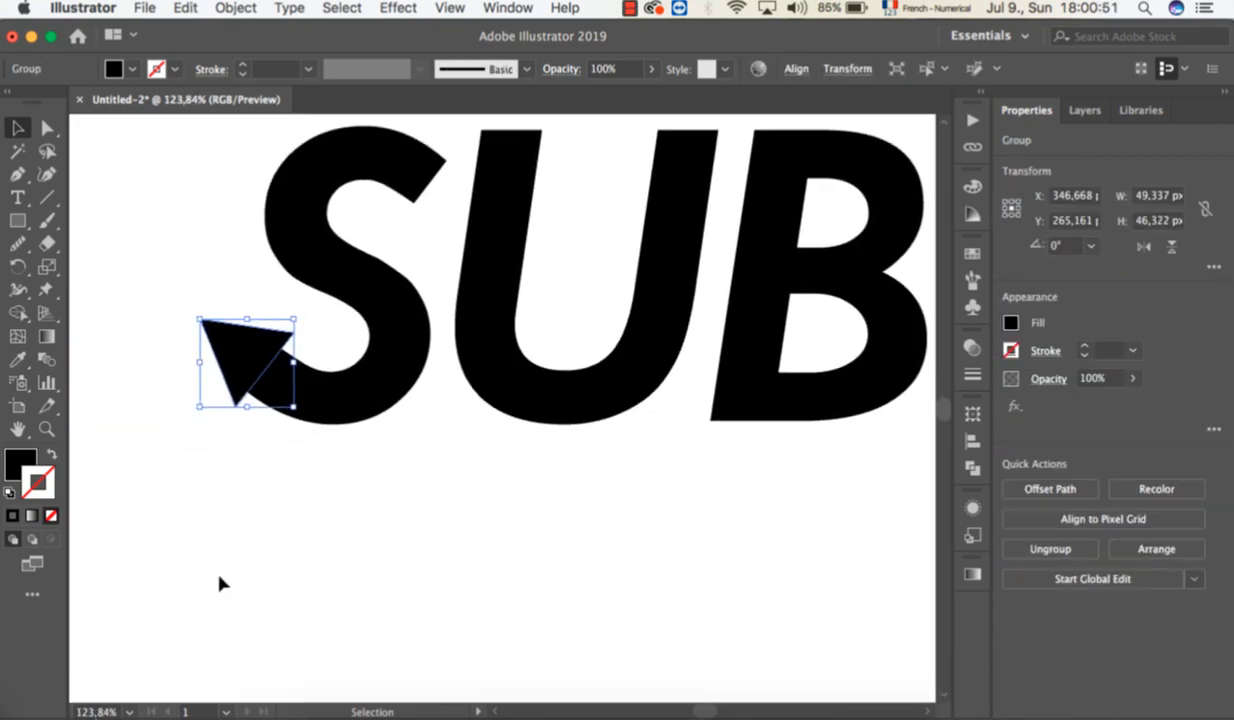
scroll(219, 583, "up", 2)
scroll(219, 583, "left", 1)
scroll(219, 583, "down", 3)
scroll(219, 583, "down", 3)
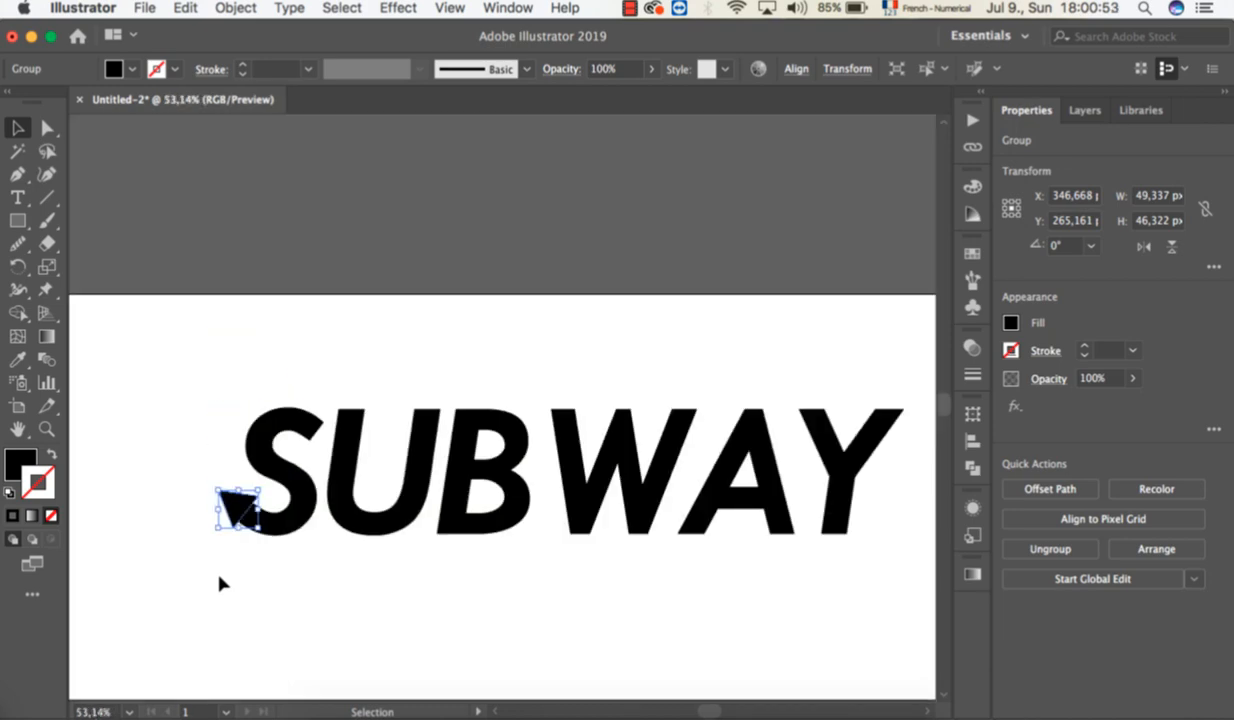
scroll(219, 583, "down", 3)
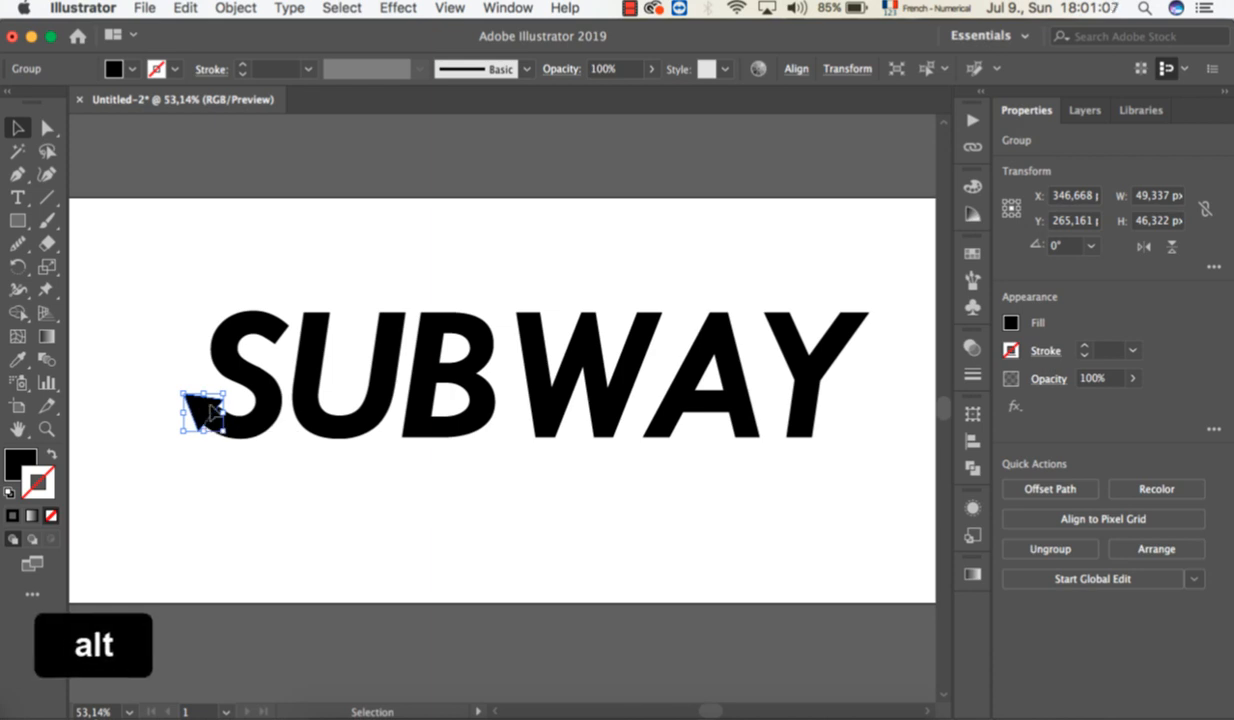
left_click_drag(205, 410, 893, 283)
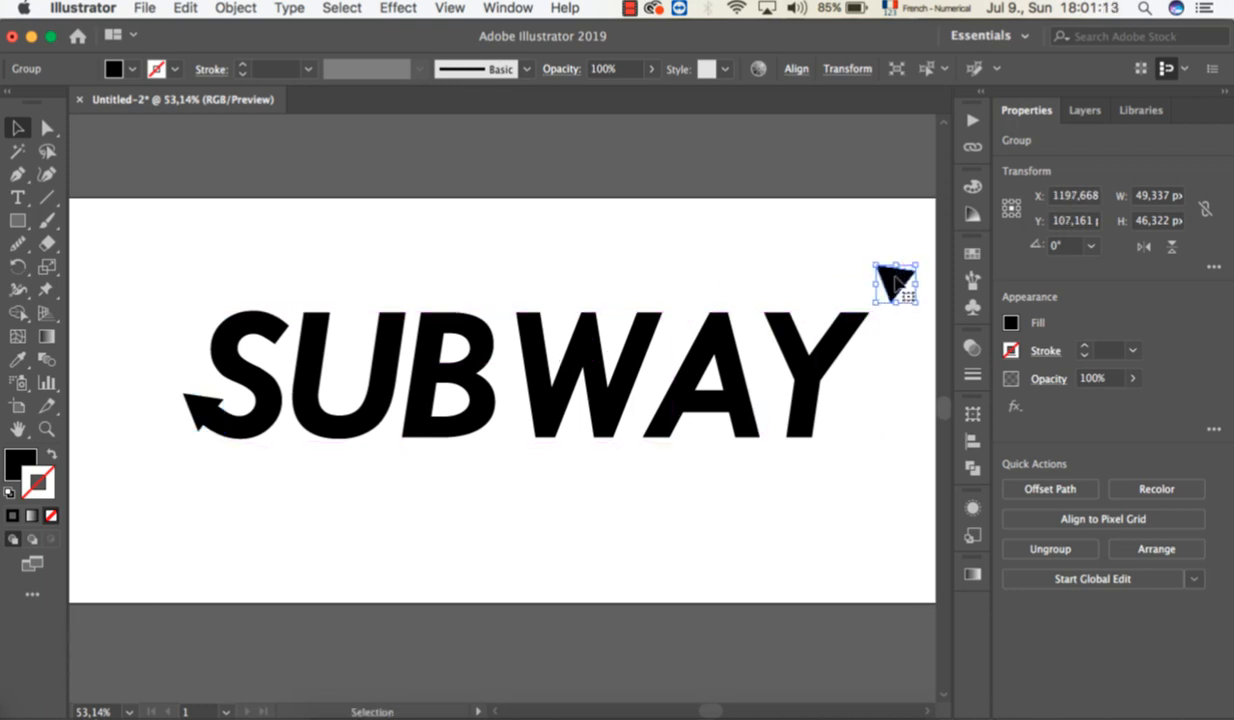
left_click_drag(892, 283, 862, 285)
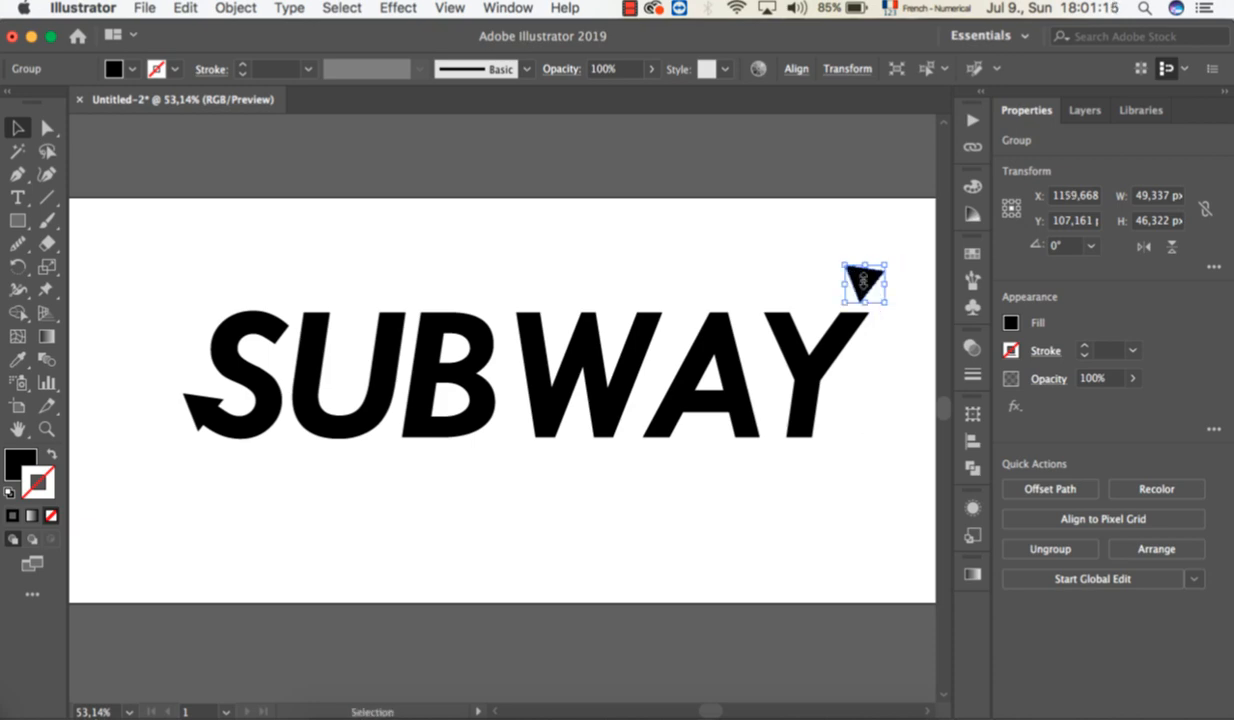
Flip the copied arrowhead along the horizontal axis and position it just off the tip of the Y's right arm.
scroll(848, 378, "up", 5)
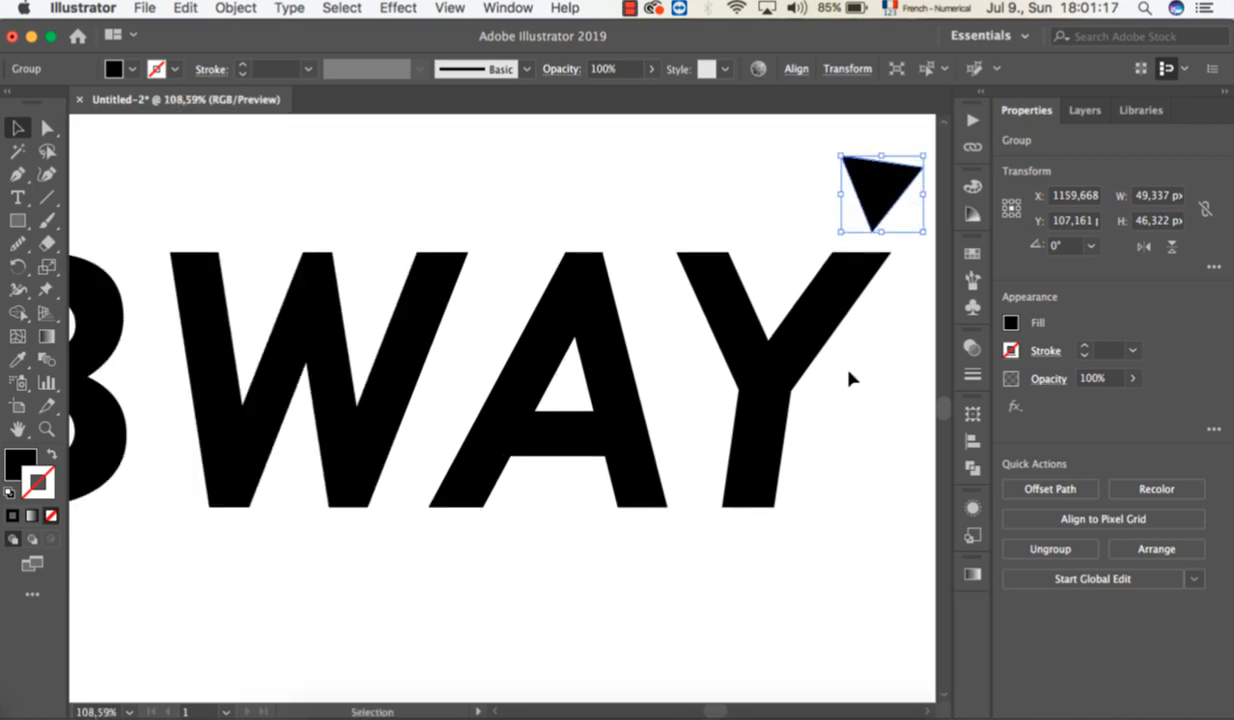
scroll(848, 378, "up", 2)
scroll(848, 378, "up", 3)
scroll(848, 378, "right", 2)
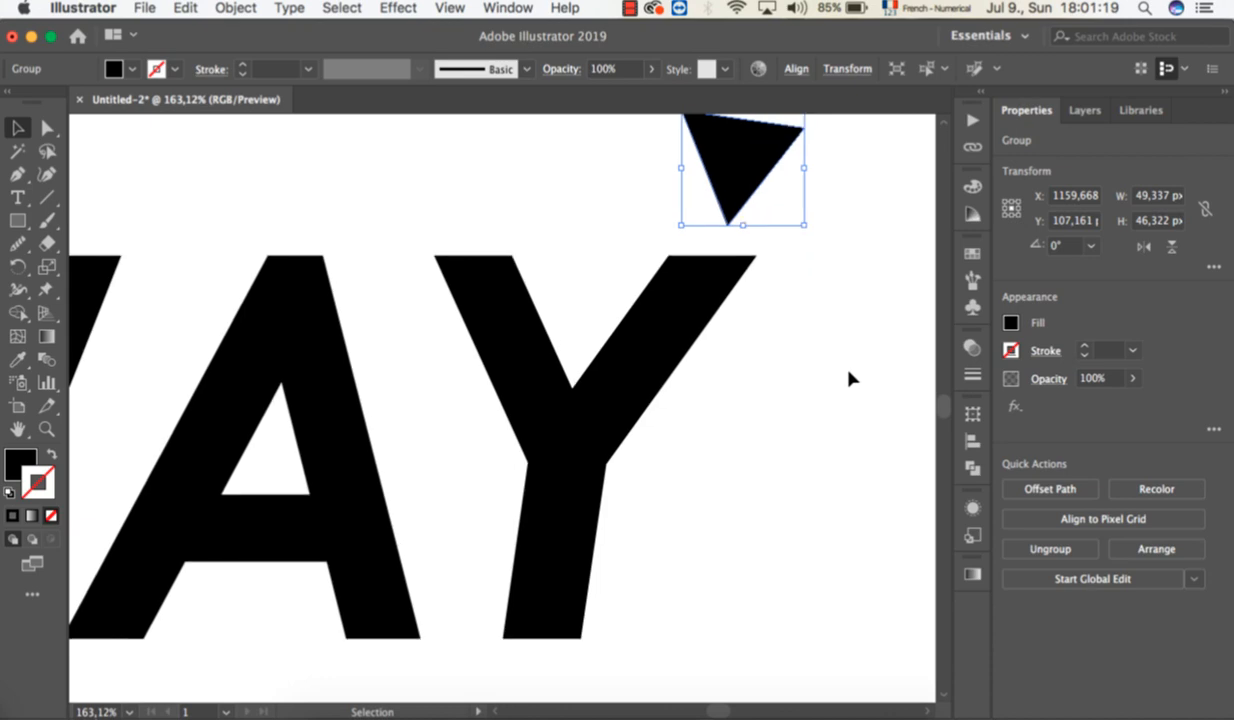
scroll(848, 378, "down", 1)
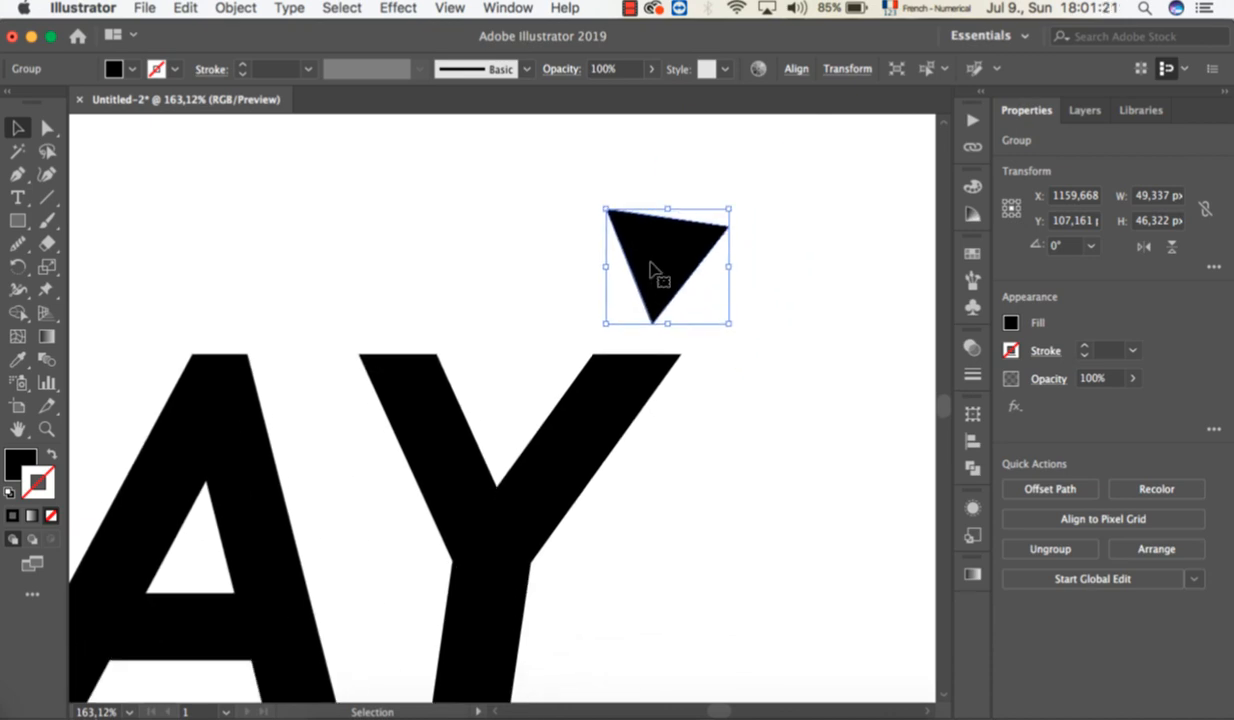
left_click_drag(672, 264, 822, 290)
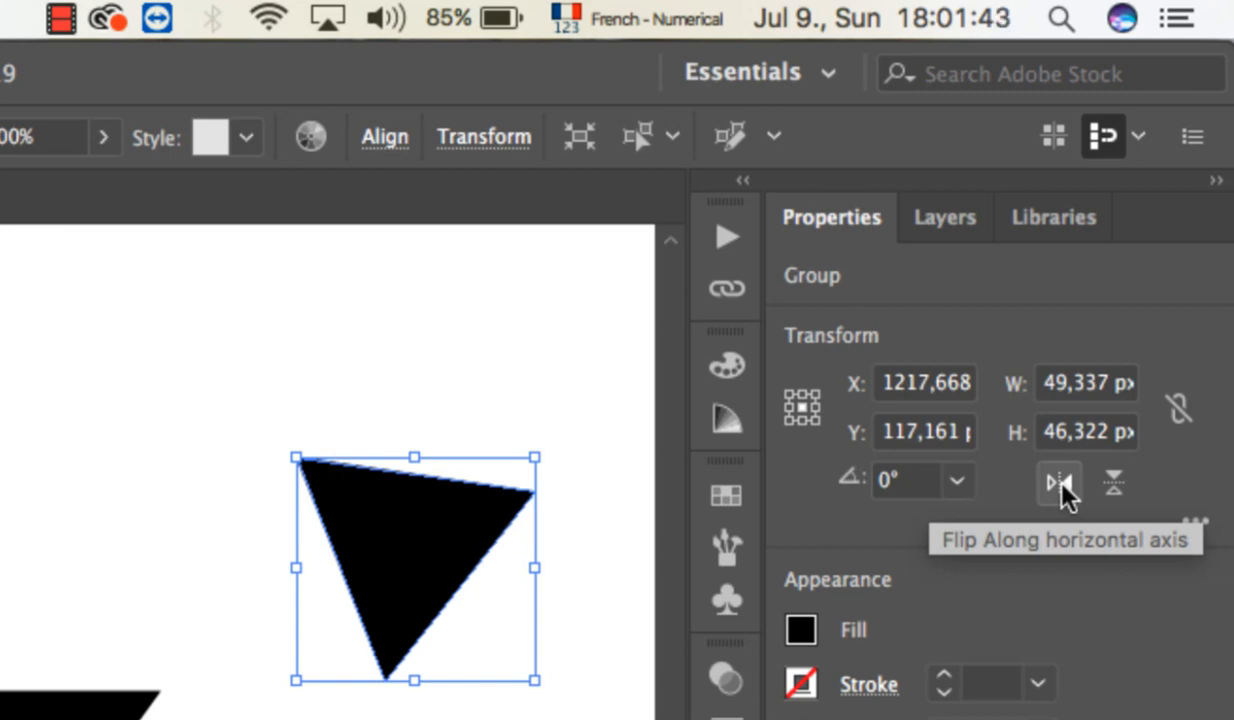
left_click(1060, 484)
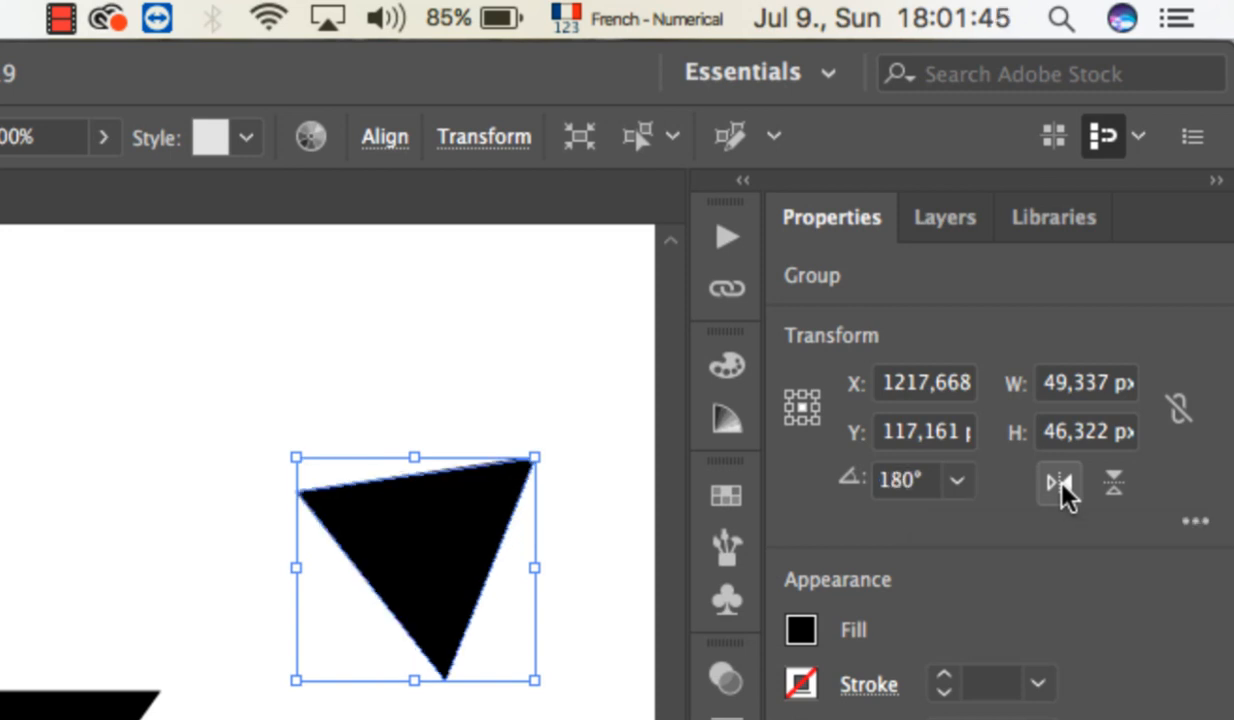
left_click_drag(460, 565, 380, 592)
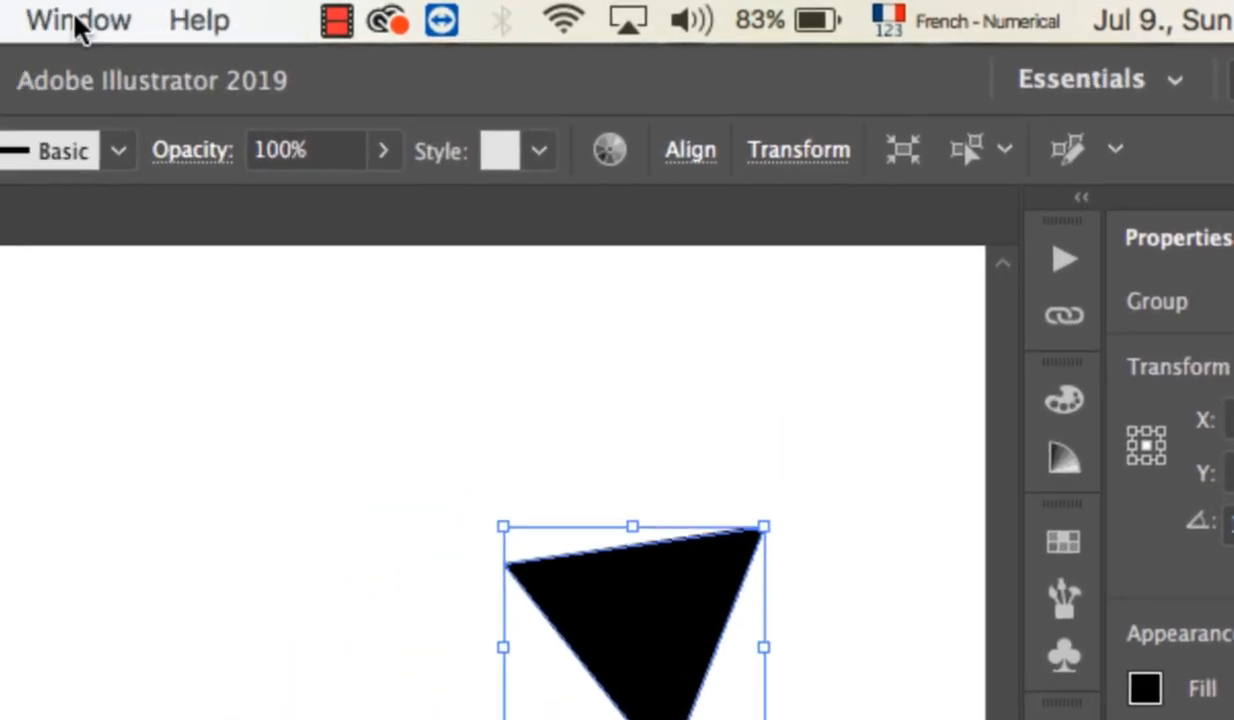
left_click(77, 19)
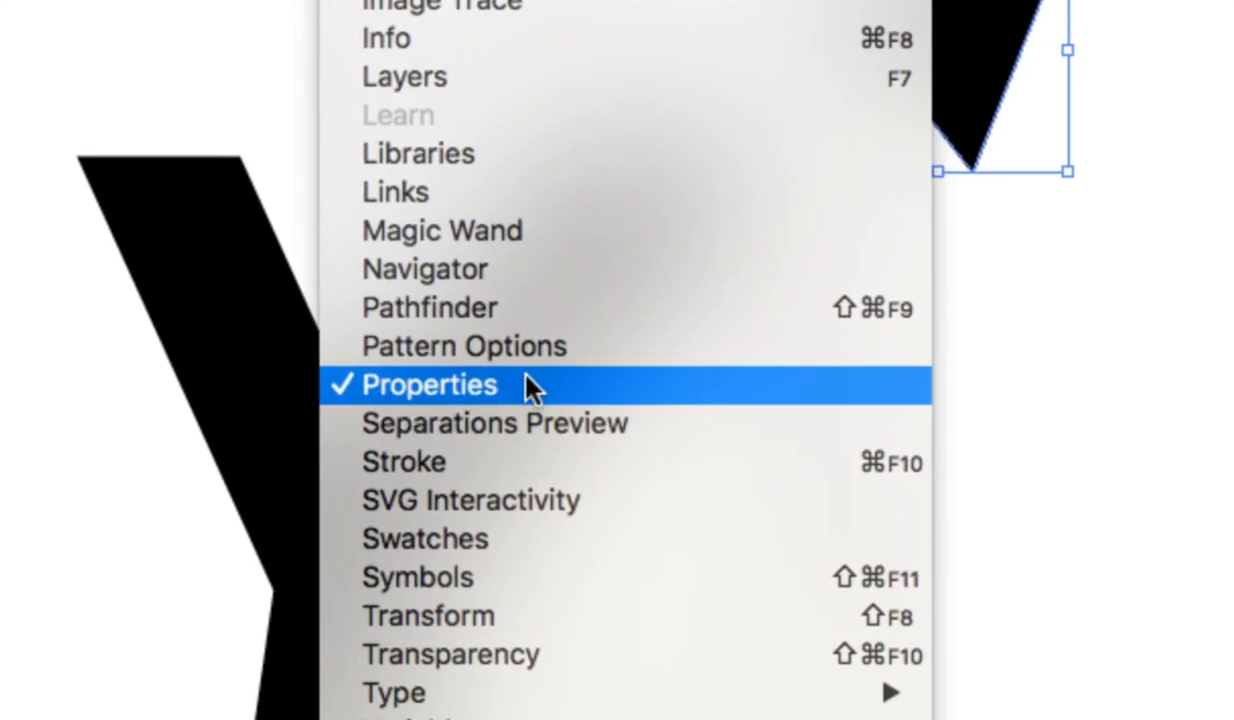
left_click(421, 393)
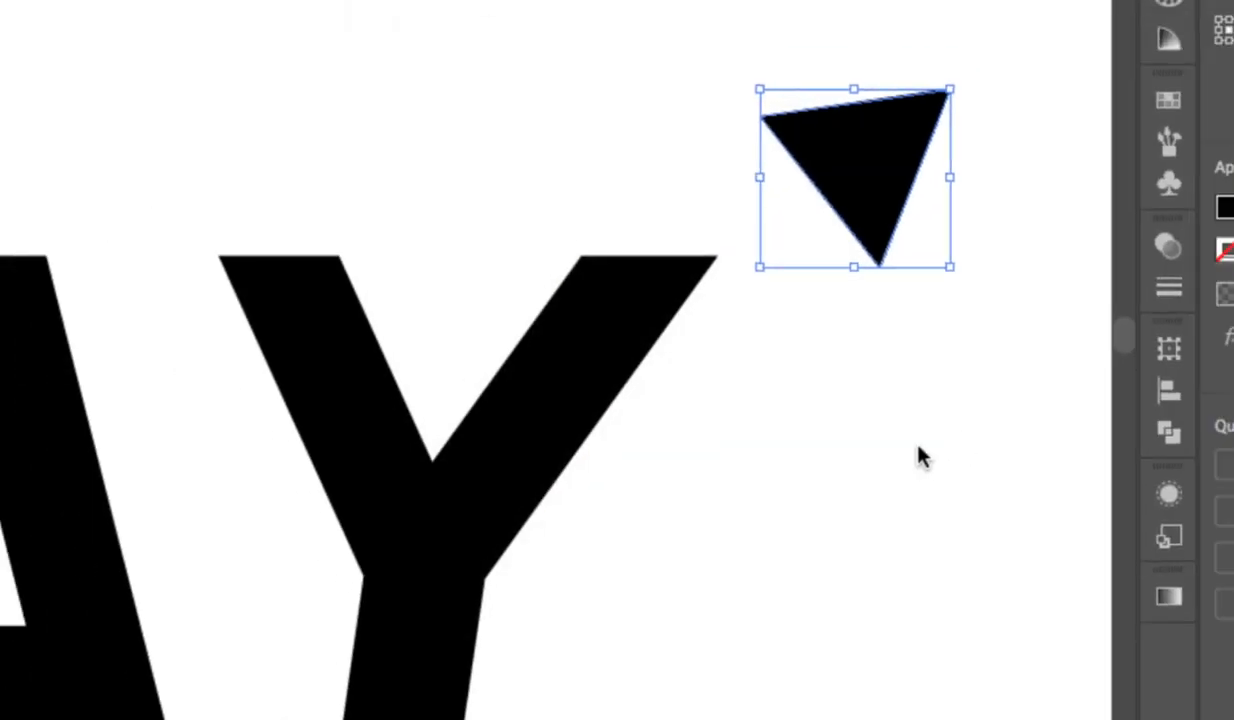
scroll(668, 467, "down", 4)
scroll(668, 467, "down", 3)
scroll(668, 467, "left", 3)
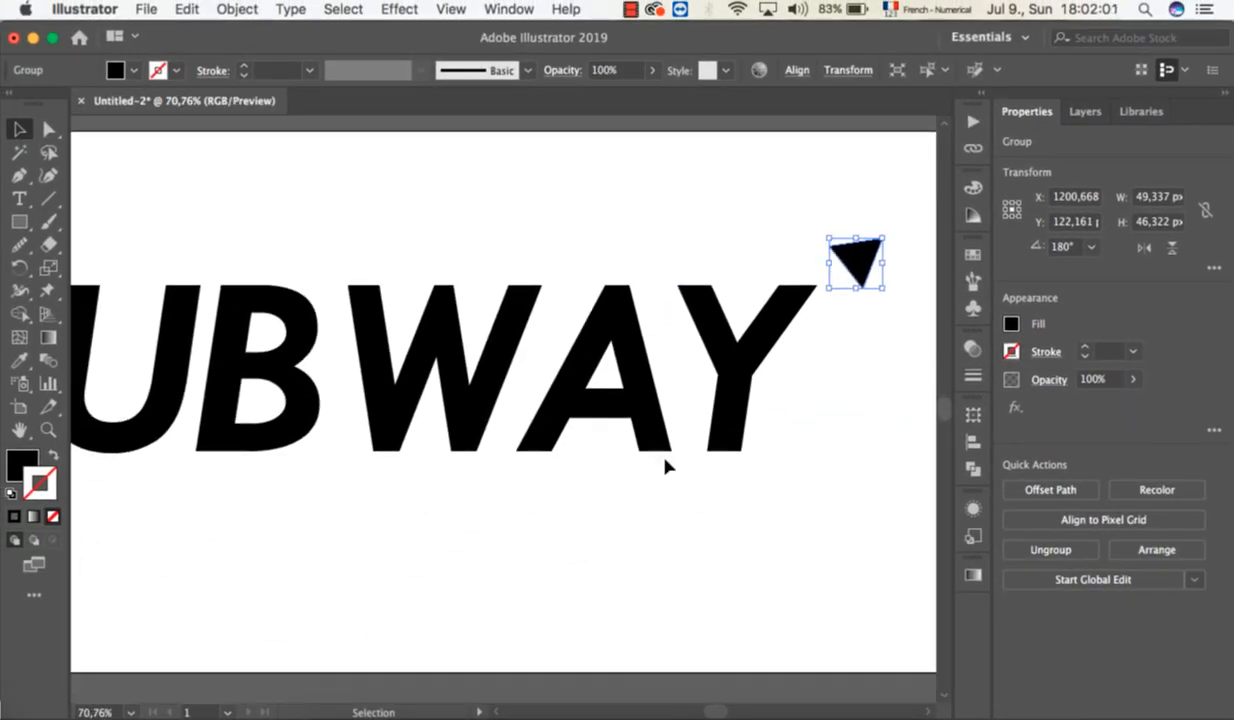
scroll(668, 467, "down", 1)
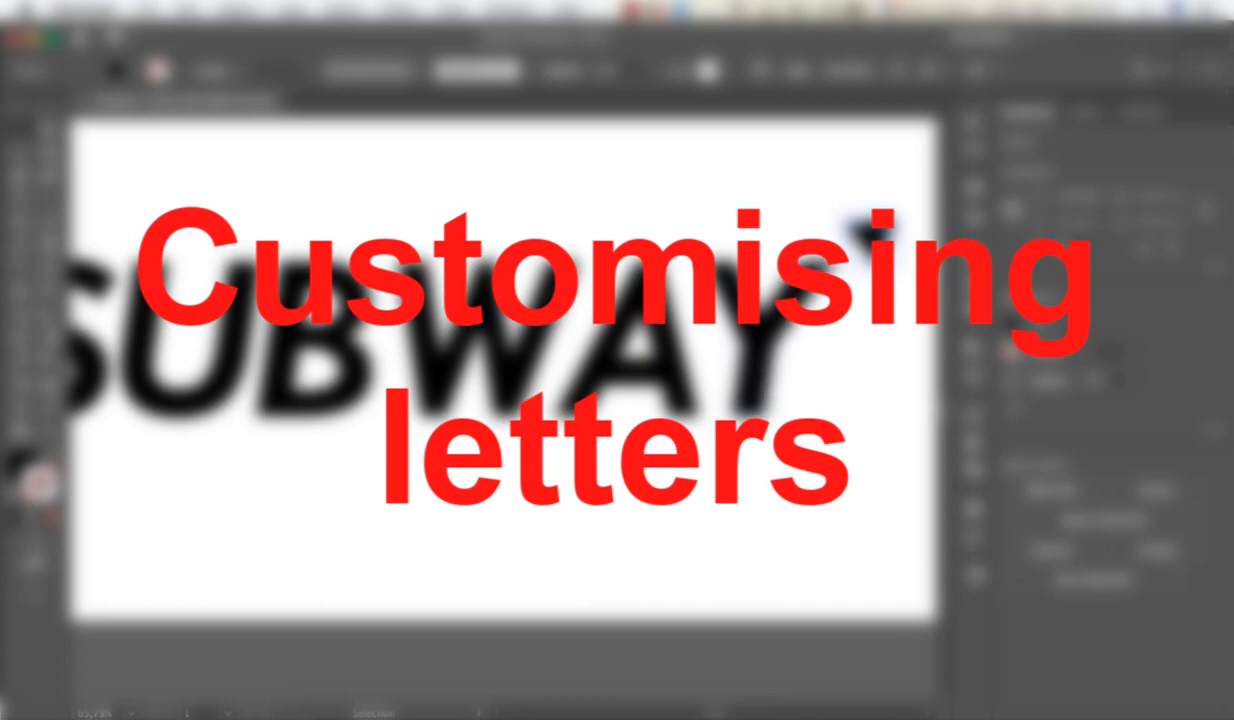
Open the letter Y in isolation mode, leave isolation, and select the Y as a whole.
scroll(786, 324, "up", 5)
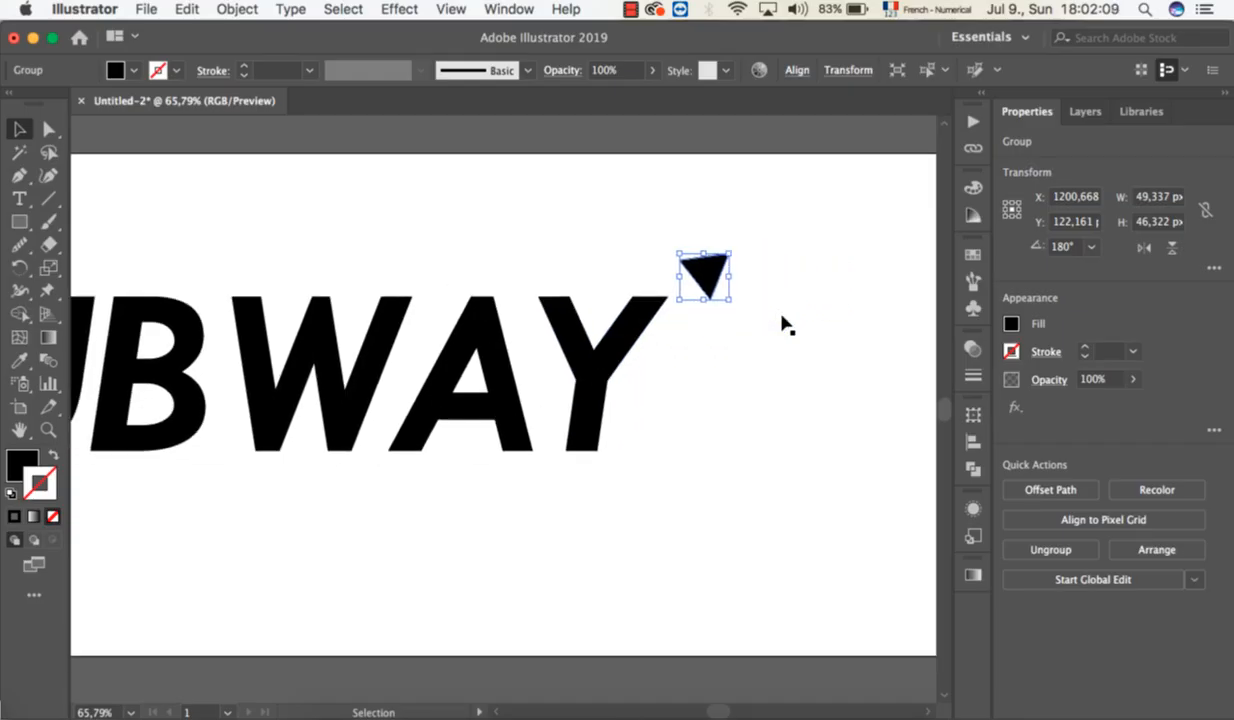
scroll(786, 324, "up", 3)
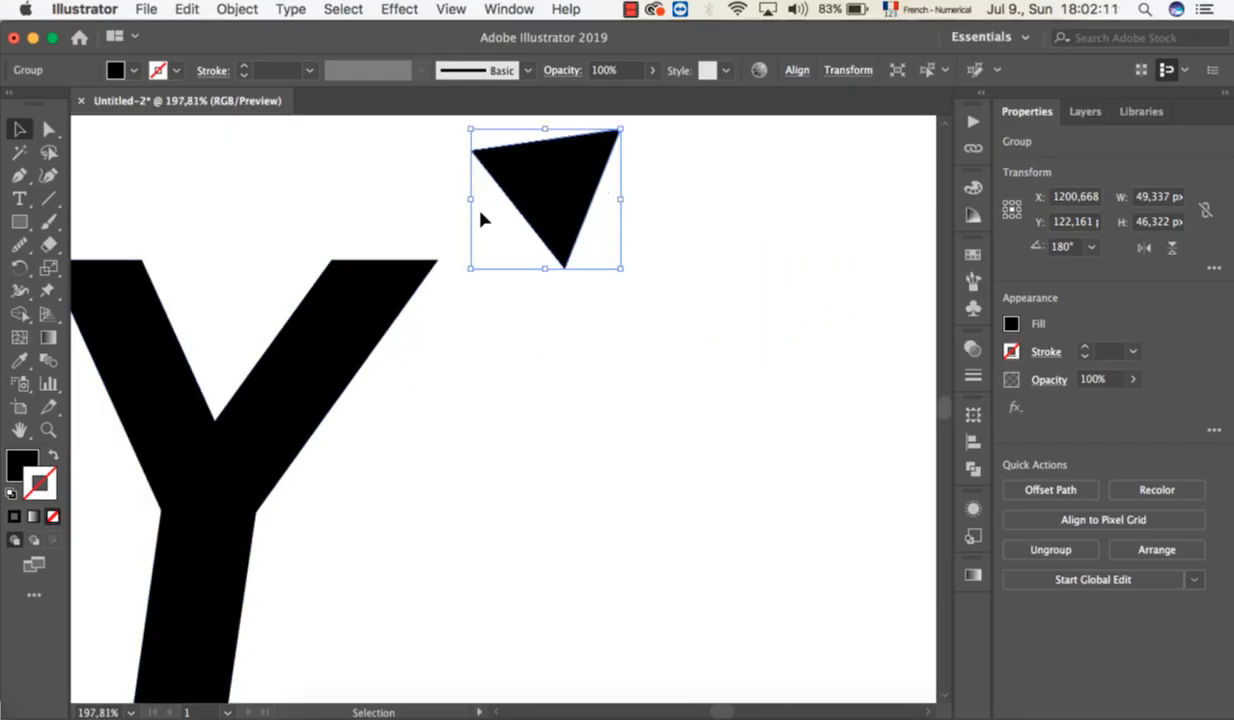
double_click(326, 367)
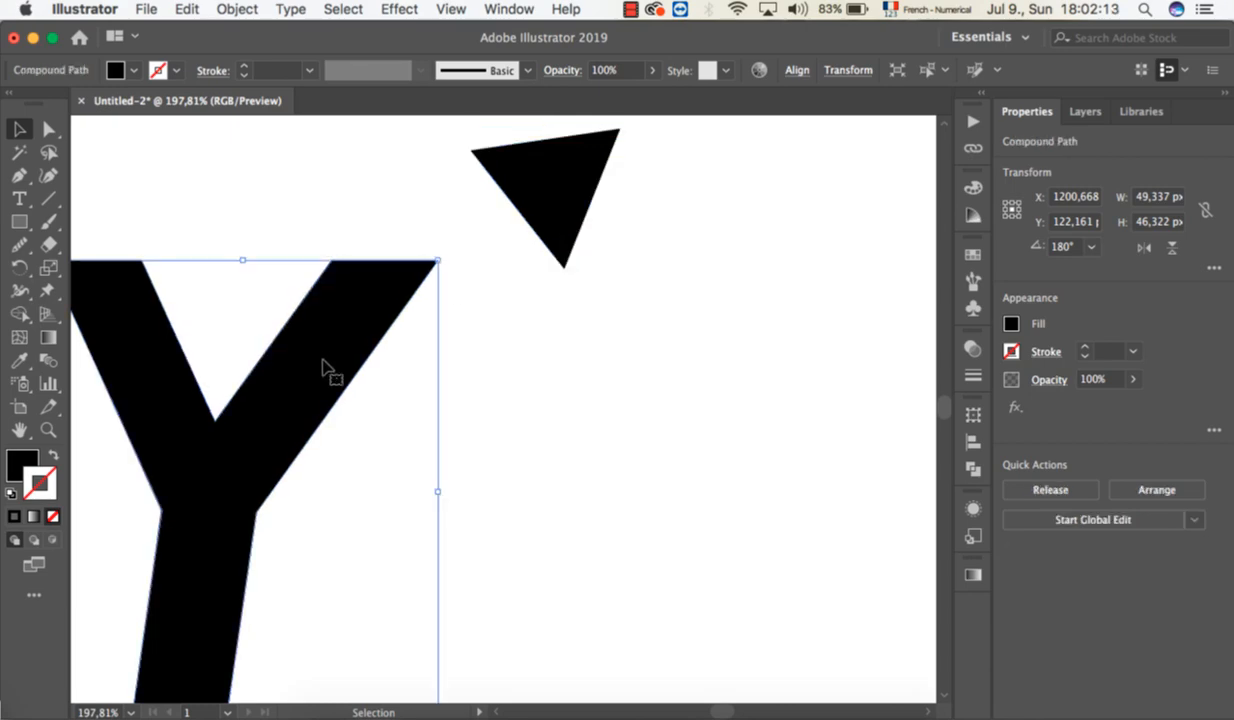
left_click(323, 365)
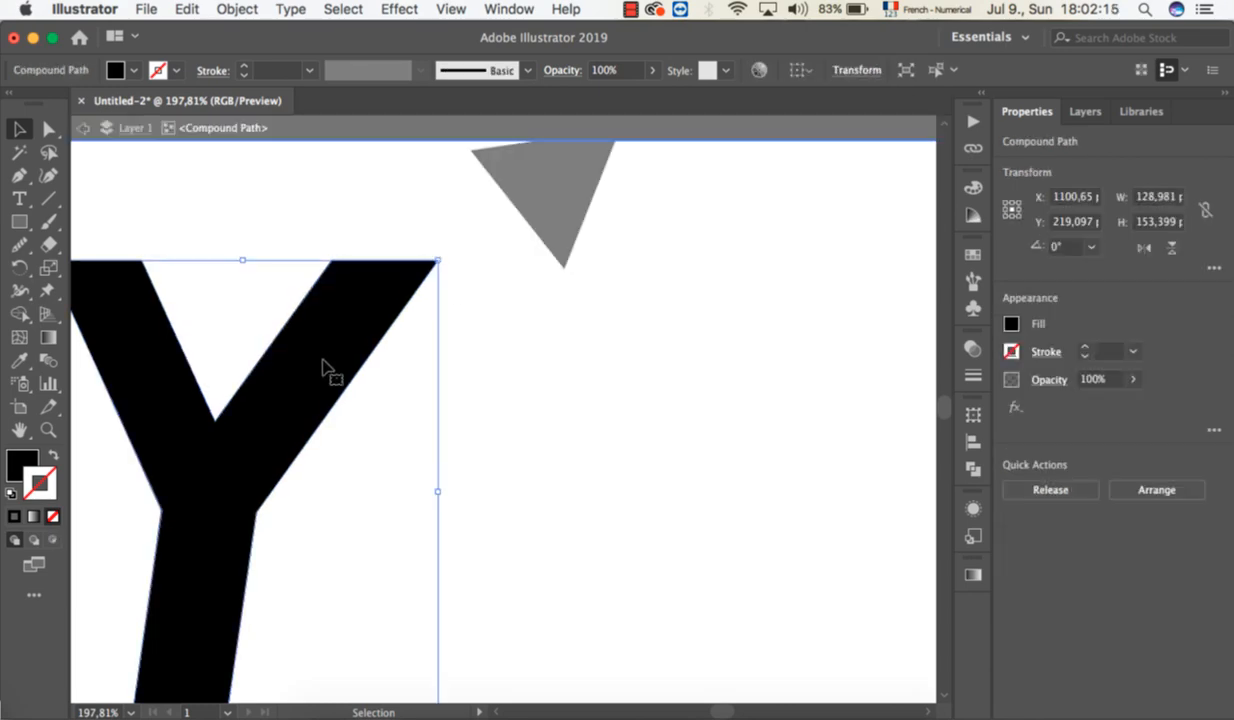
double_click(460, 362)
left_click(328, 340)
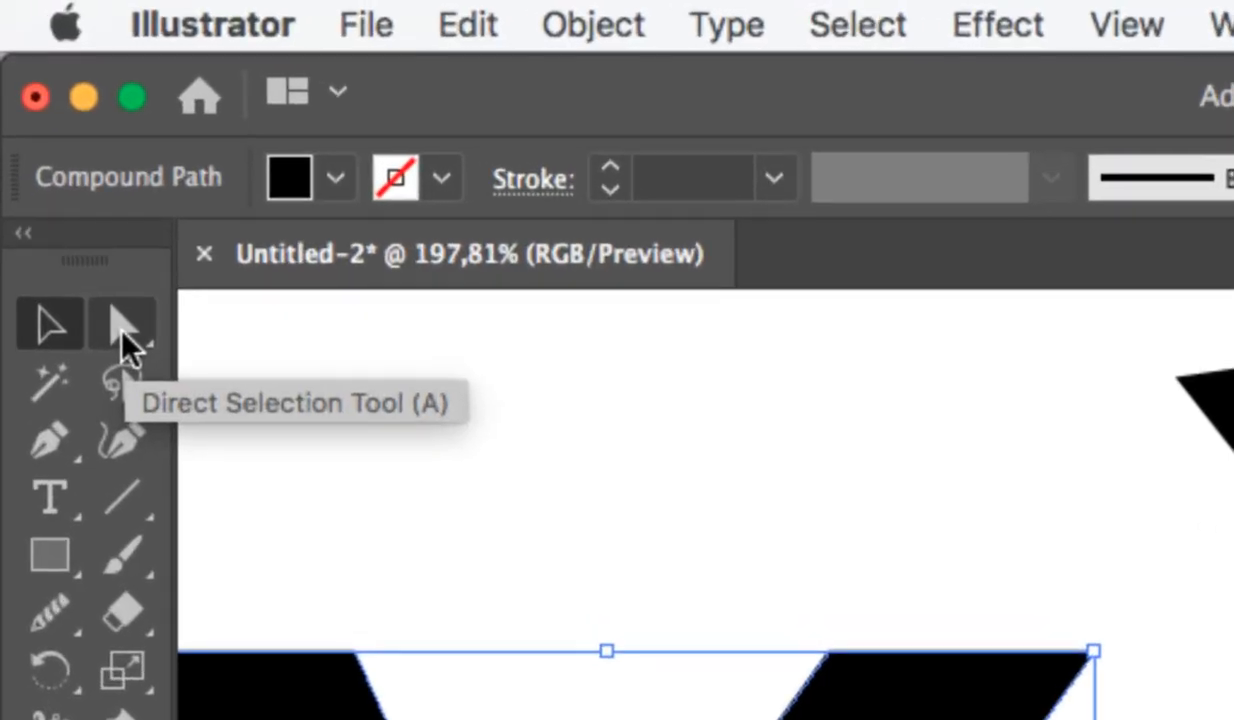
Try rounding the upper inner corner of the Y's right arm to about 10.55 px, then undo the rounding.
left_click(121, 330)
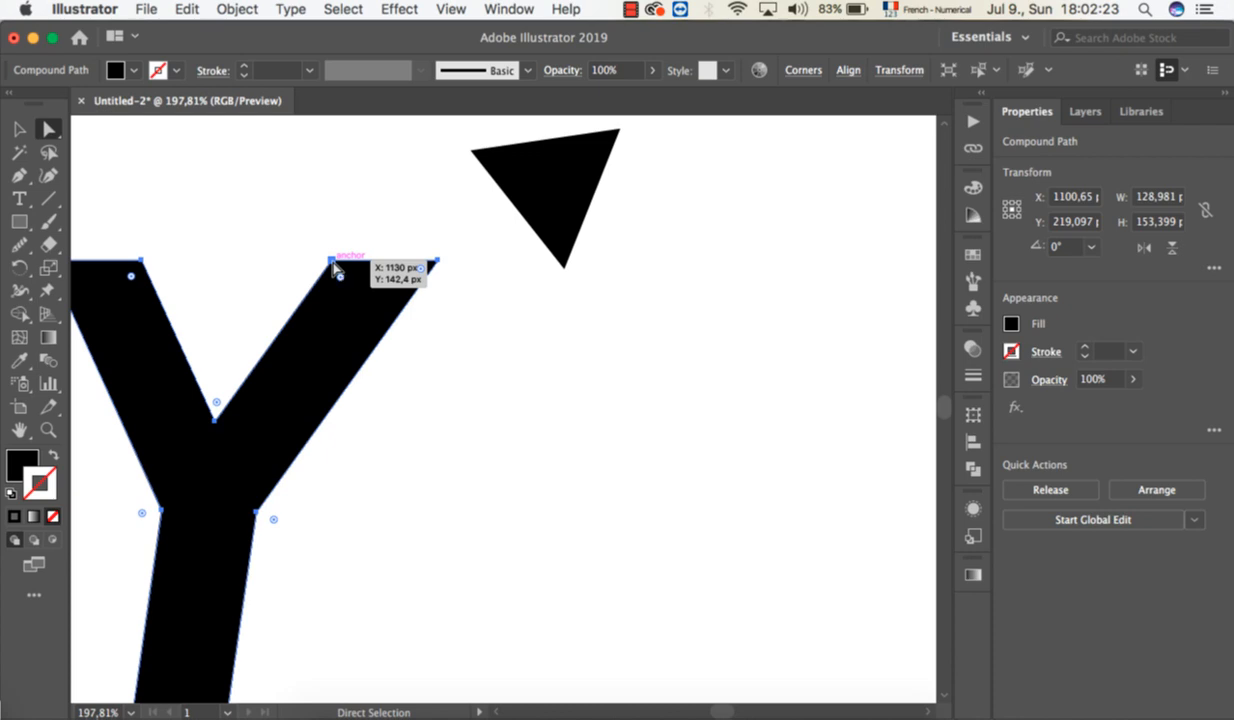
left_click(331, 264)
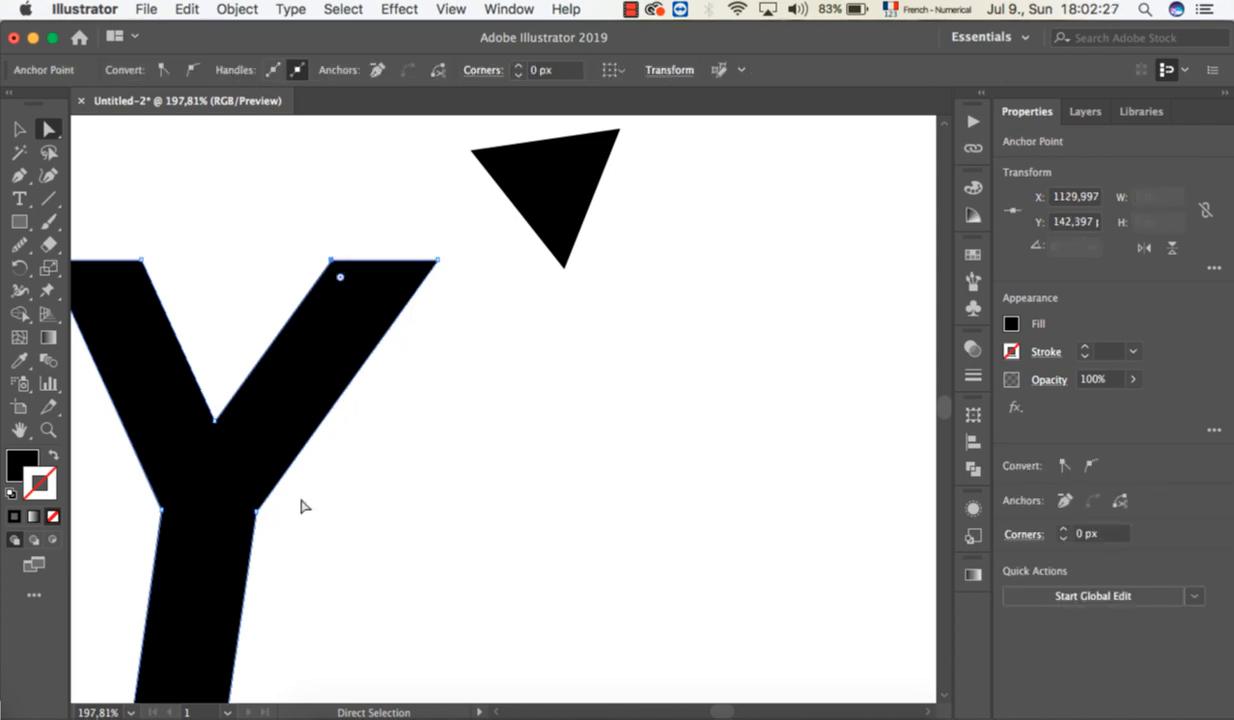
scroll(336, 289, "up", 6)
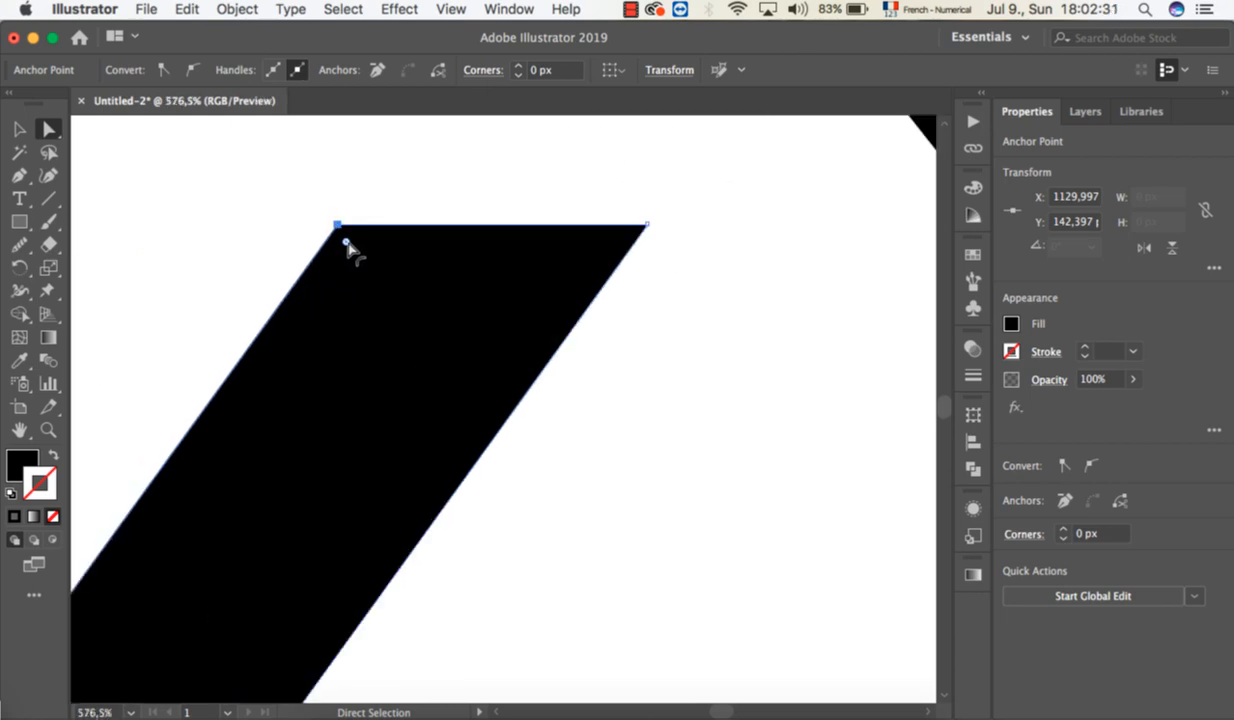
left_click_drag(346, 243, 383, 320)
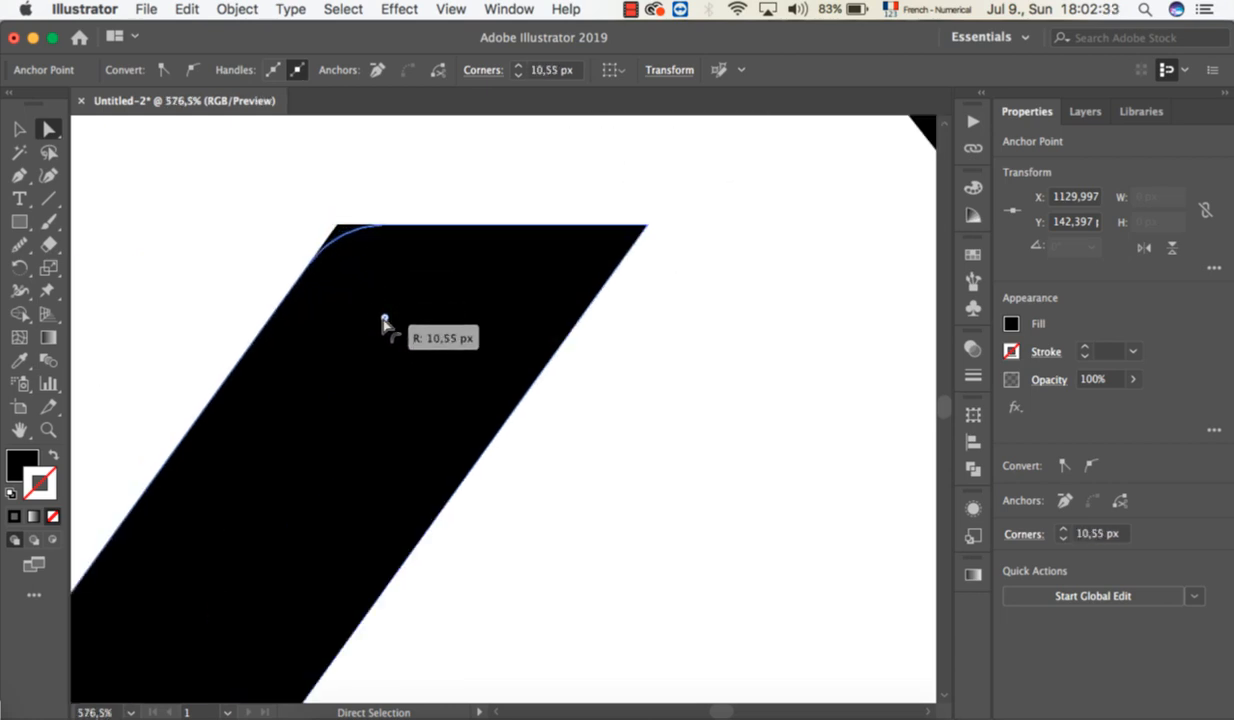
left_click(646, 228, "shift")
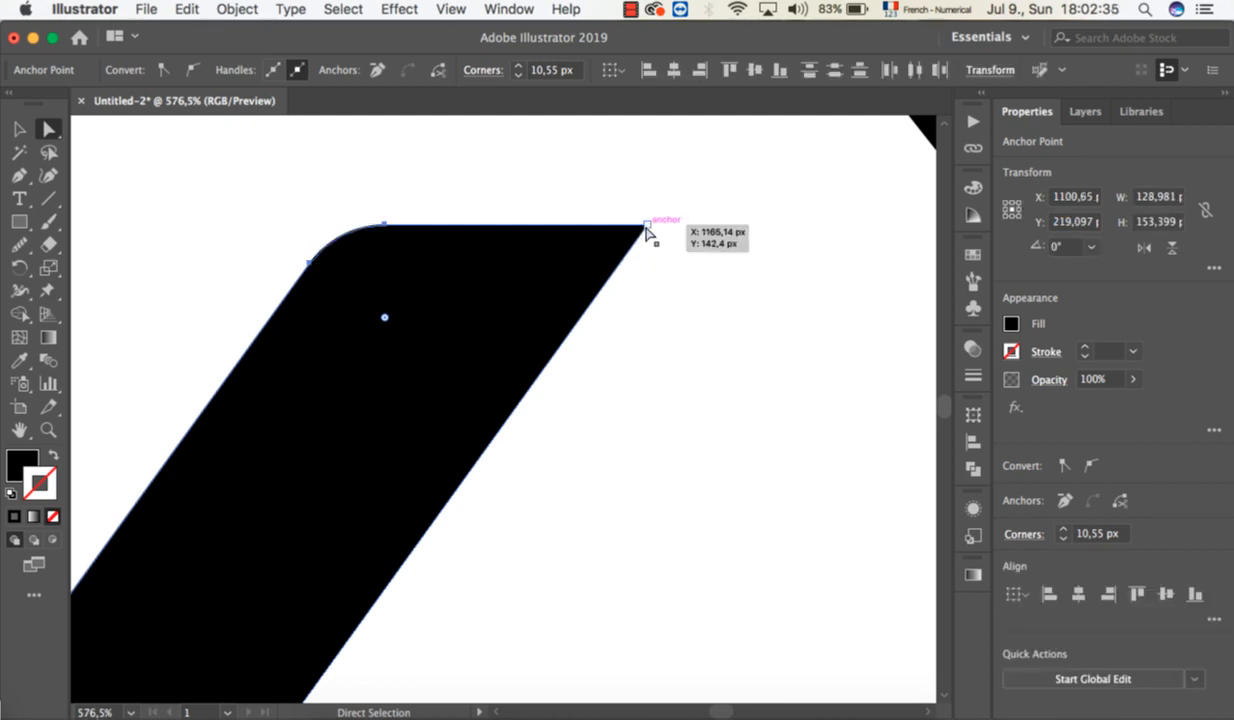
key("super+z")
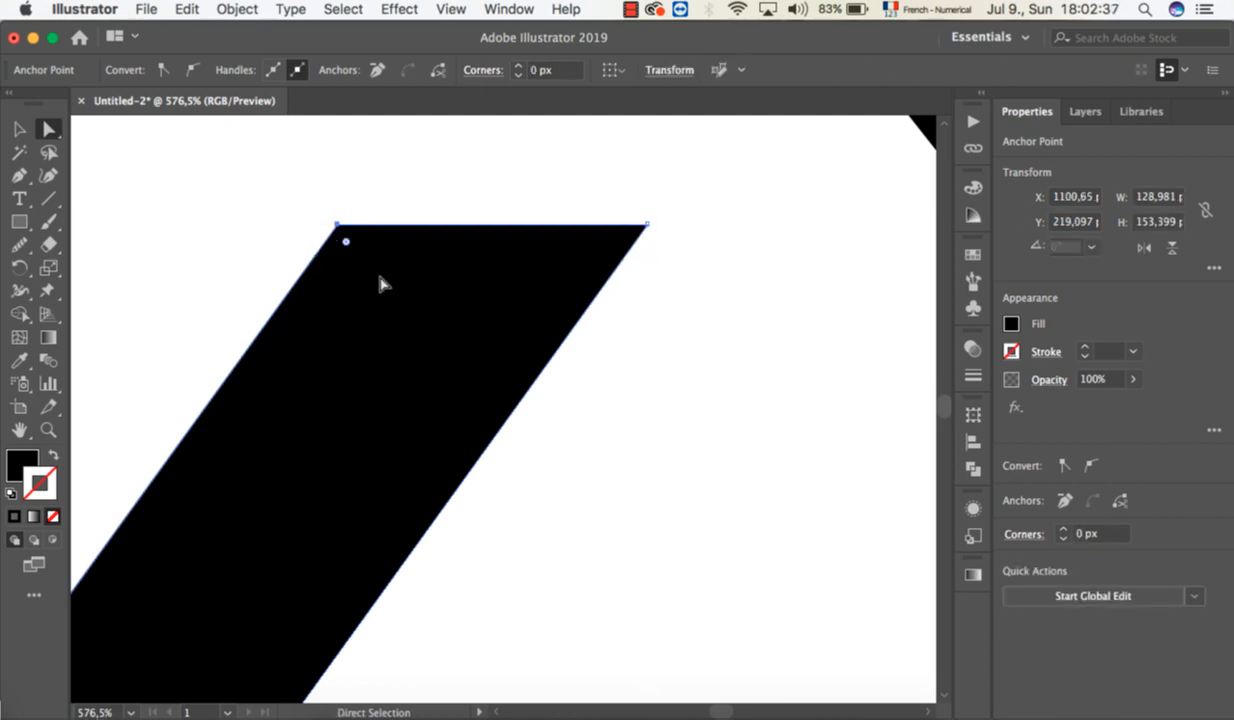
Try collapsing the end of the Y's right arm onto its outer corner and deleting that anchor point, then undo both edits.
scroll(381, 285, "down", 3)
scroll(381, 285, "down", 1)
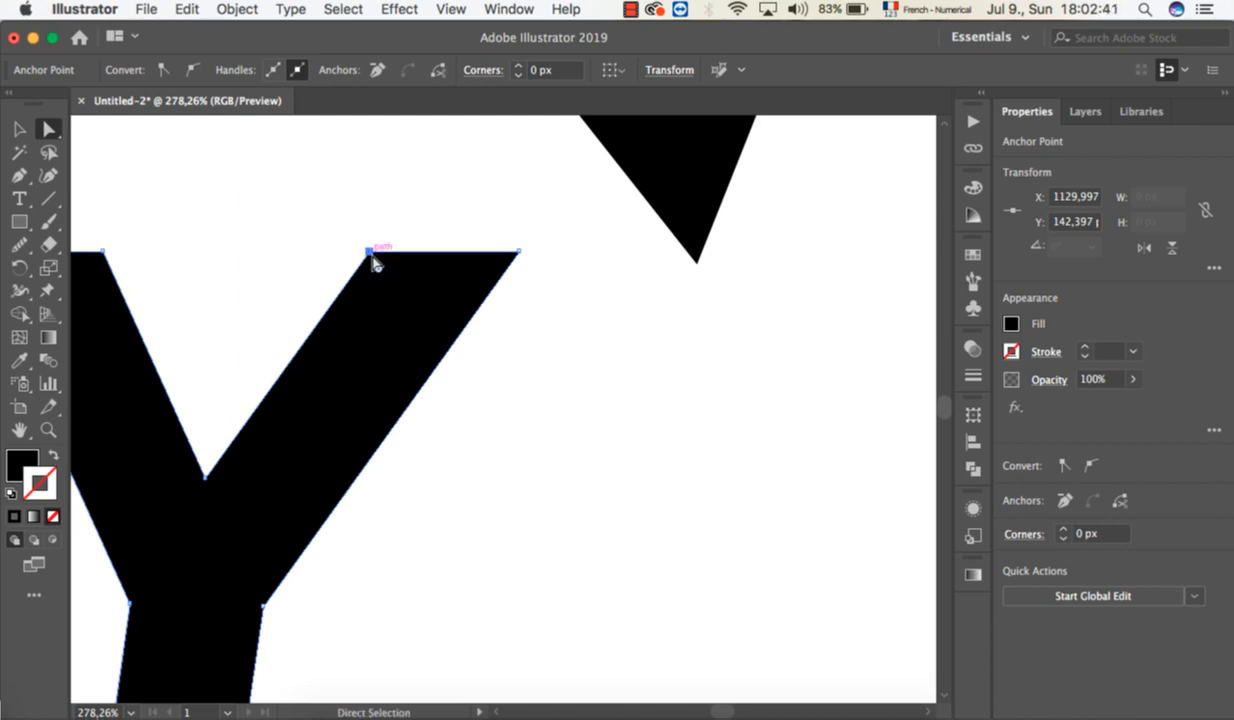
left_click_drag(372, 262, 518, 253)
key("super+shift+a")
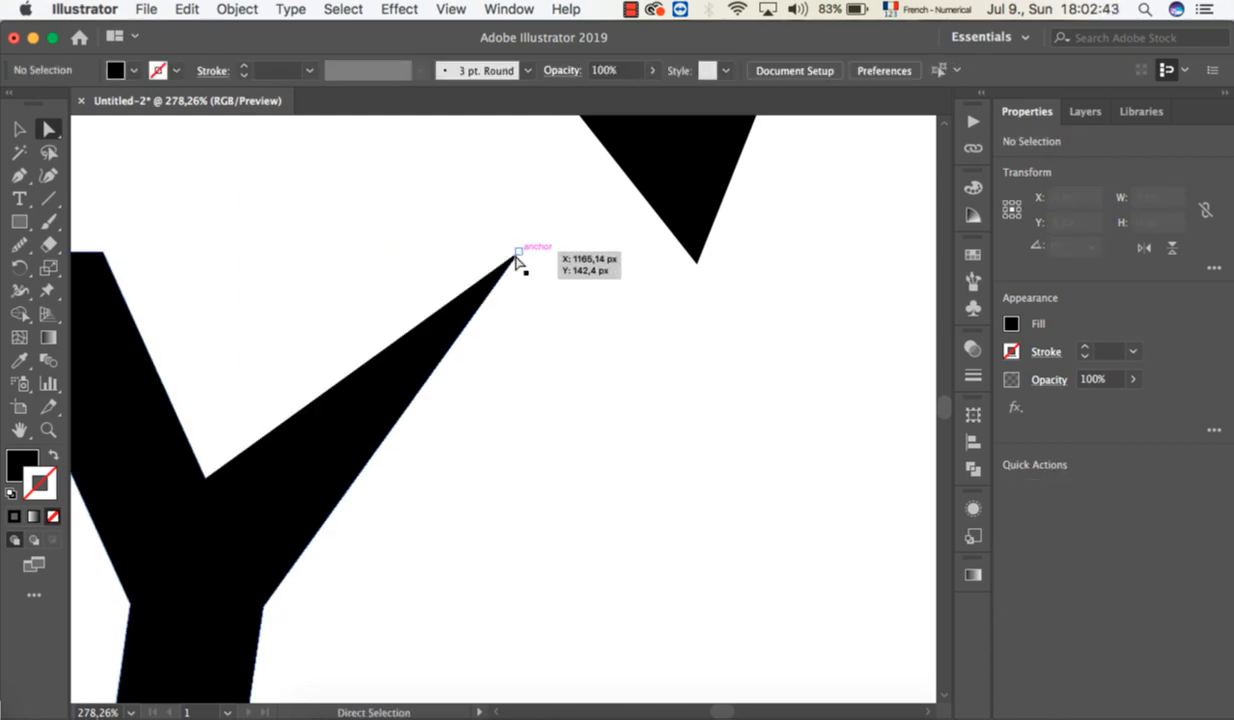
left_click(517, 256)
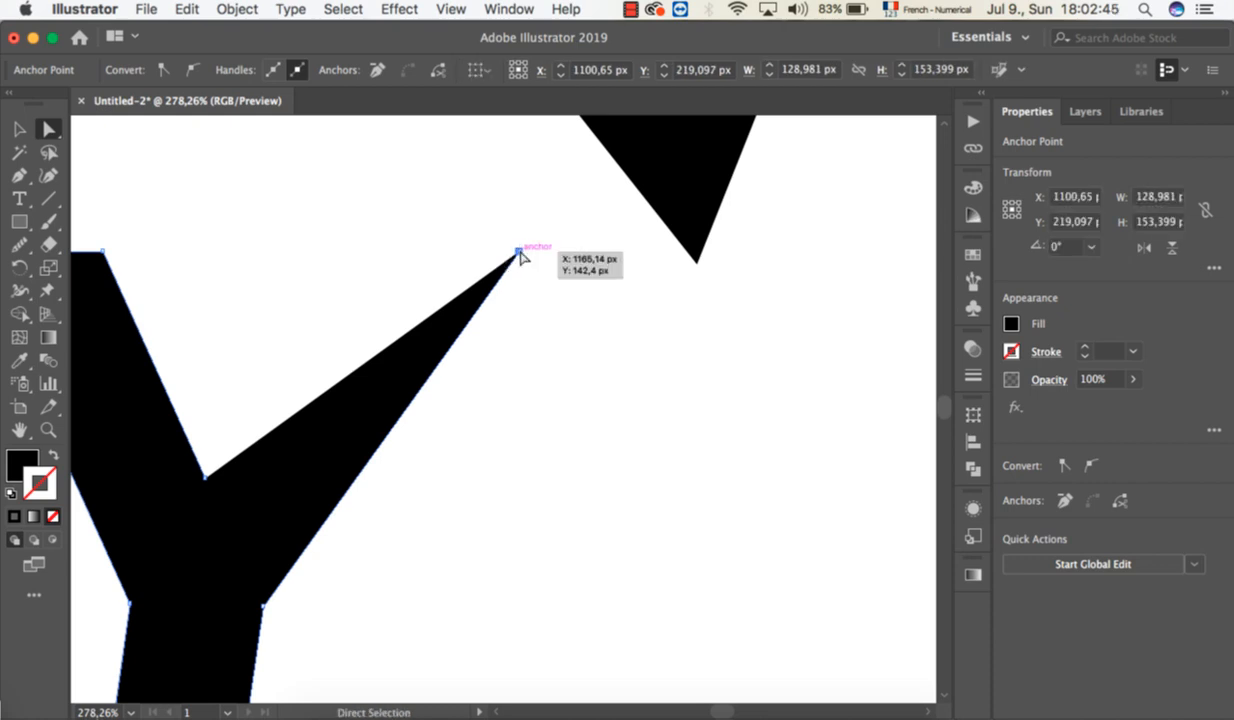
key("Delete")
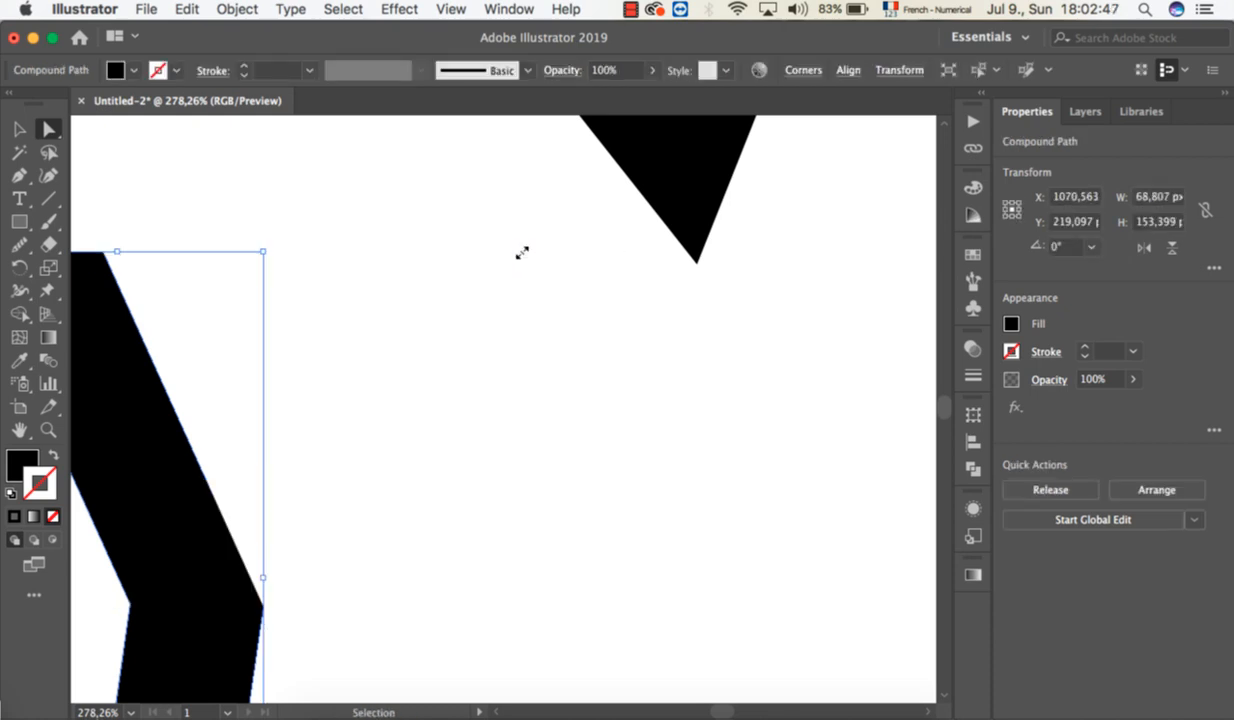
key("super+z")
key("super+z")
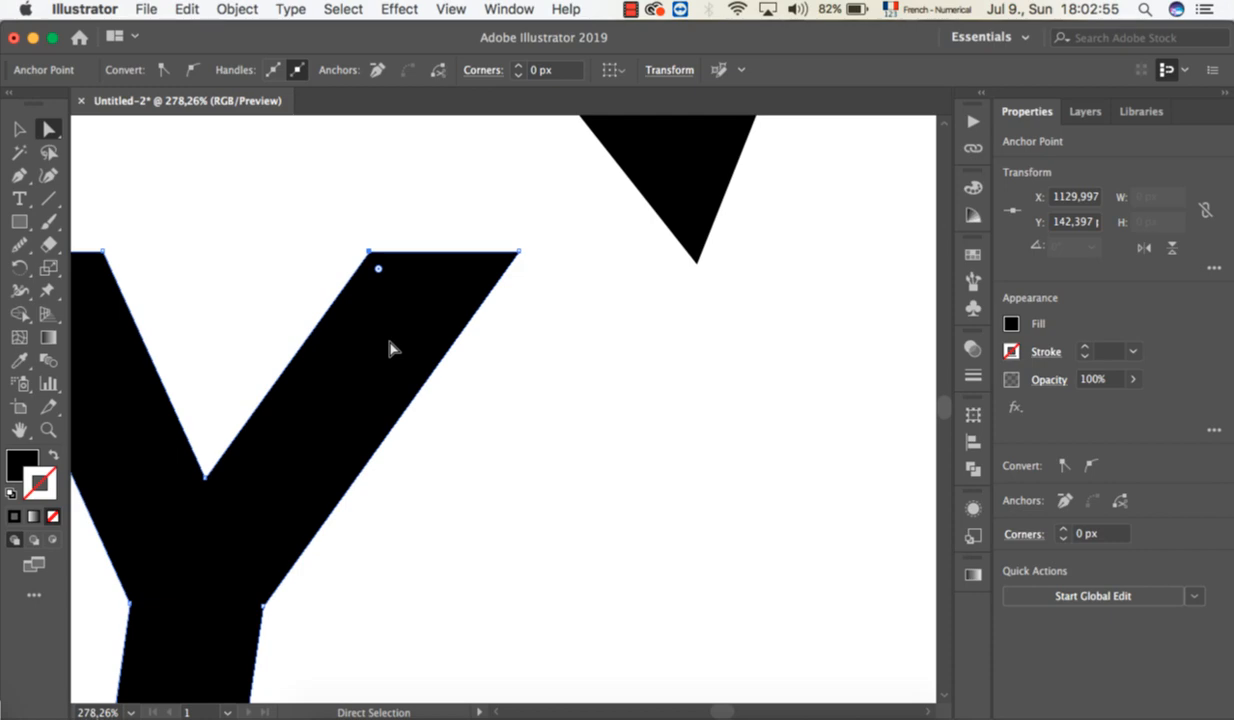
Draw a tilted ellipse over the Y's right arm, then reposition and enlarge it to about 106 by 92 px.
scroll(392, 348, "down", 2)
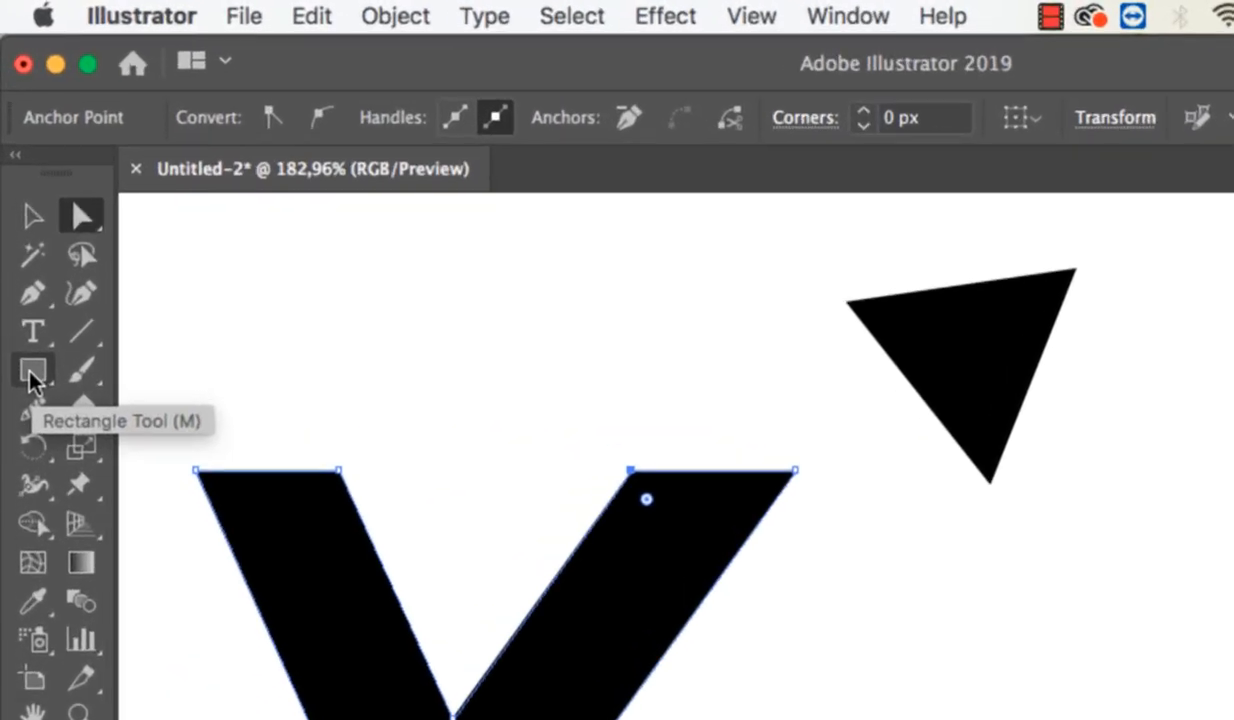
left_click(21, 222)
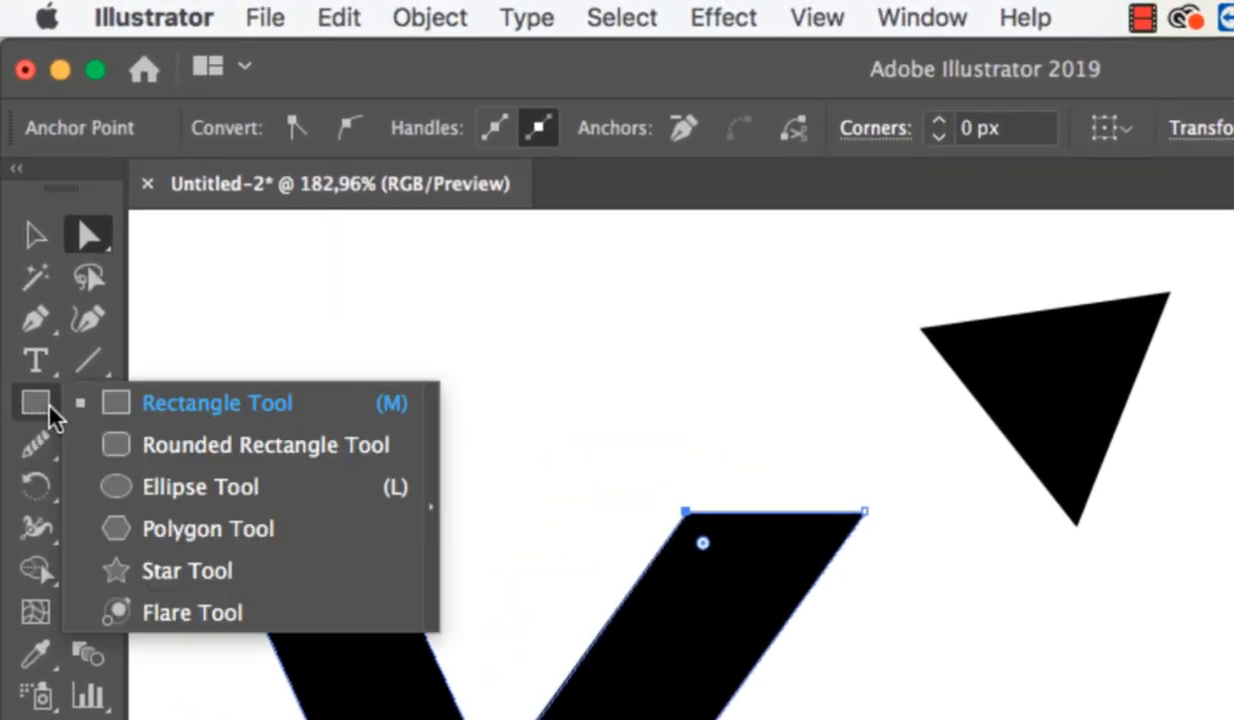
left_click(181, 486)
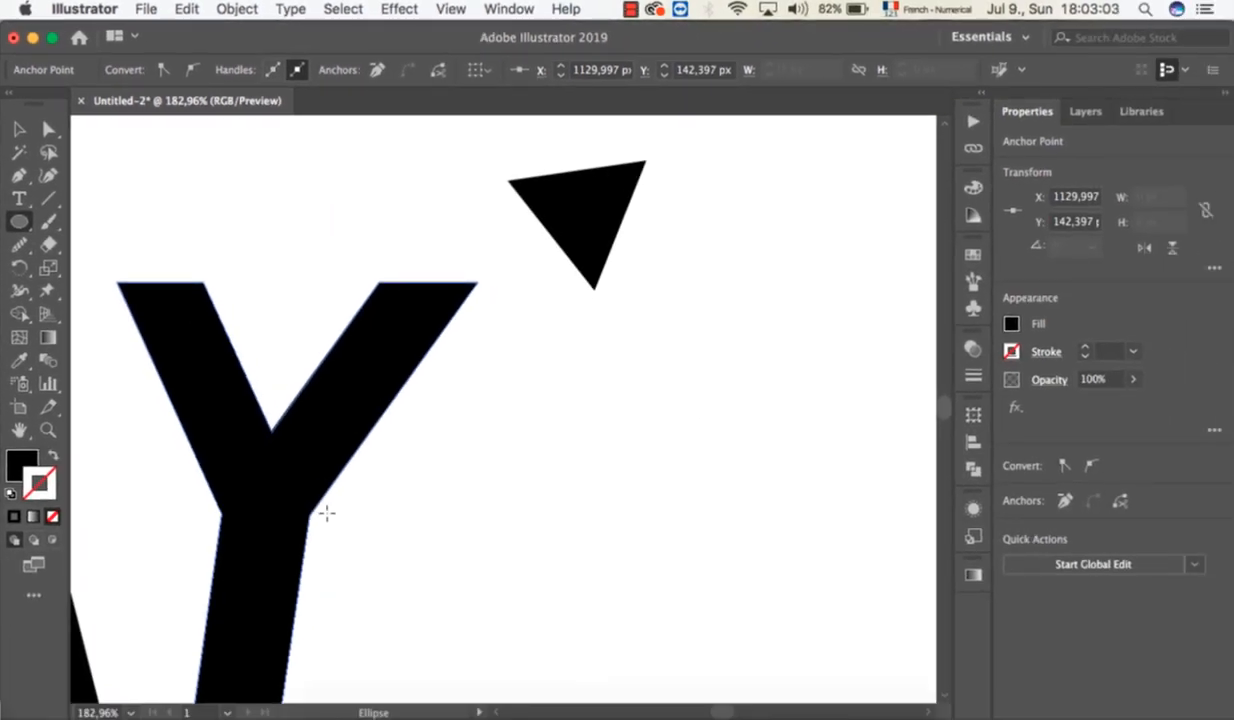
left_click_drag(327, 513, 625, 336)
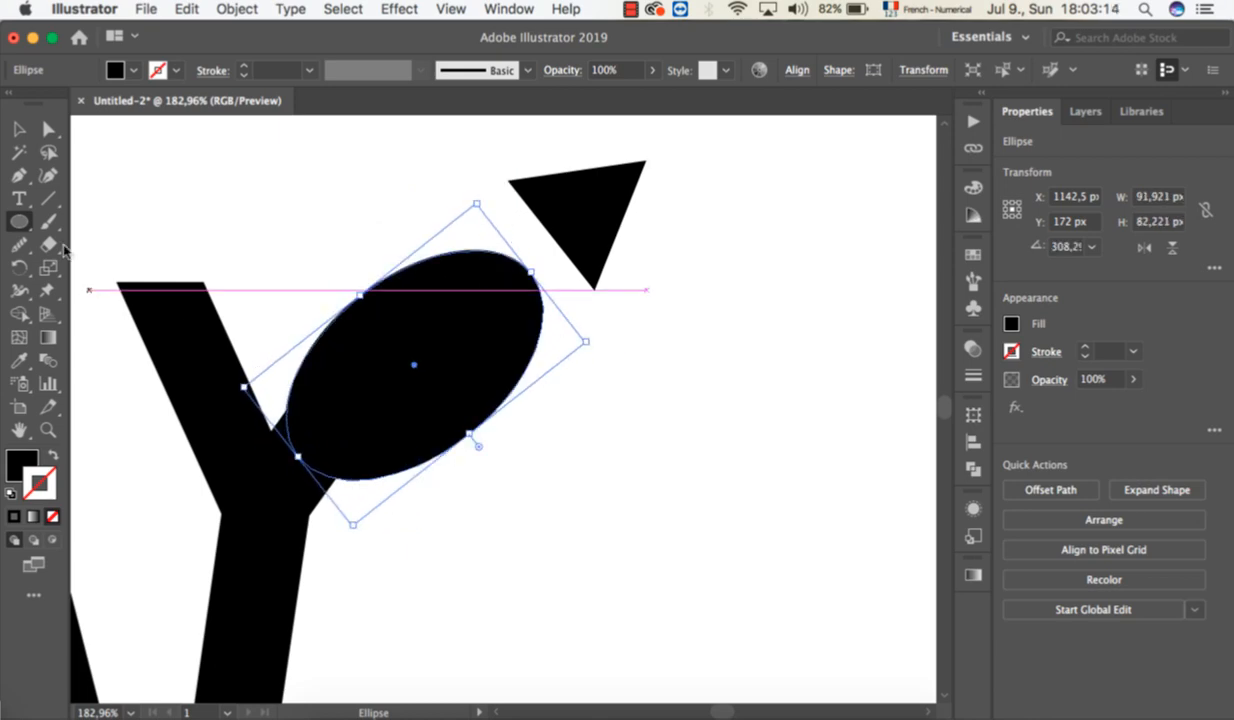
key("v")
left_click_drag(425, 300, 405, 347)
left_click_drag(508, 328, 542, 283)
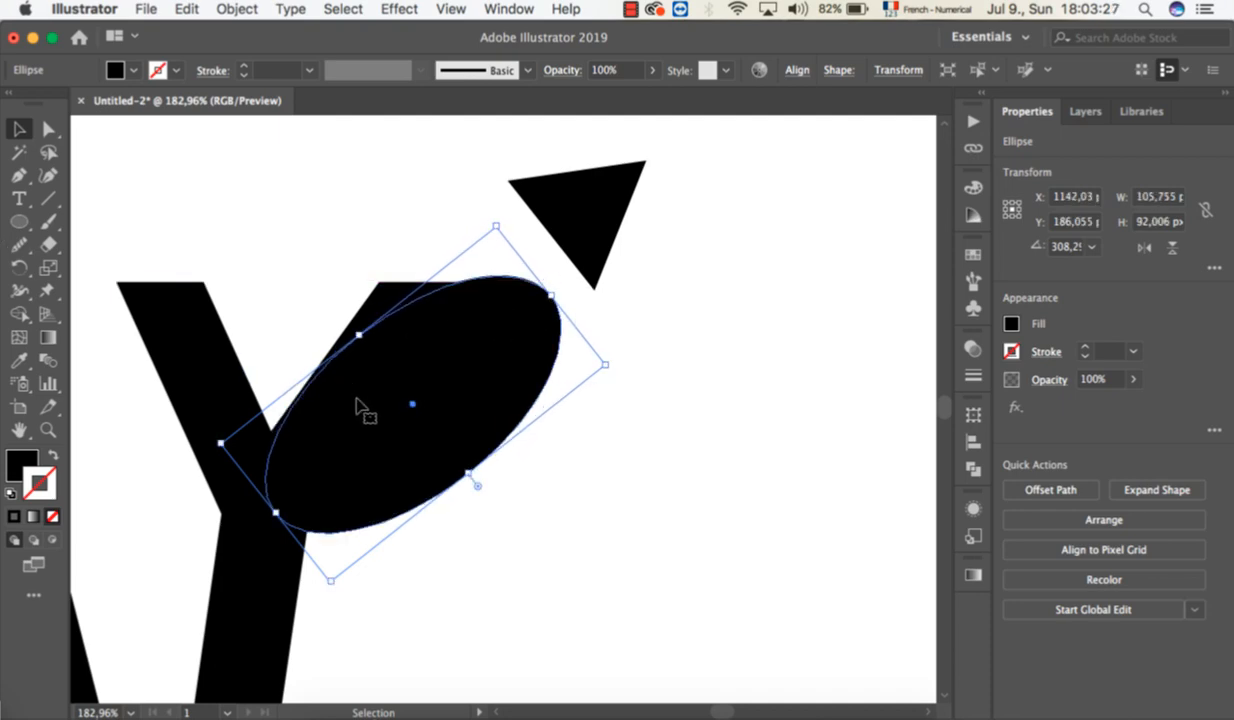
Duplicate the ellipse diagonally down and to the right, and fill the copy with turquoise 00EFB6.
left_click_drag(394, 392, 464, 433)
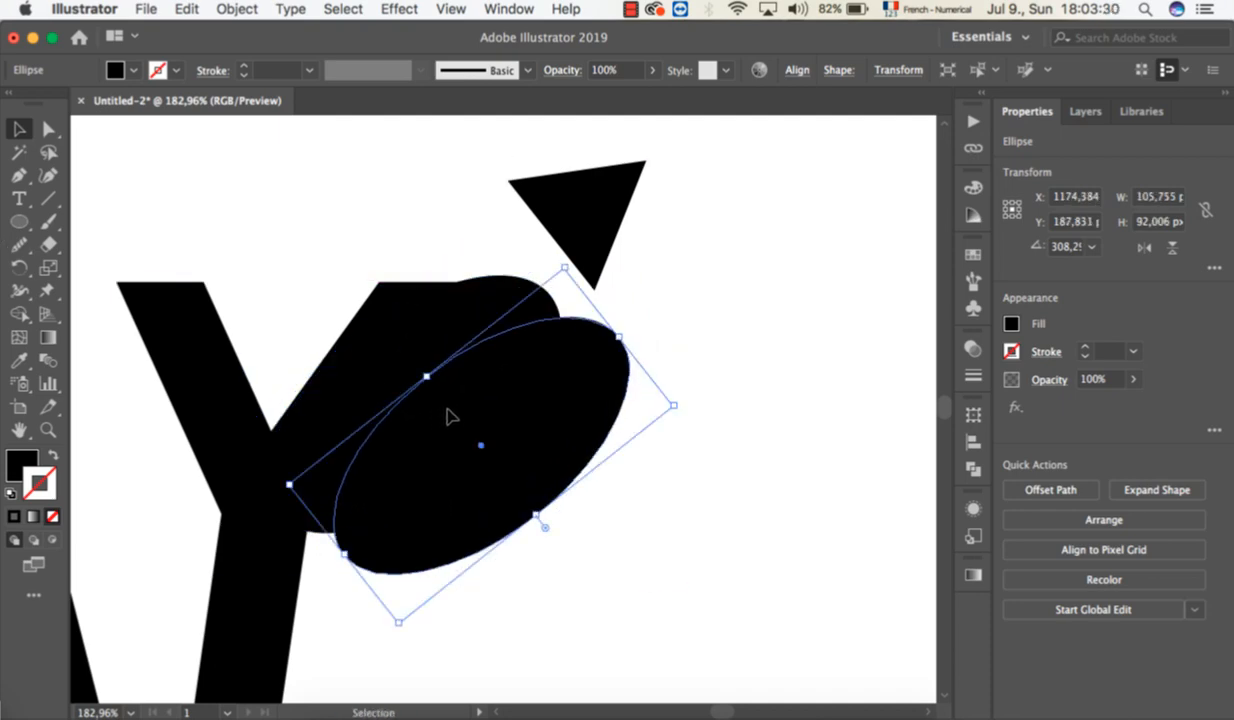
double_click(16, 463)
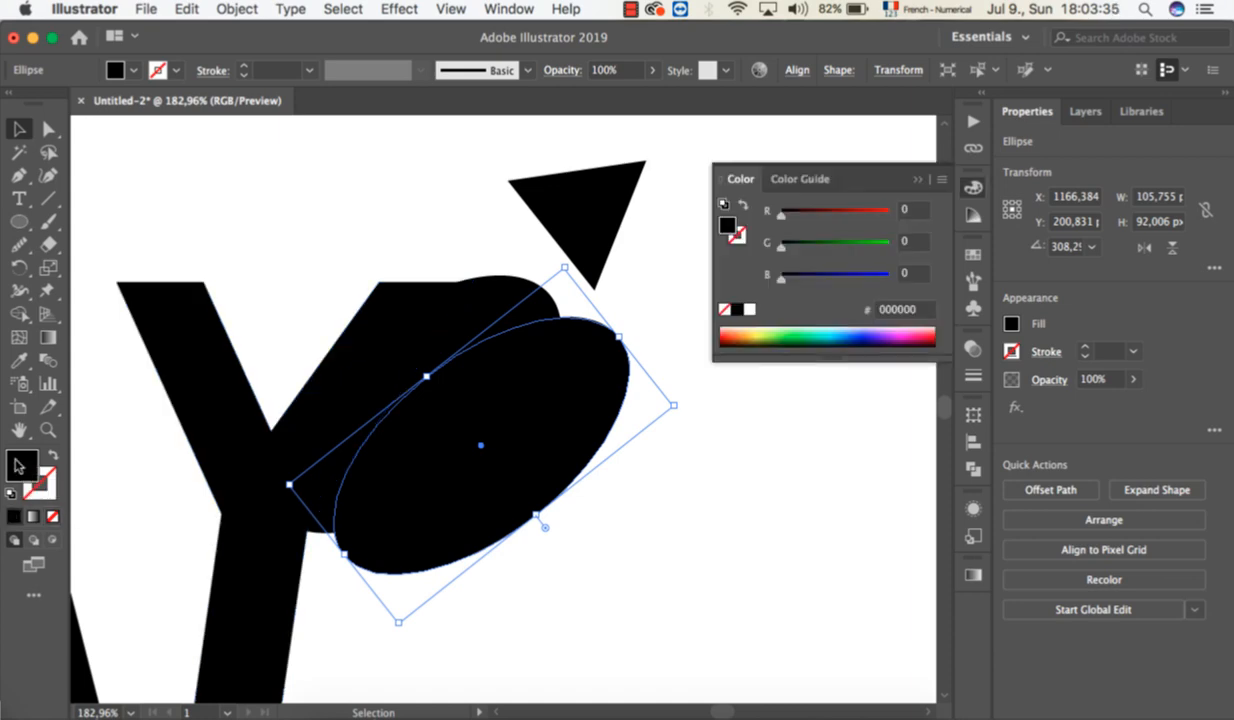
left_click(798, 386)
left_click(1036, 364)
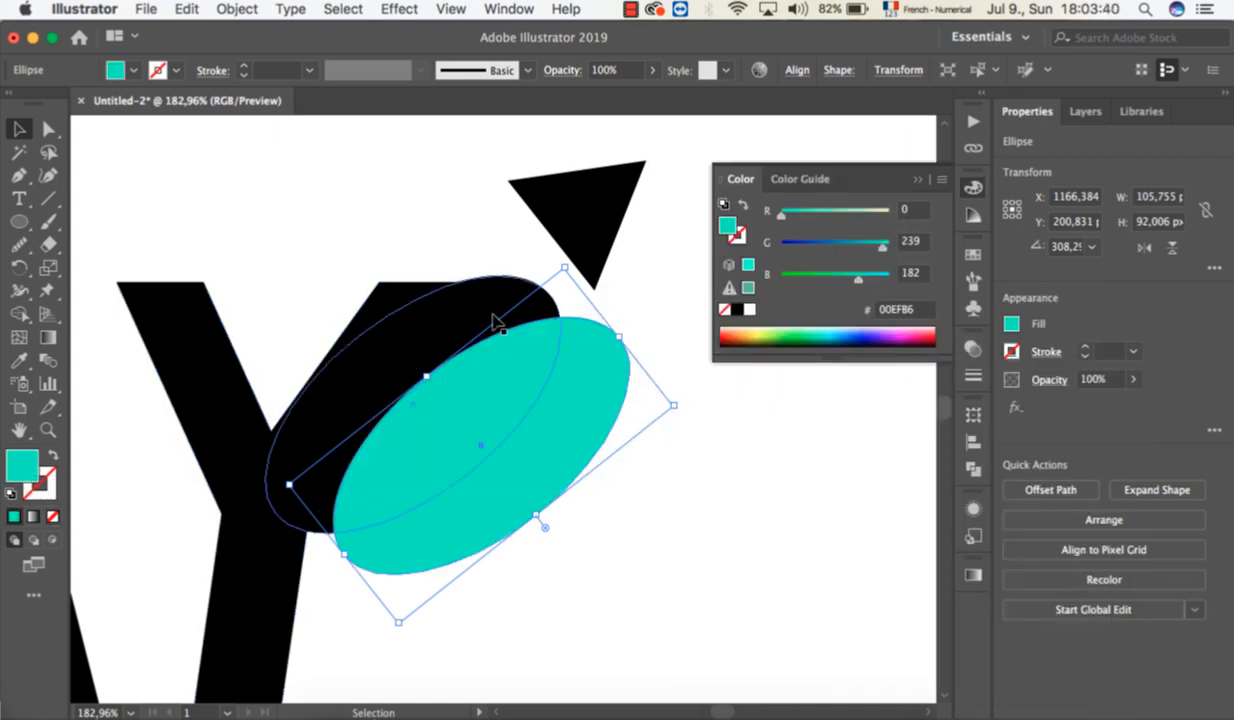
Fill the original ellipse with the same turquoise as its copy.
left_click(490, 318)
double_click(16, 463)
type("00EDB4")
key("Return")
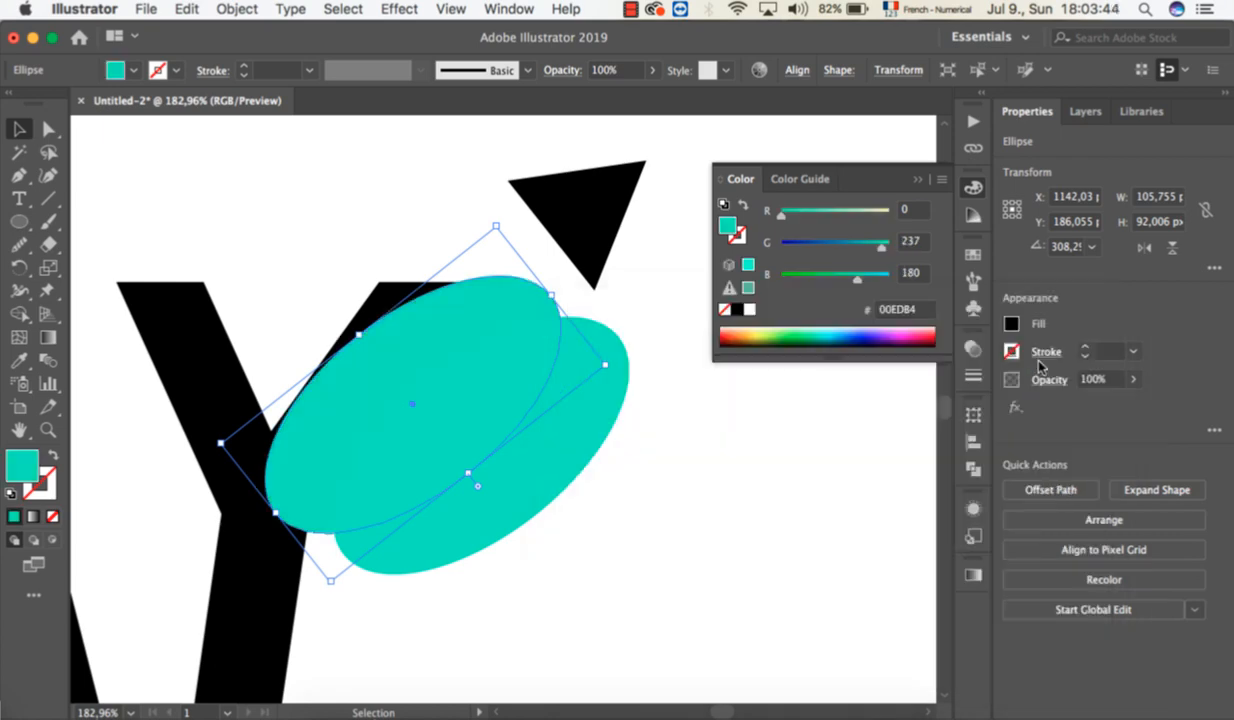
Give the lower ellipse a red stroke.
left_click(372, 303)
left_click(561, 420)
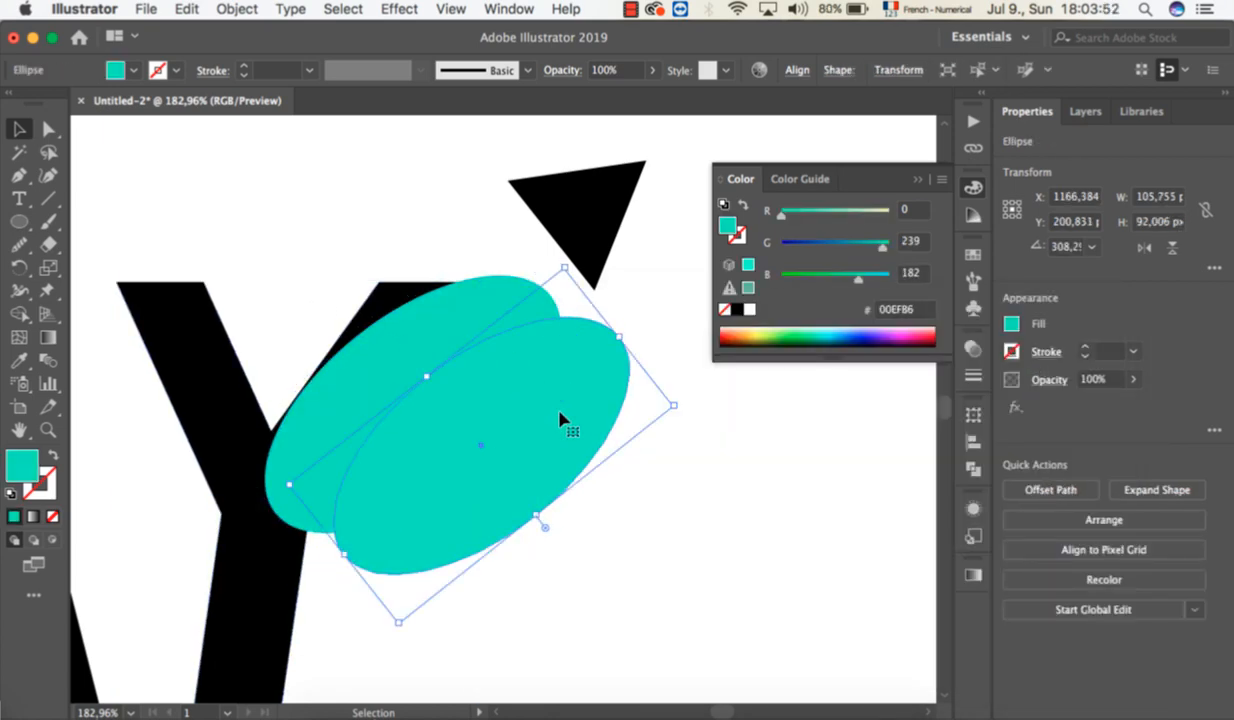
left_click(48, 494)
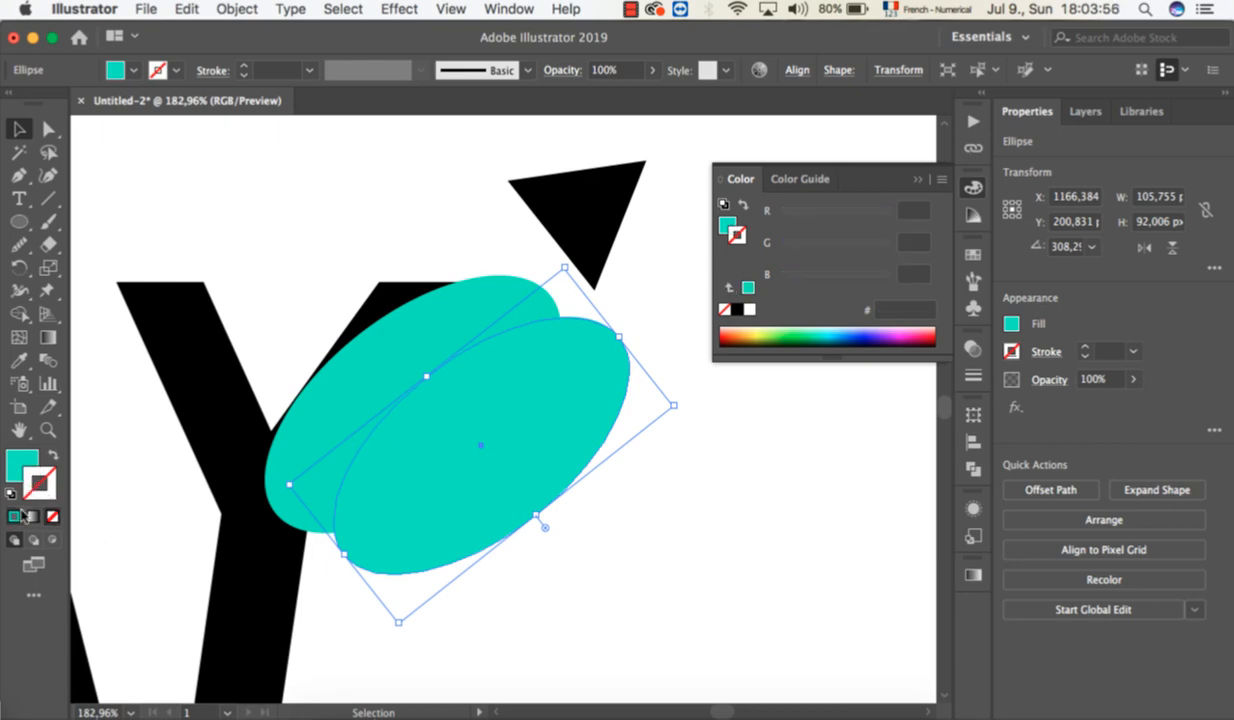
left_click(14, 516)
double_click(41, 486)
mouse_move(637, 505)
left_mouse_down()
mouse_move(640, 529)
mouse_move(609, 388)
mouse_move(613, 609)
left_mouse_up()
left_click_drag(852, 586, 854, 607)
left_click_drag(820, 425, 829, 338)
left_click(1016, 372)
Apply the same red stroke to the upper ellipse and deselect it.
left_click(413, 342)
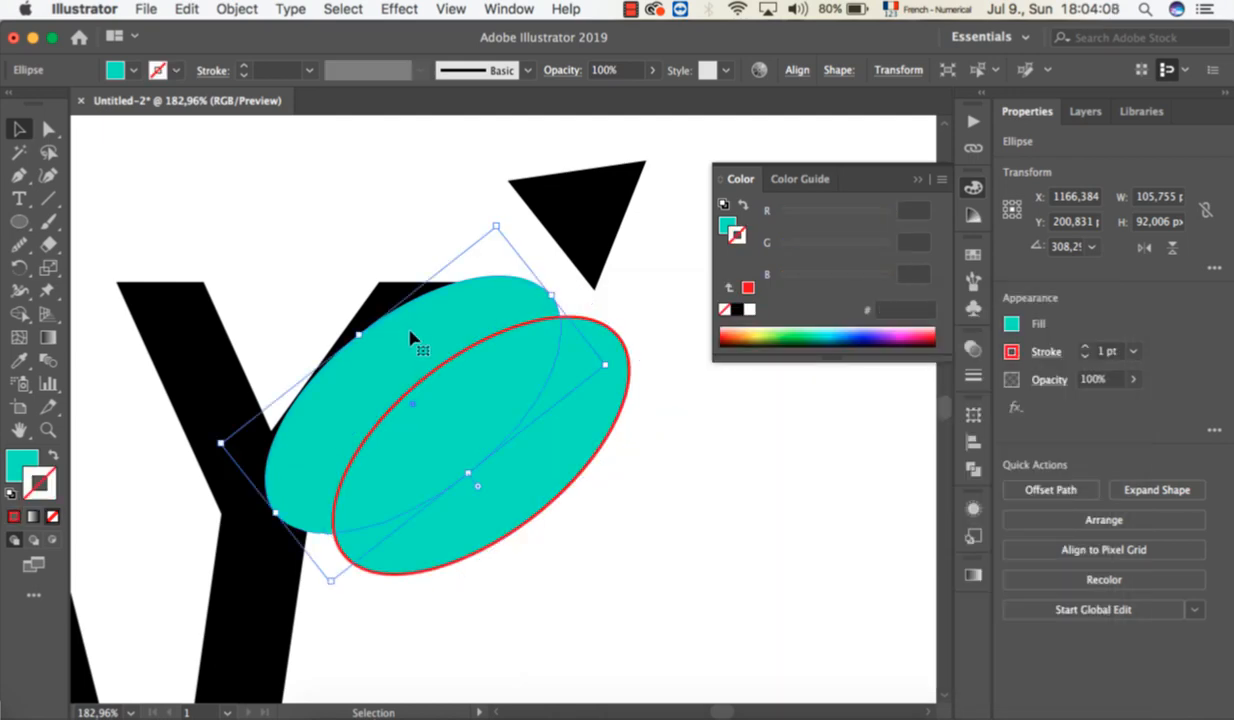
left_click(13, 517)
left_click(603, 532)
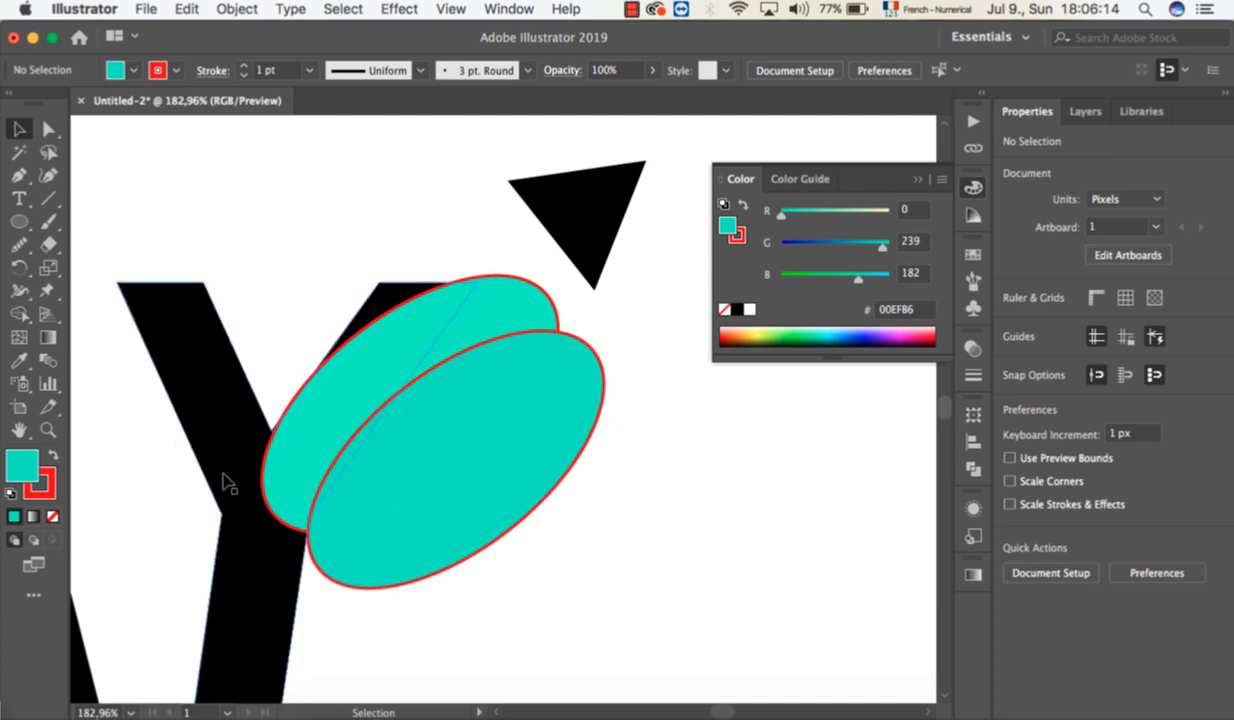
Use Shape Builder to merge the Y with the upper ellipse's crescent, and remove the lower ellipse and the arm's leftover black corner.
left_click_drag(152, 258, 547, 593)
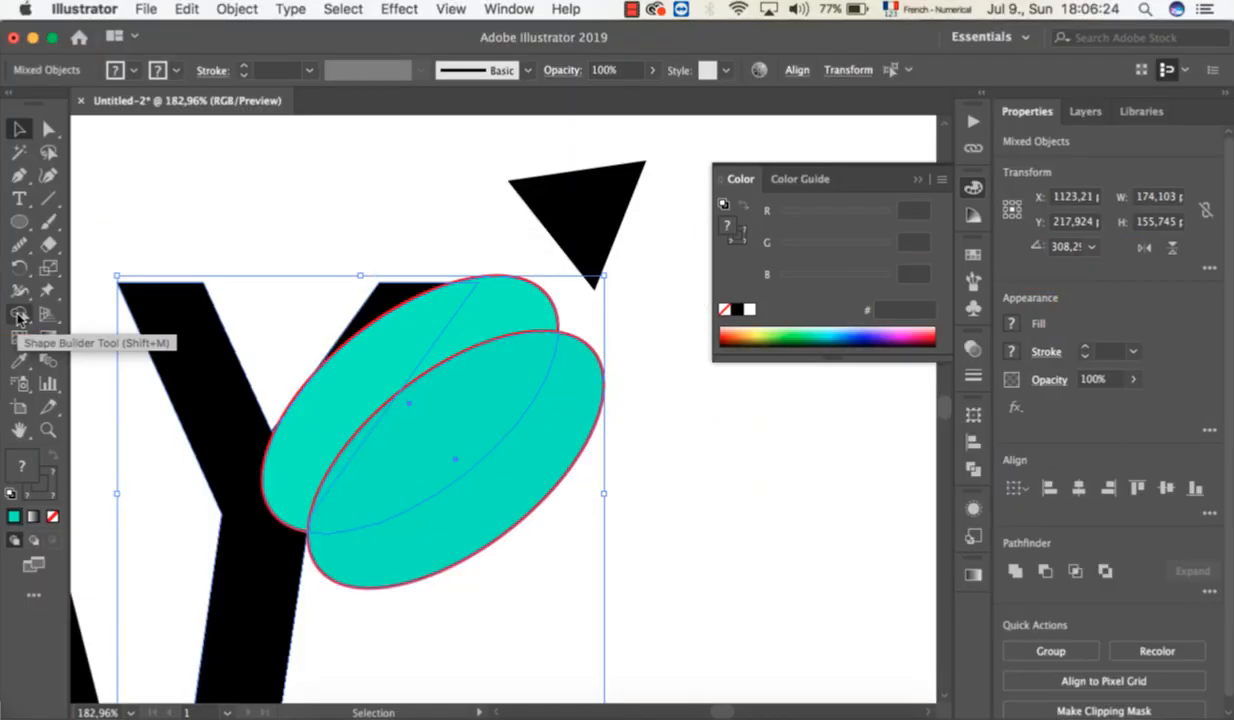
left_click(18, 316)
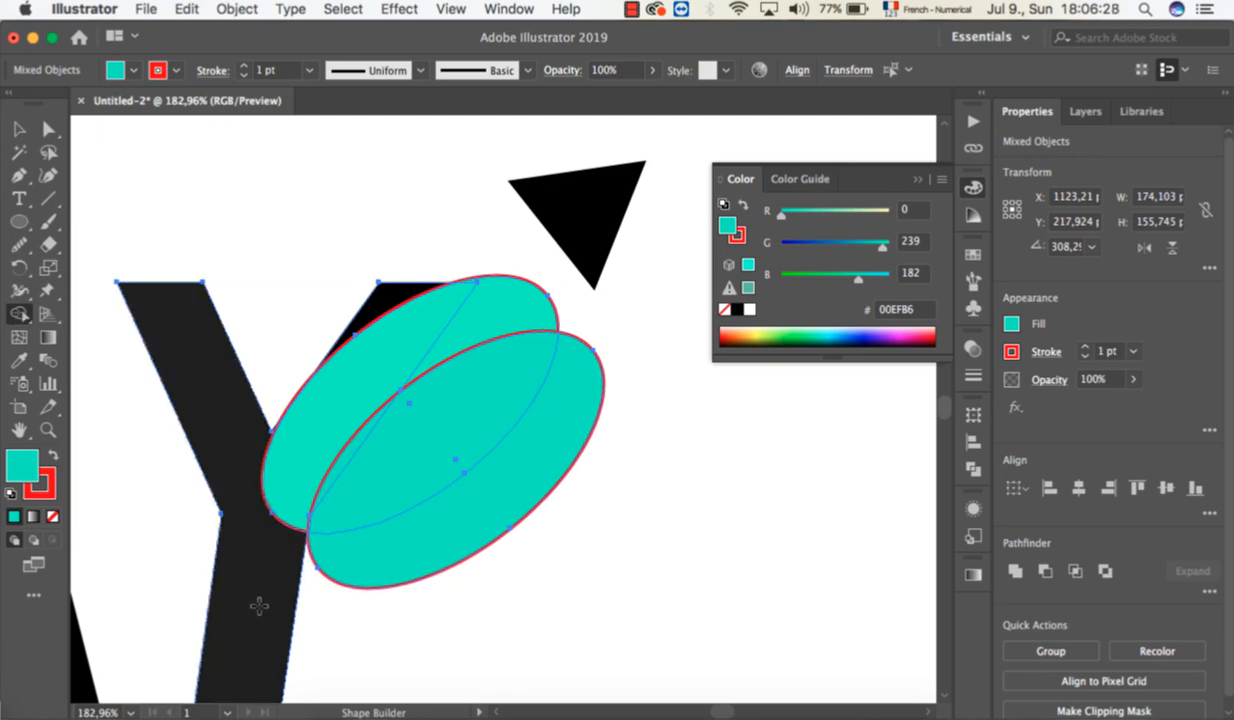
left_click_drag(259, 606, 279, 543)
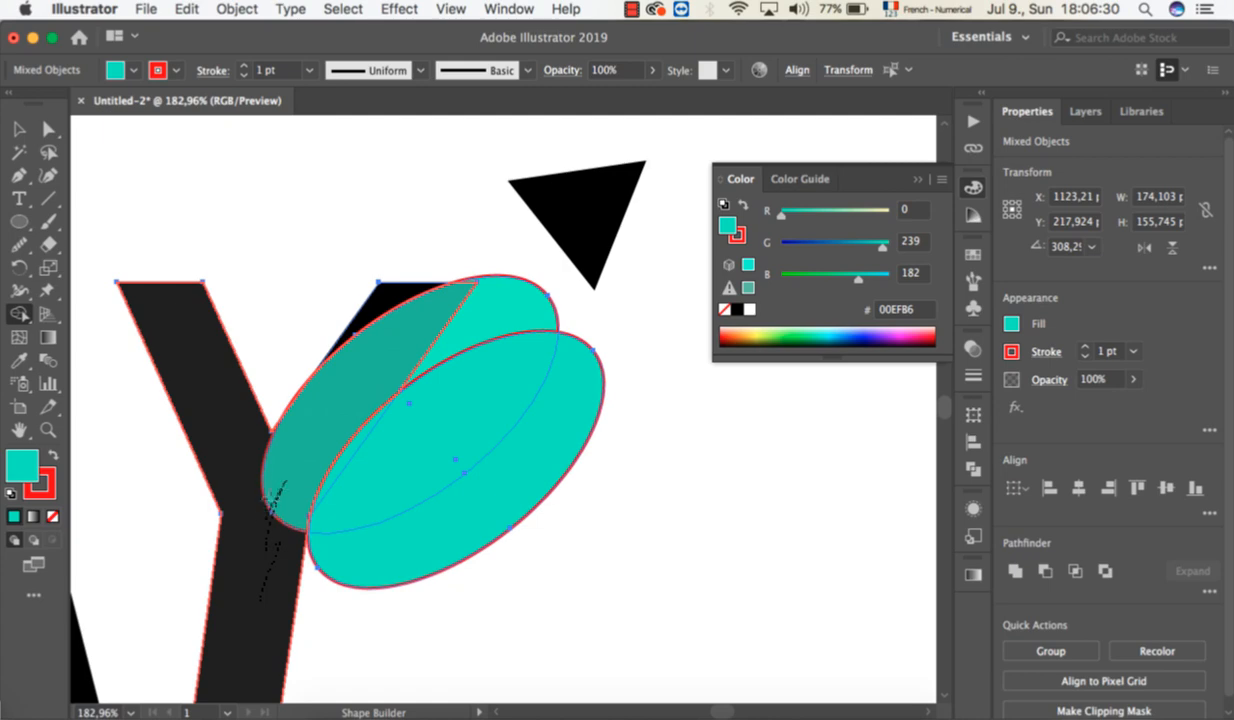
mouse_move(268, 490)
left_mouse_down()
mouse_move(262, 478)
mouse_move(340, 362)
mouse_move(409, 343)
mouse_move(435, 309)
mouse_move(505, 307)
left_mouse_up()
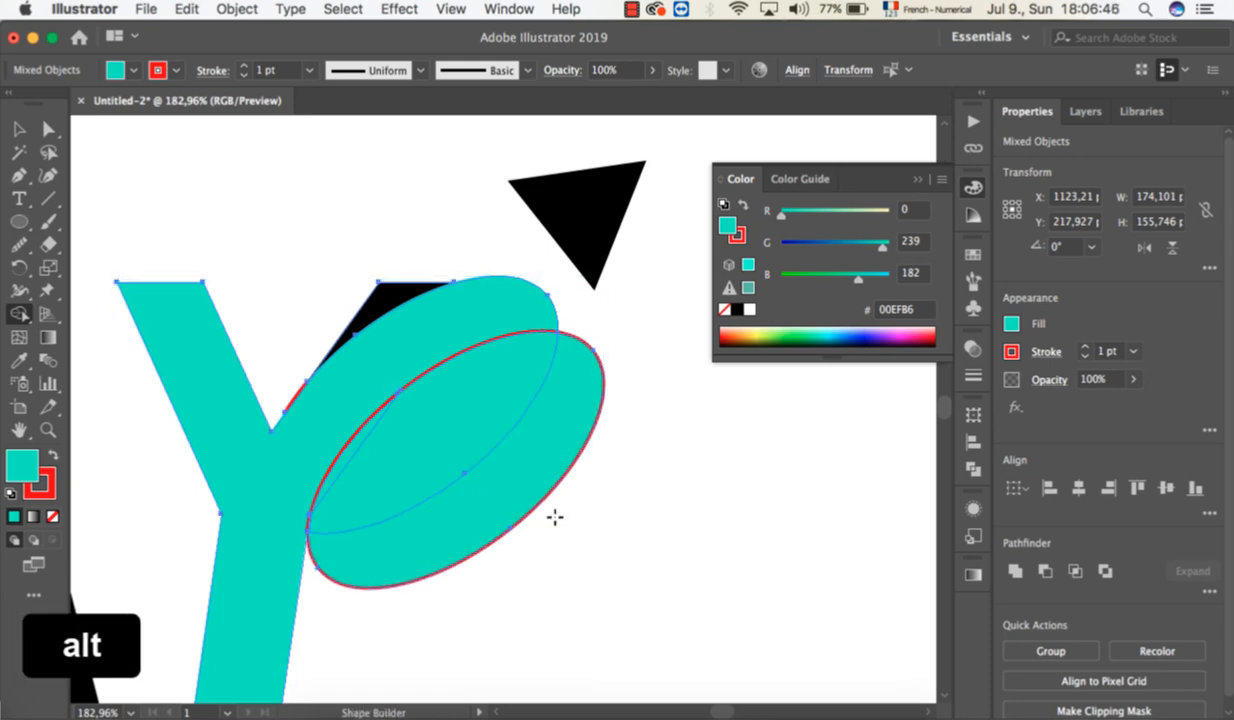
mouse_move(555, 516)
left_mouse_down()
mouse_move(487, 447)
mouse_move(358, 444)
left_mouse_up()
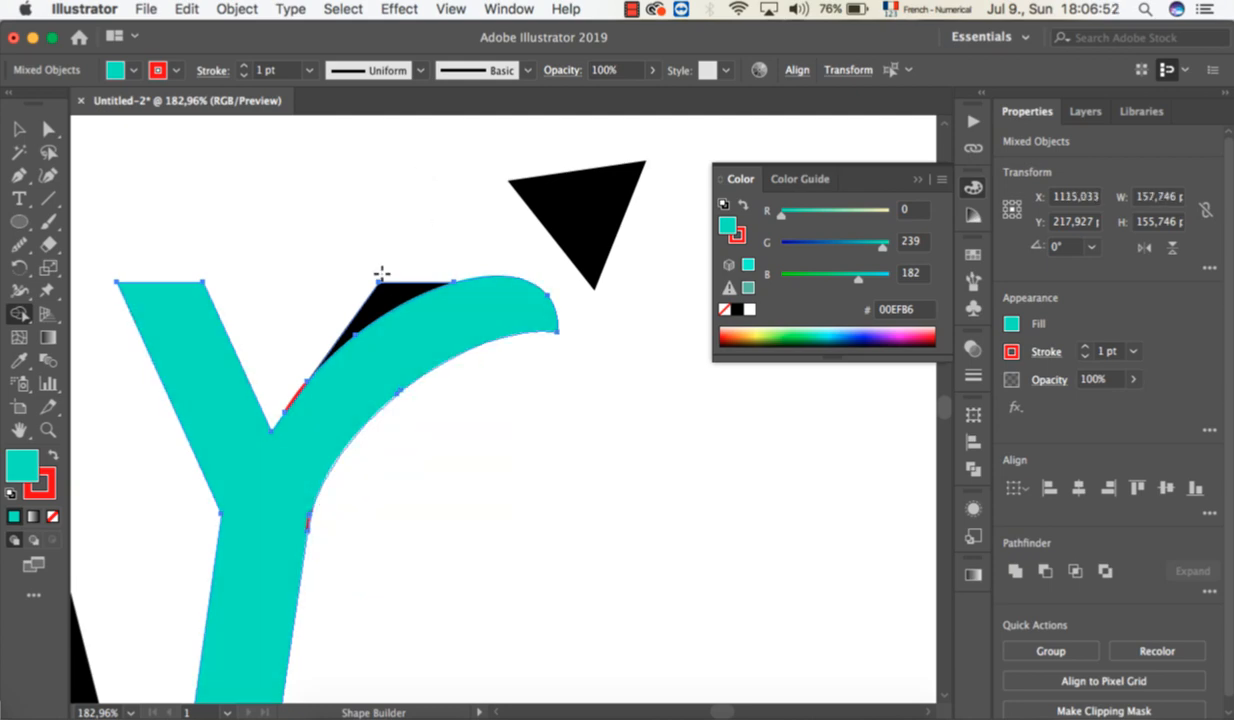
mouse_move(384, 265)
left_mouse_down()
mouse_move(362, 320)
mouse_move(303, 349)
mouse_move(295, 392)
left_mouse_up()
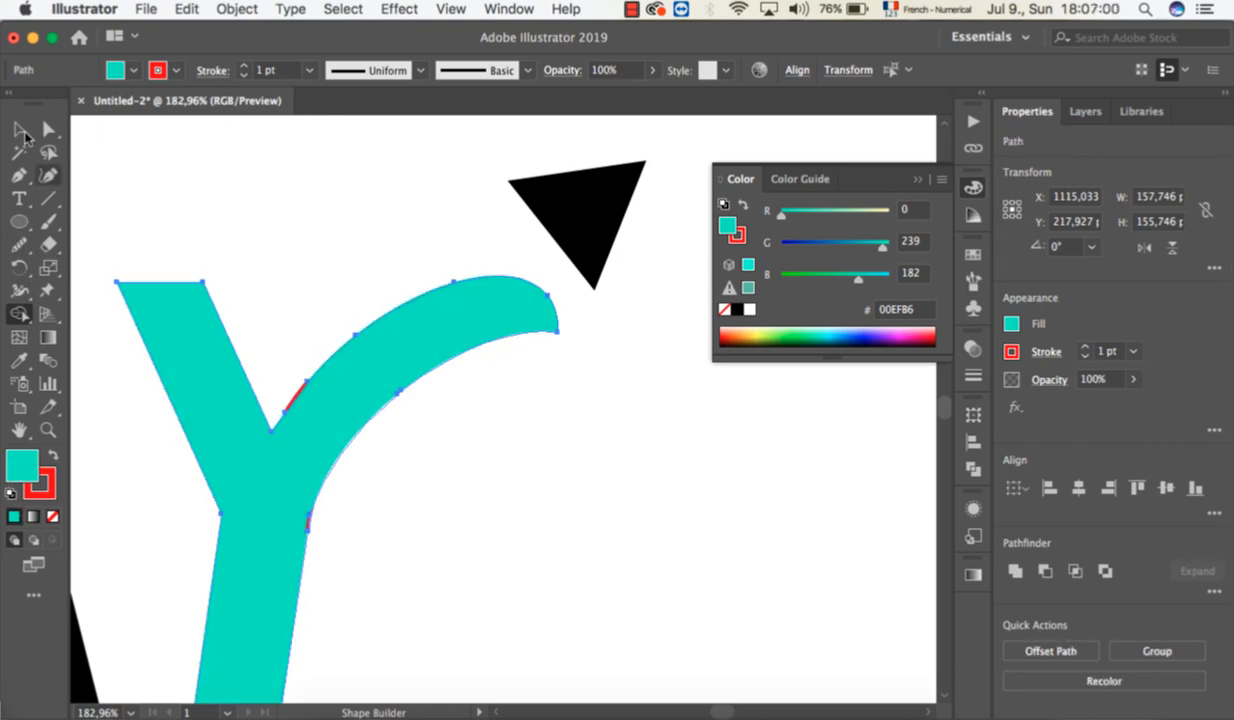
Fill the merged Y with black (000000).
left_click(19, 129)
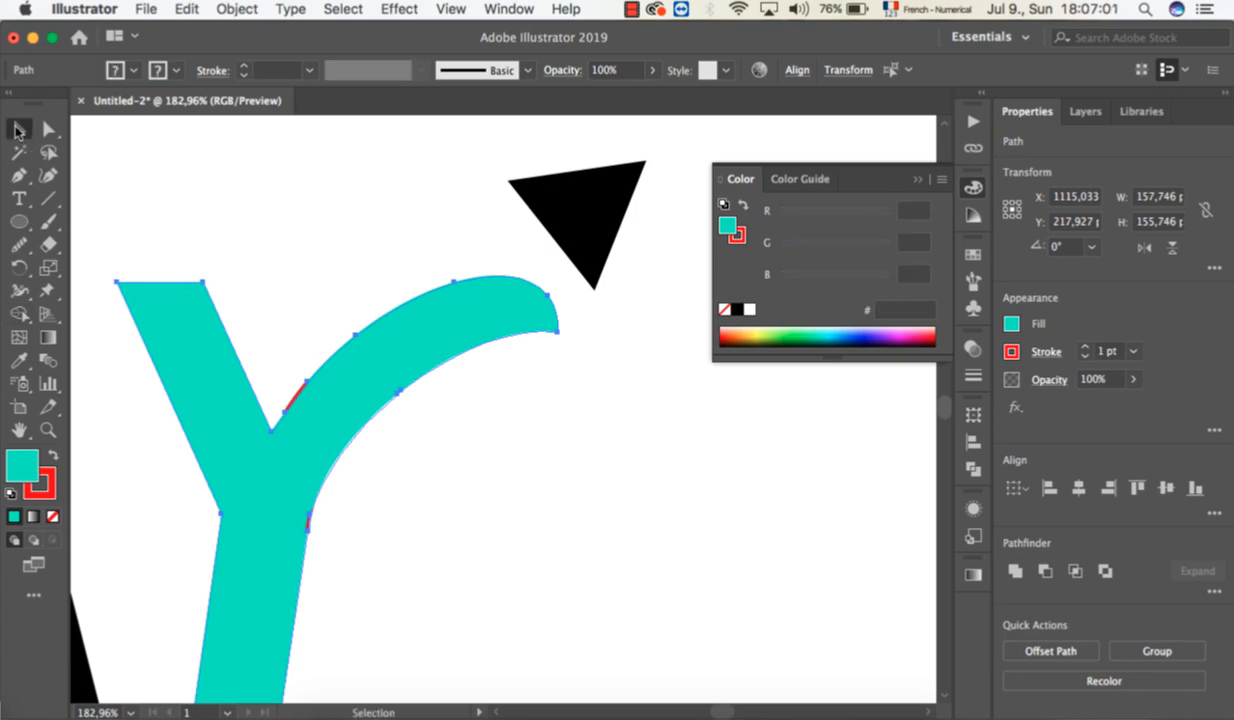
double_click(21, 474)
left_click(621, 541)
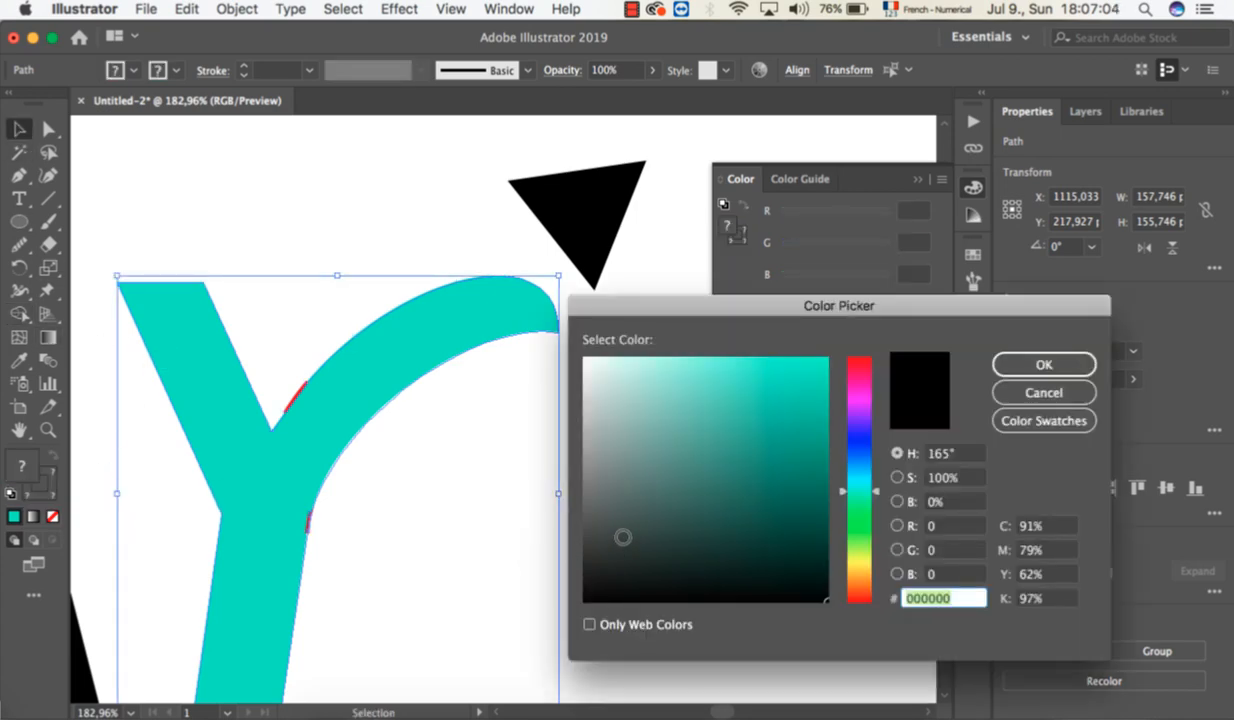
left_click_drag(576, 614, 570, 619)
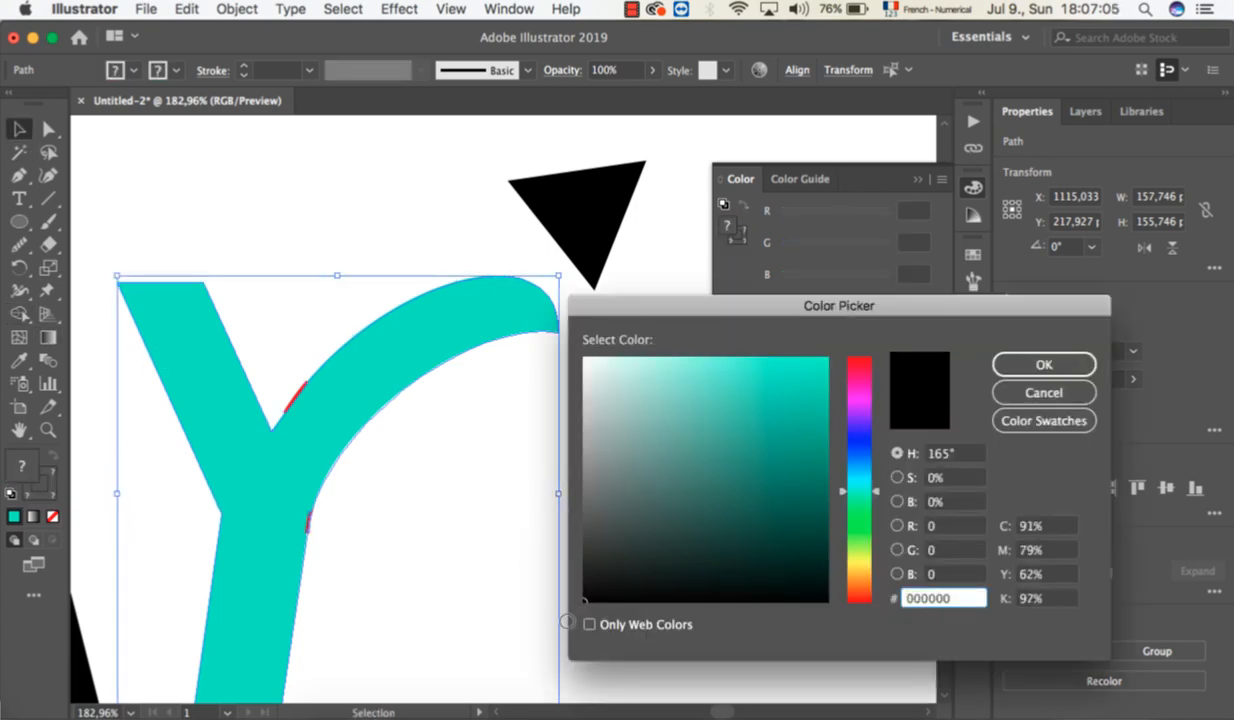
left_click(1044, 364)
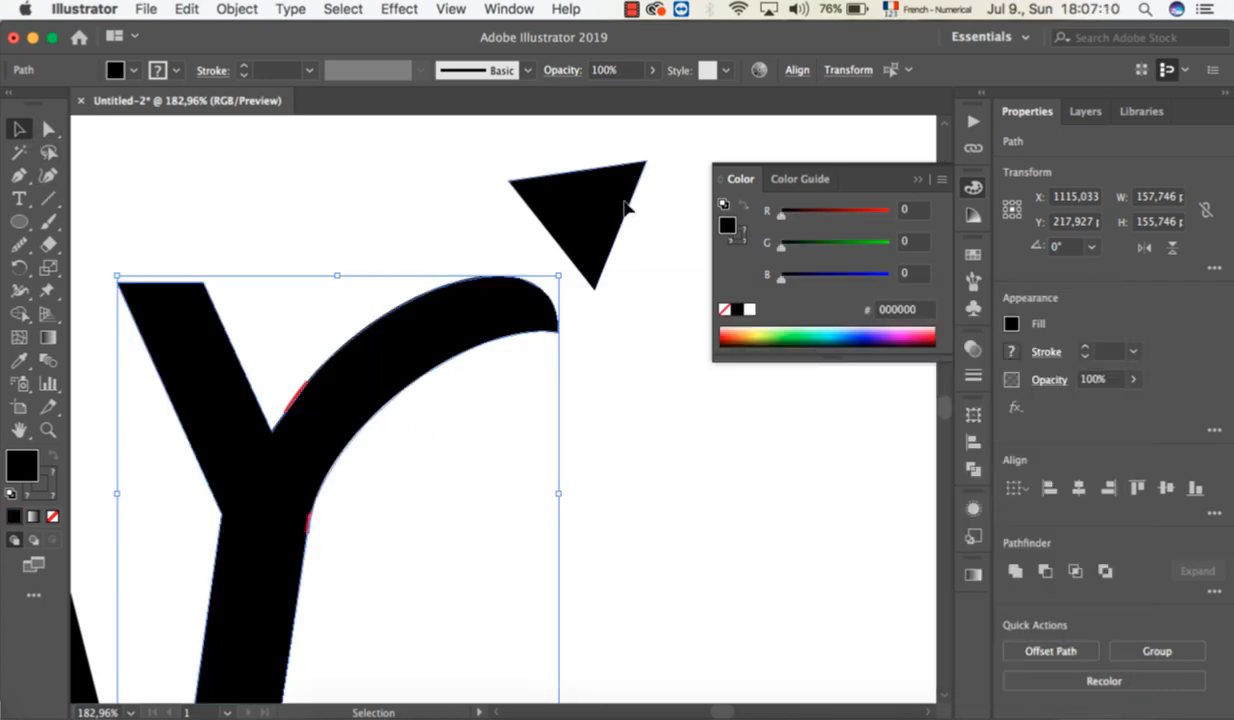
Move the loose triangle onto the end of the Y's curved arm and rotate it to point along the curve as an arrowhead.
left_click(590, 213)
left_click_drag(585, 203, 557, 290)
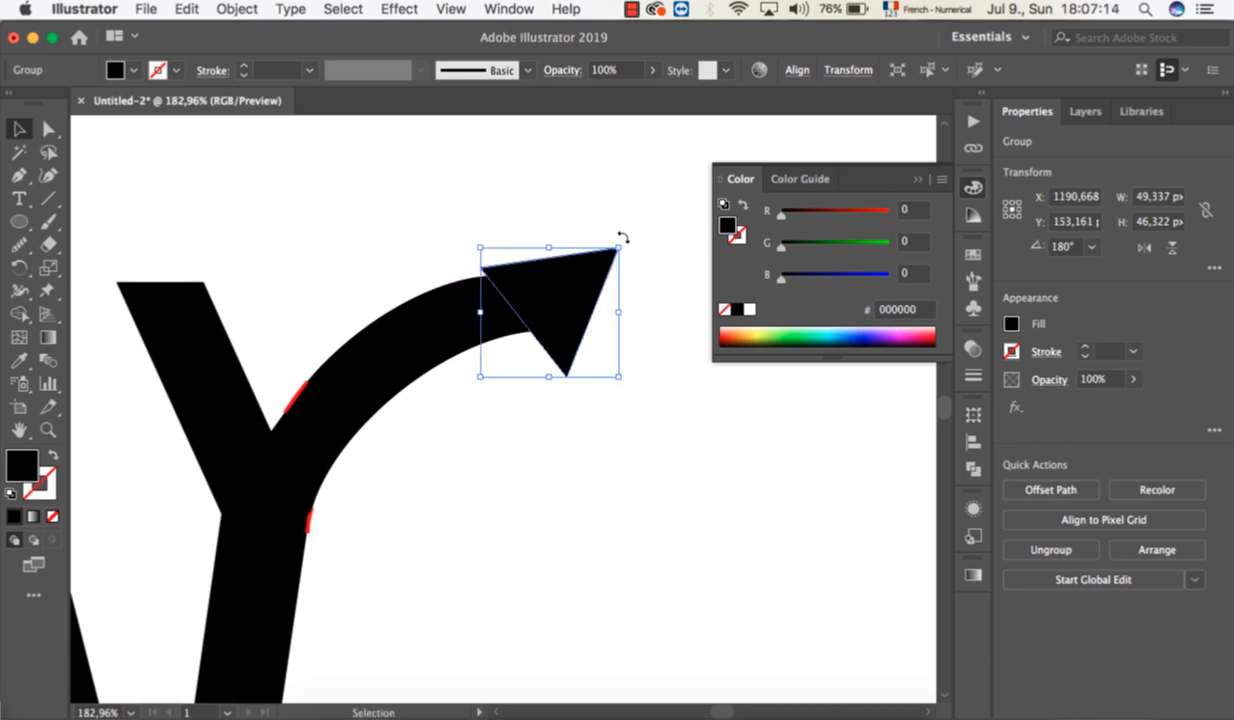
left_click_drag(629, 241, 645, 285)
left_click_drag(561, 300, 533, 310)
left_click(596, 418)
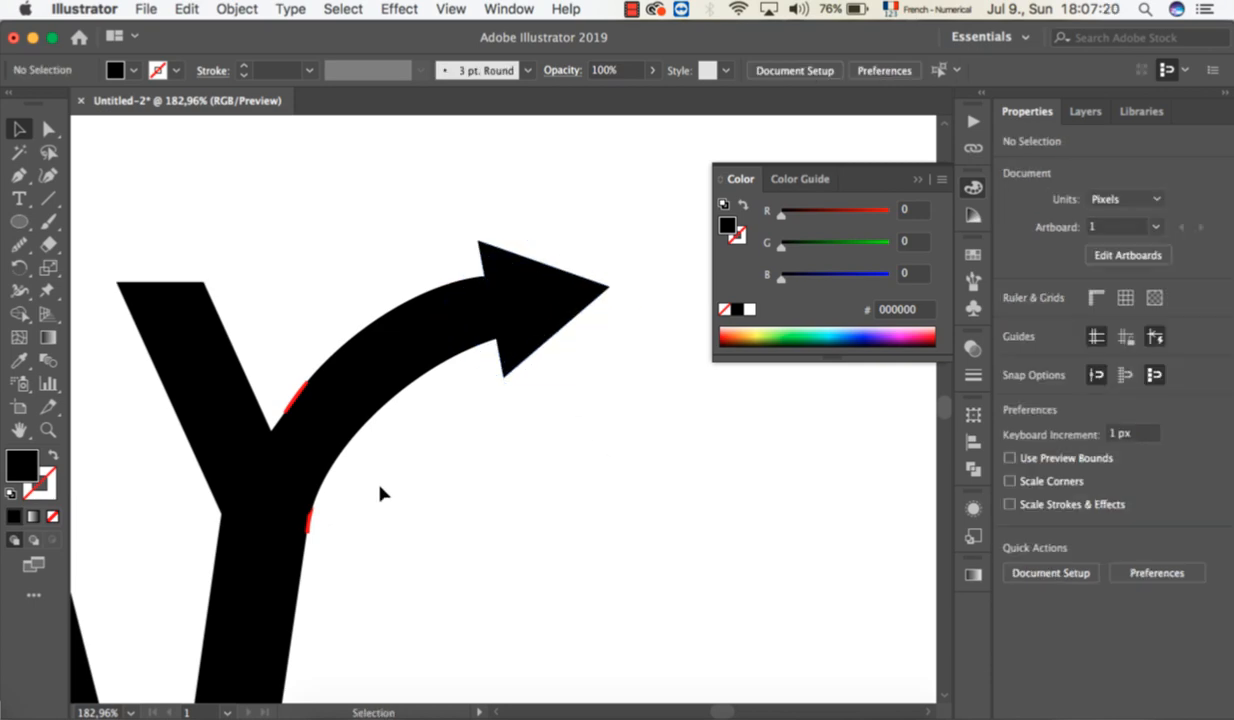
Delete the two leftover red slivers along the edges of the Y's arm and close the floating color controls.
left_click(307, 523)
key("Delete")
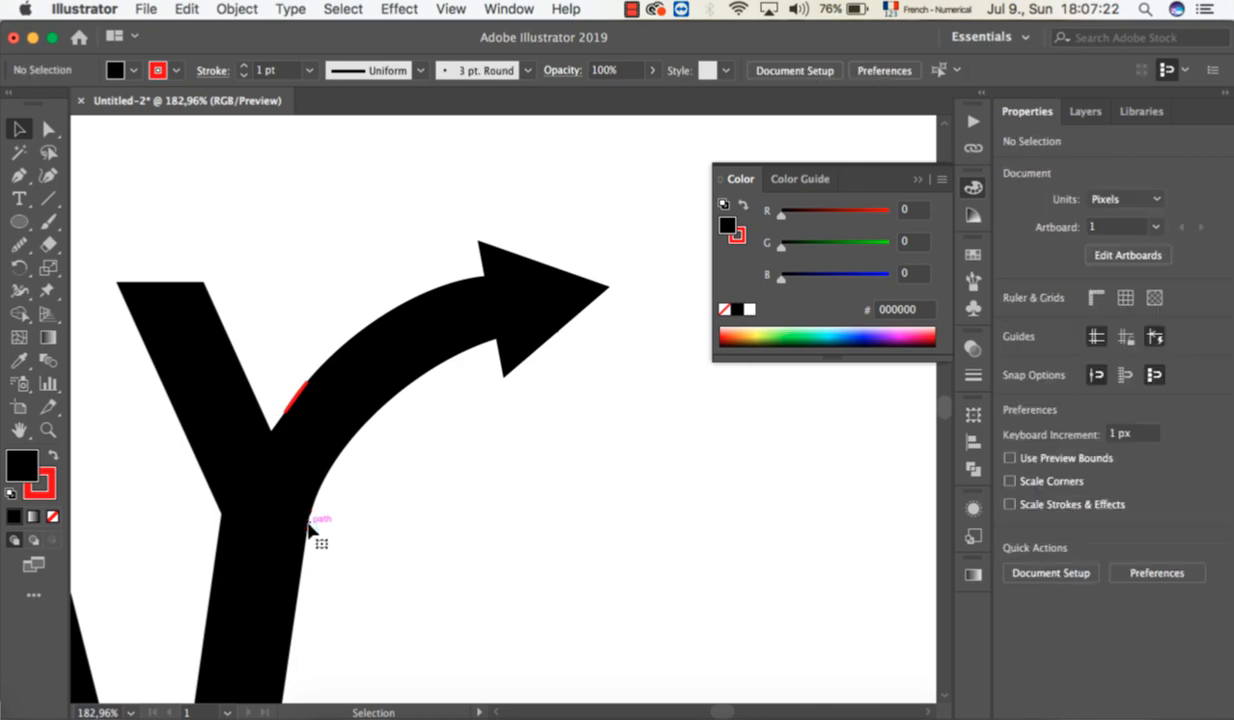
left_click(291, 410)
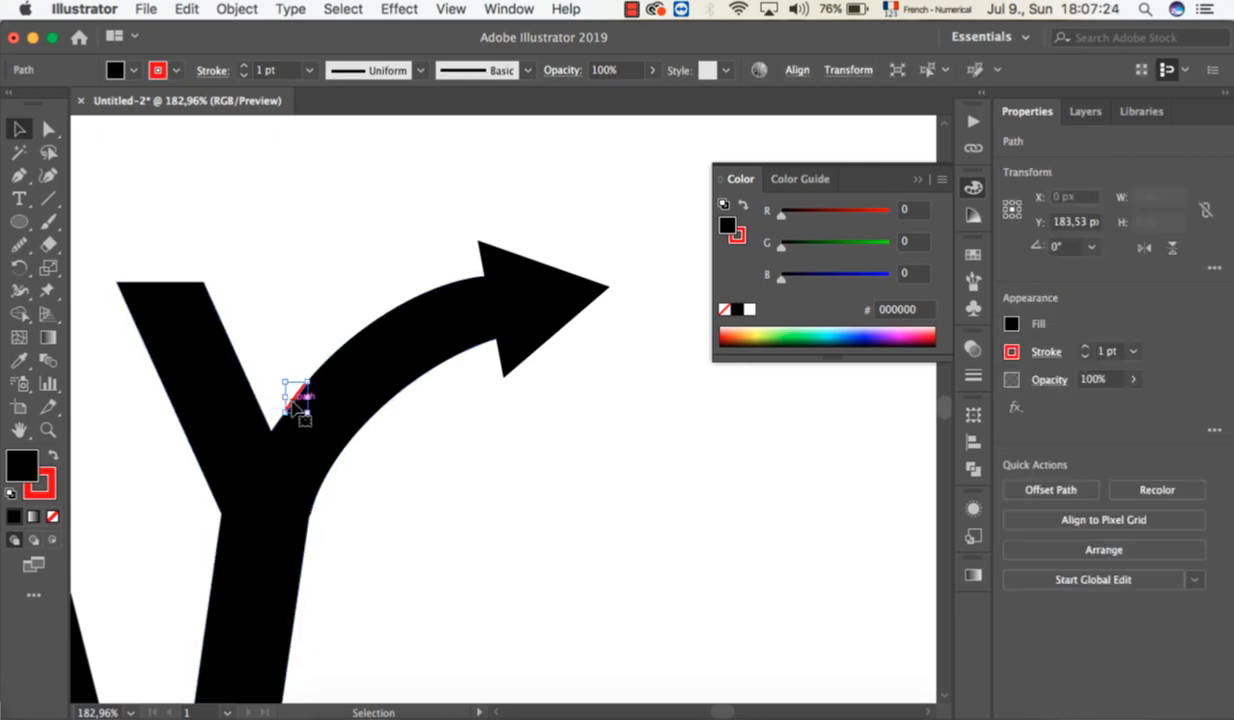
key("Delete")
scroll(388, 420, "down", 5)
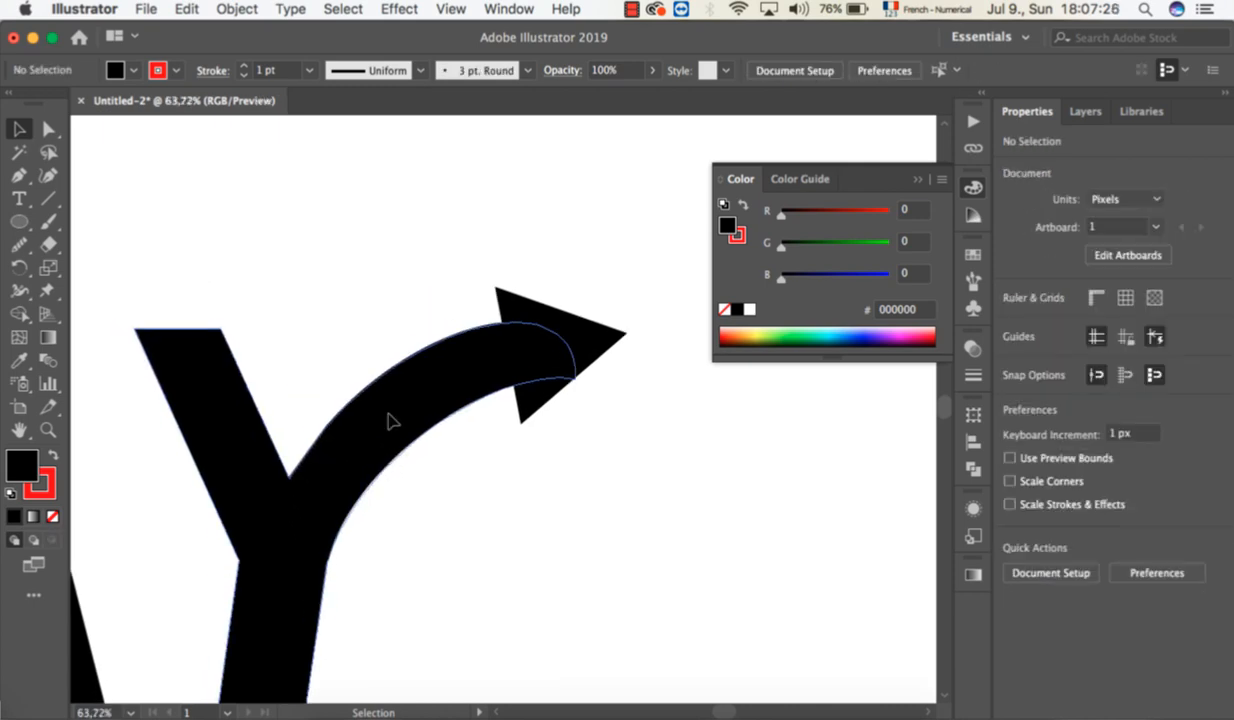
scroll(345, 548, "left", 5)
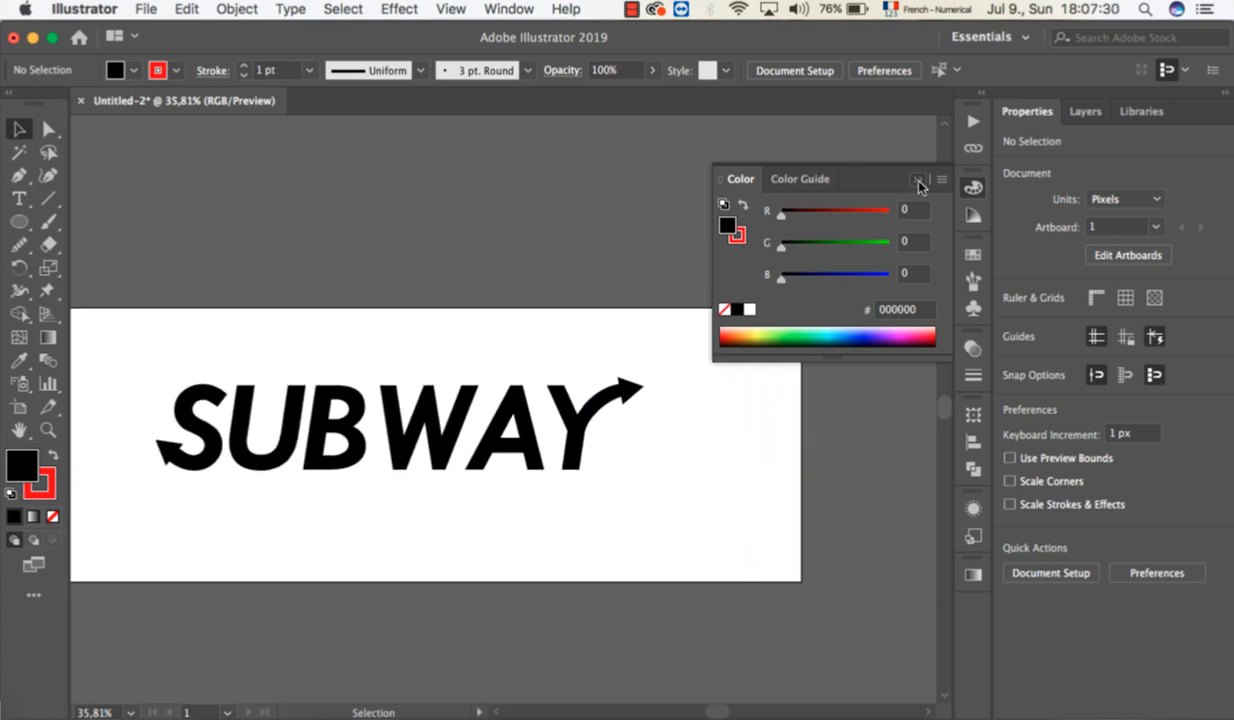
left_click(520, 338)
scroll(504, 474, "left", 2)
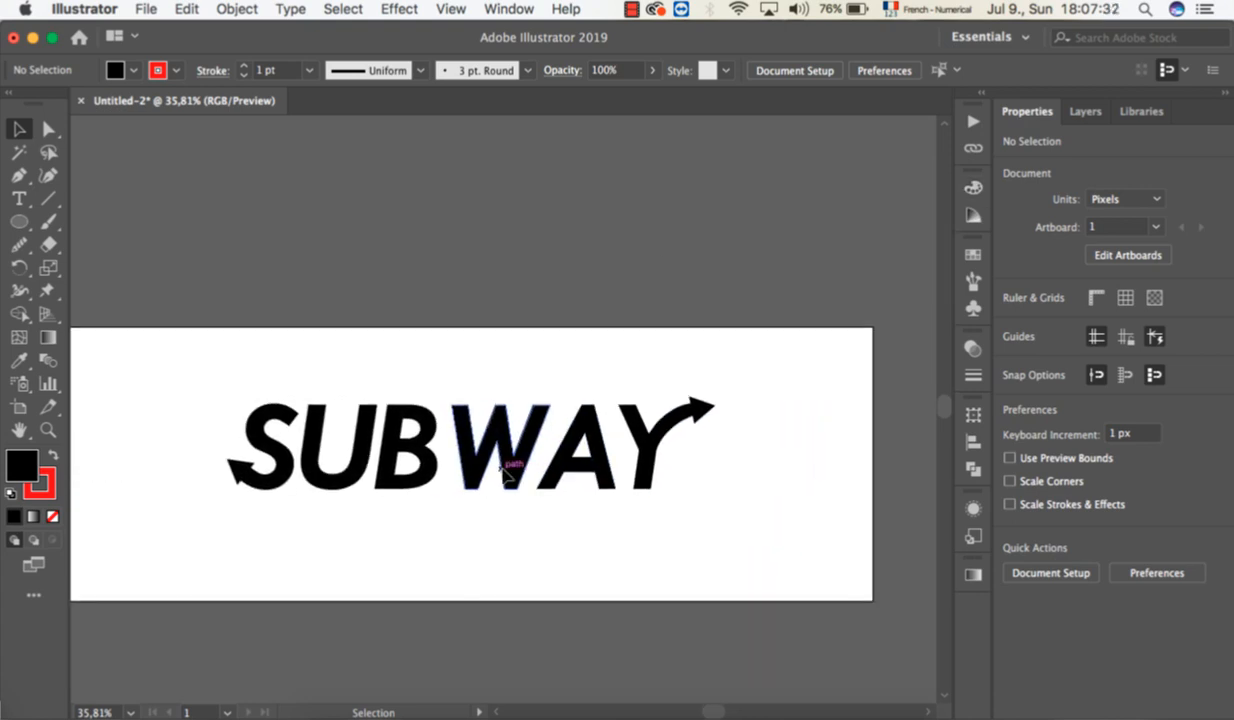
Merge the Y and its arrowhead into one shape with Shape Builder.
scroll(503, 474, "up", 1)
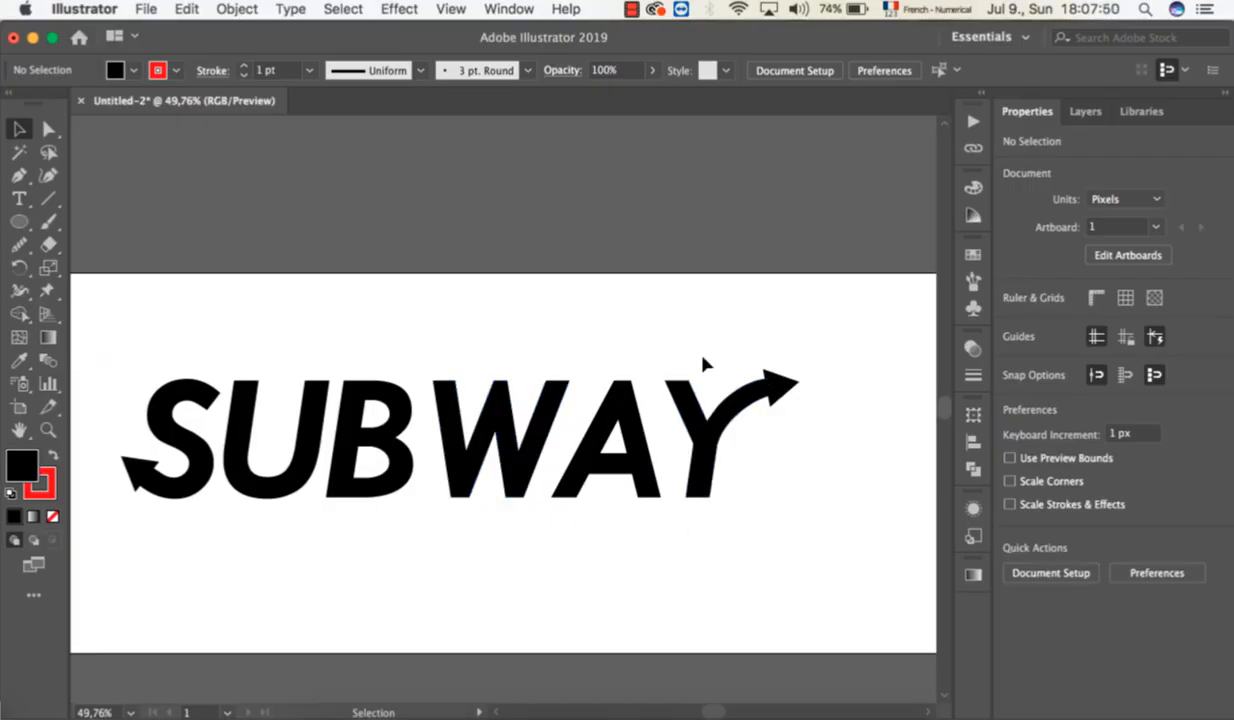
scroll(762, 377, "up", 4)
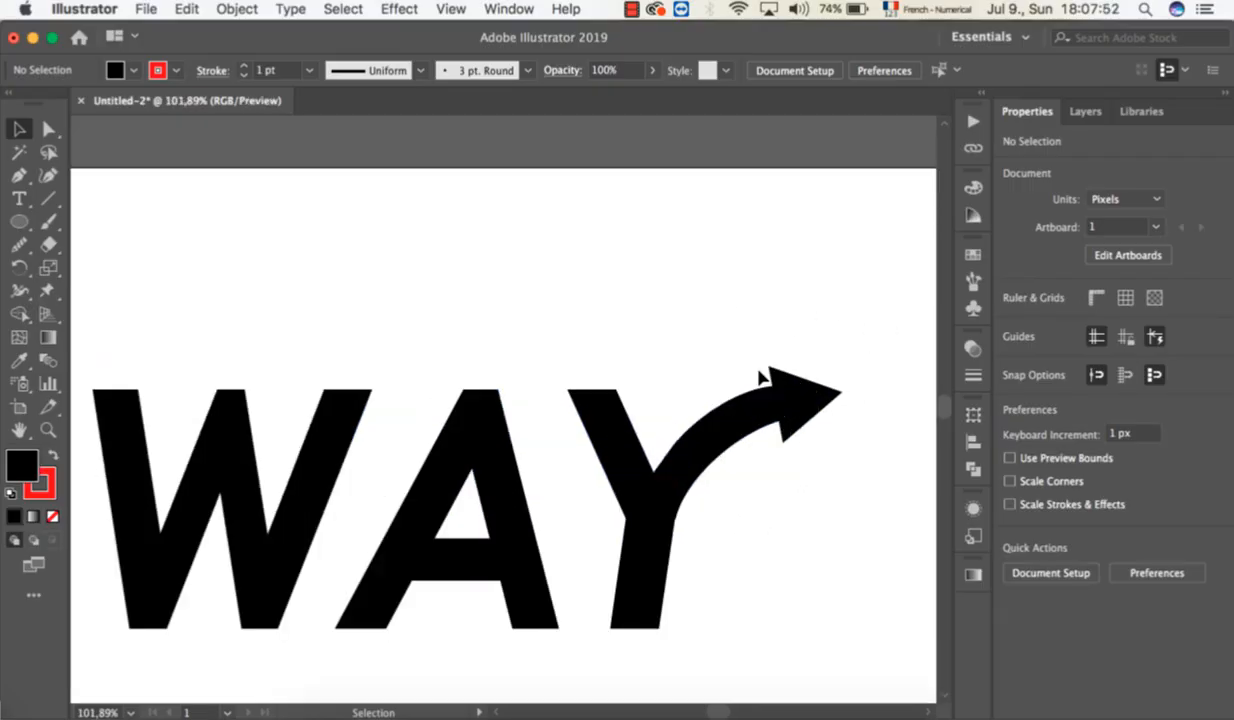
scroll(757, 377, "up", 3)
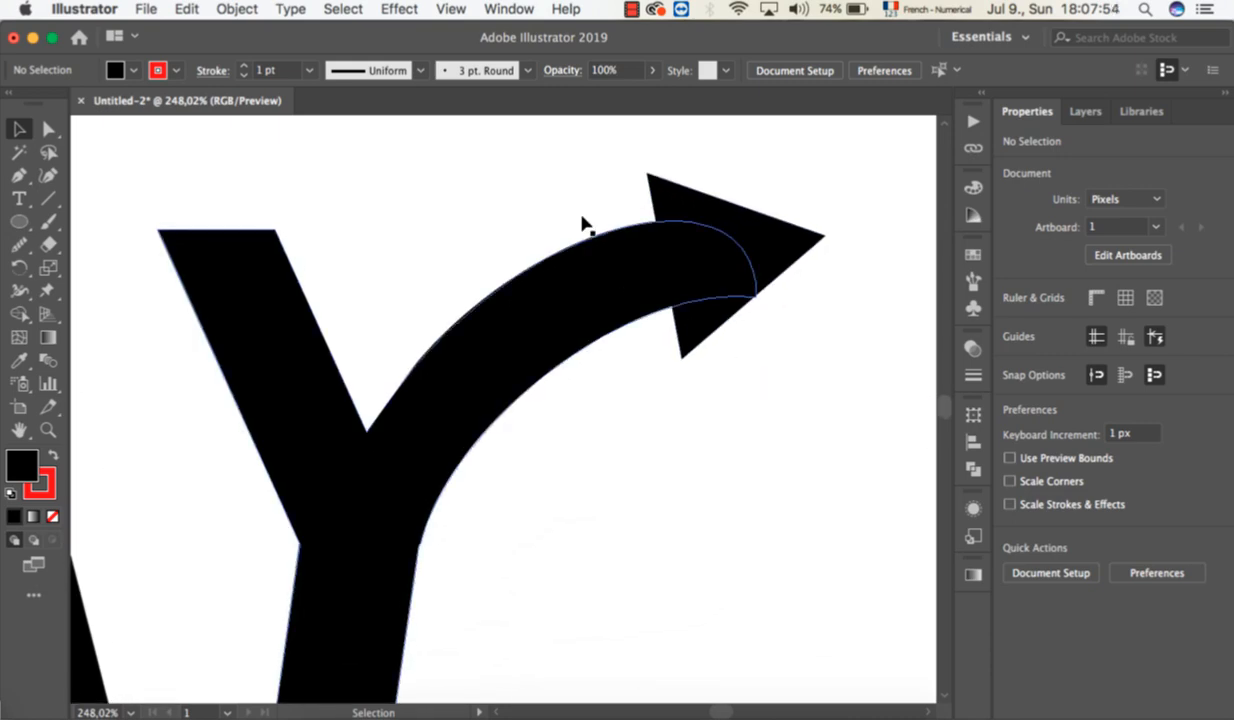
left_click_drag(545, 184, 790, 350)
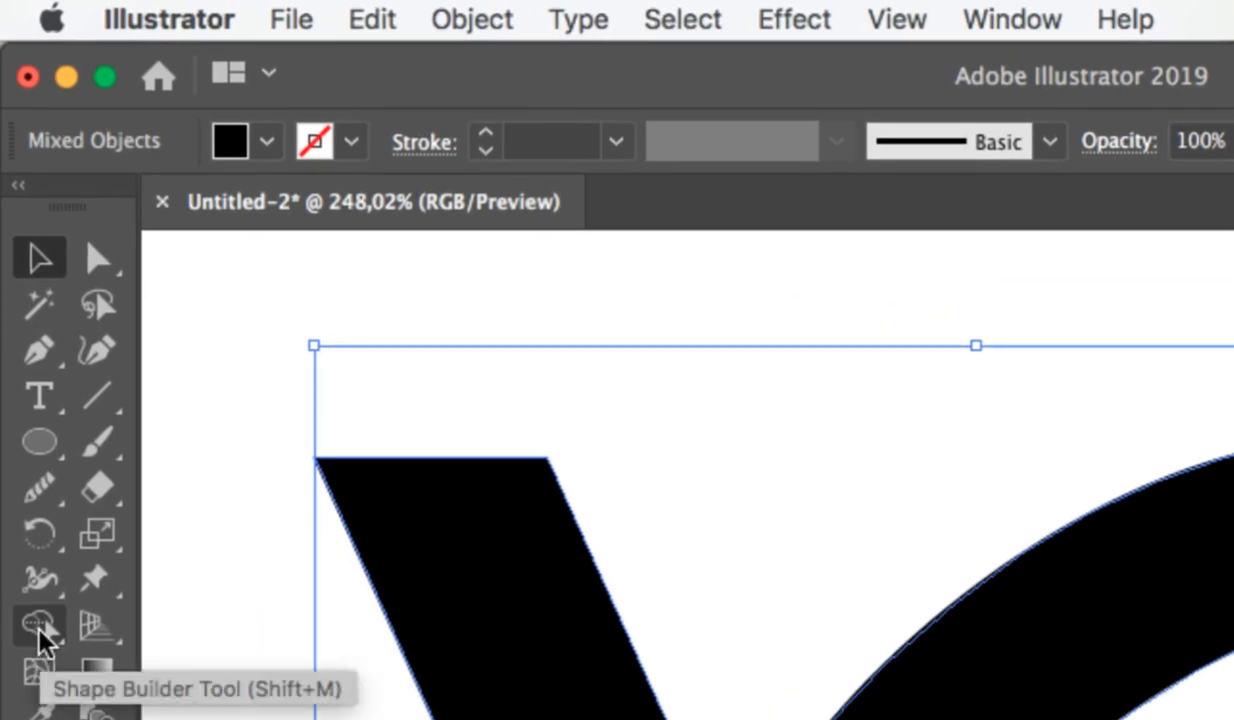
left_click(38, 628)
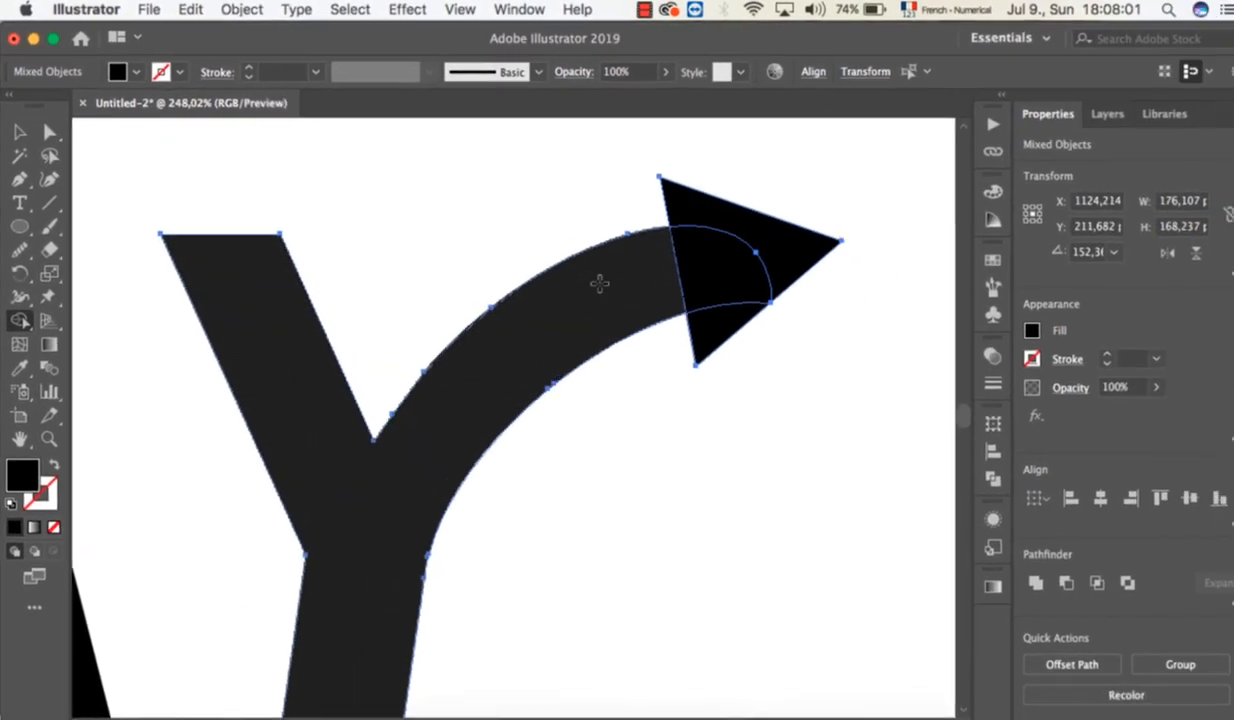
left_click_drag(1175, 548, 1233, 516)
mouse_move(679, 258)
left_mouse_down()
mouse_move(700, 240)
mouse_move(697, 208)
mouse_move(730, 262)
mouse_move(703, 318)
left_mouse_up()
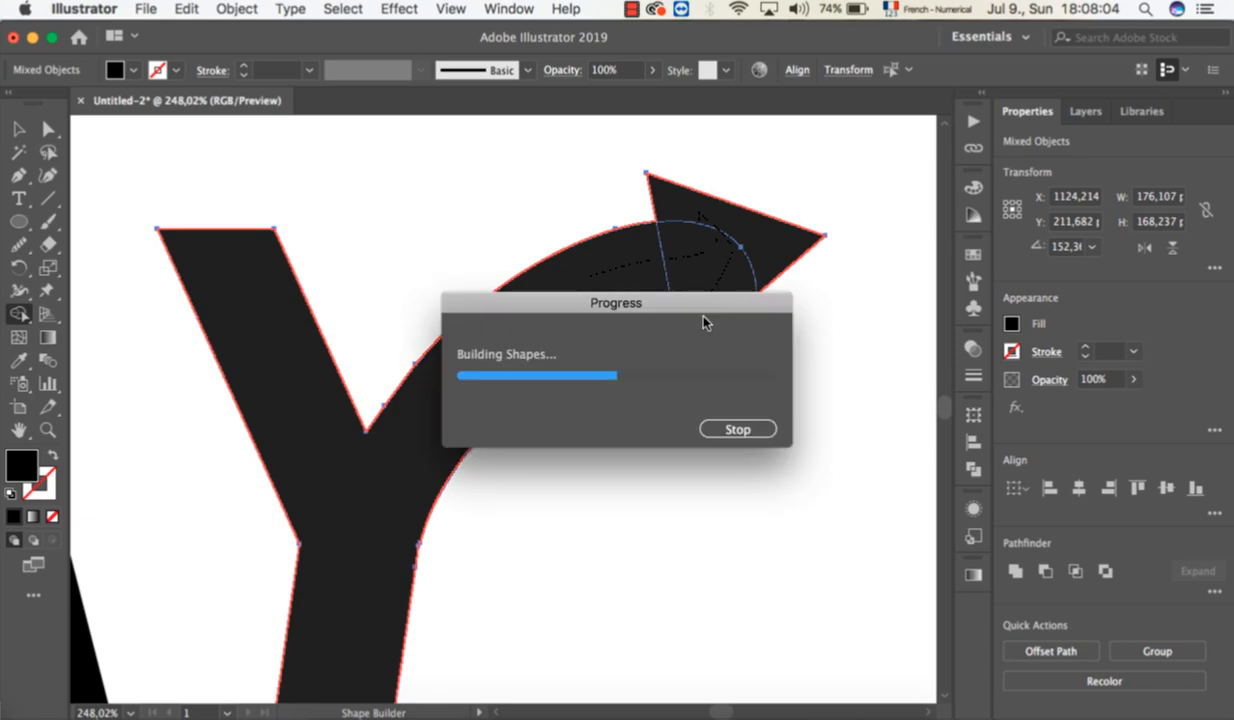
Merge the S, its arrowhead and the small connecting piece into one shape with Shape Builder, and deselect it.
scroll(577, 414, "down", 3)
scroll(577, 414, "down", 3)
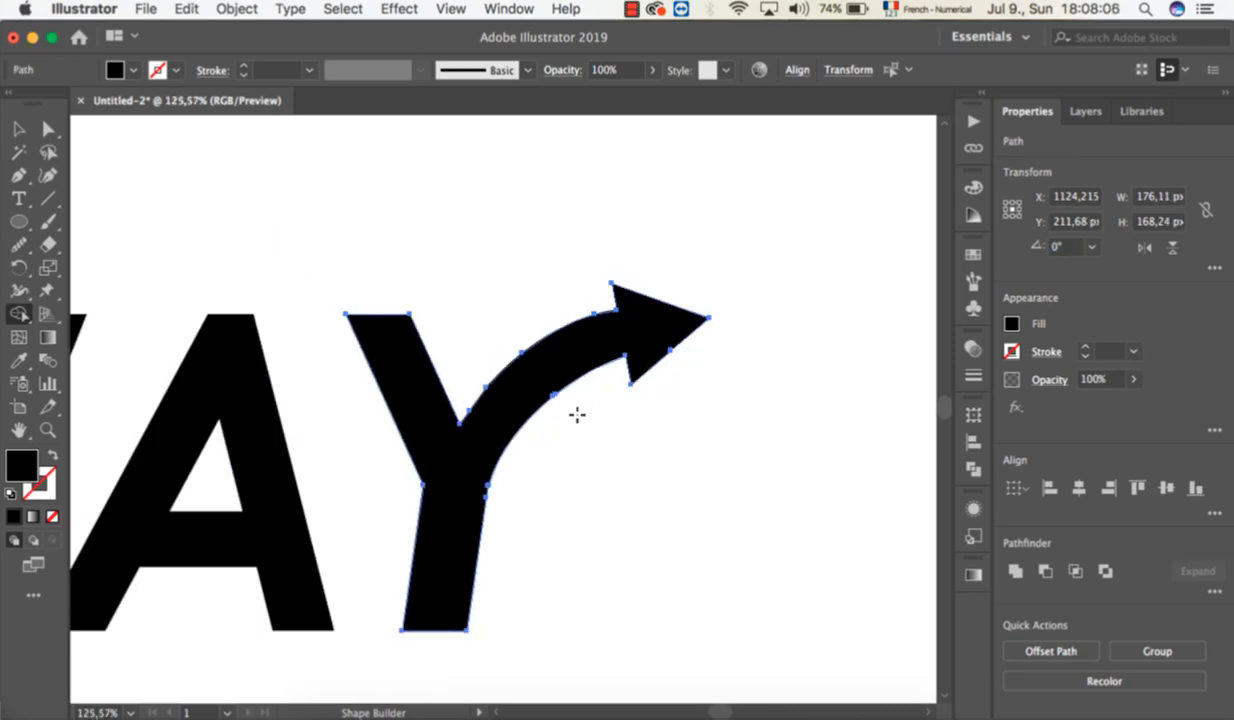
scroll(577, 414, "left", 5)
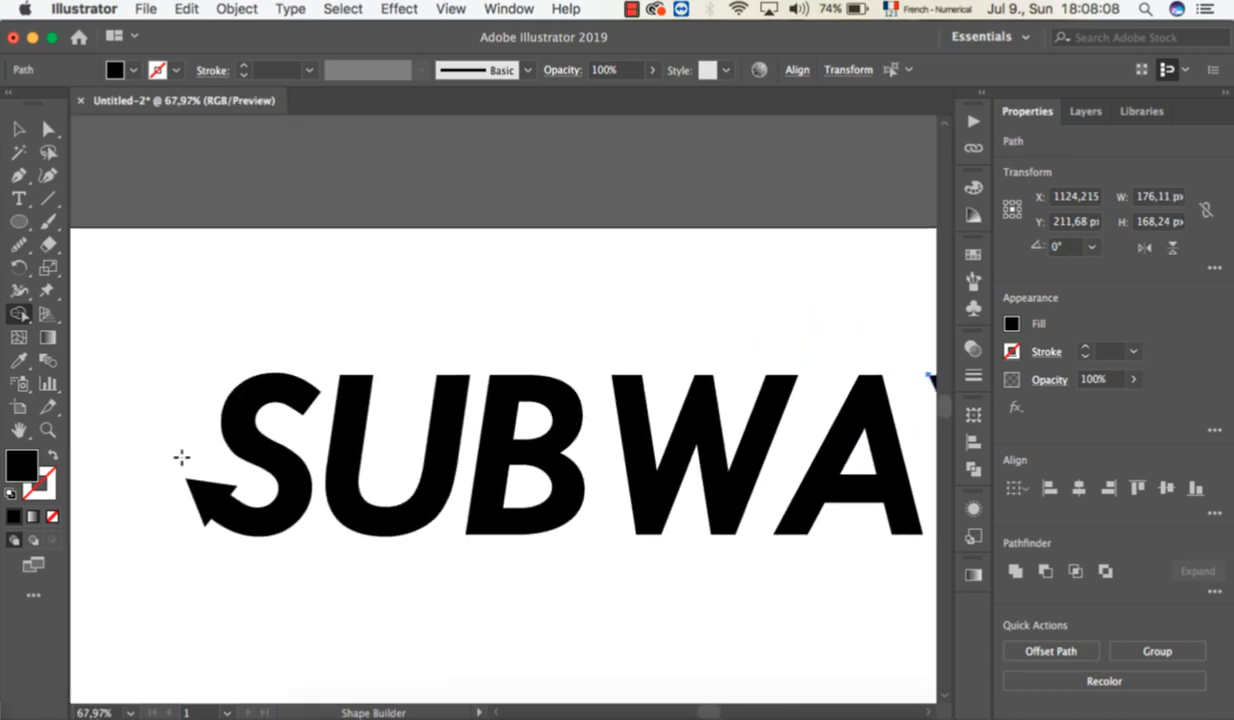
scroll(182, 455, "up", 4)
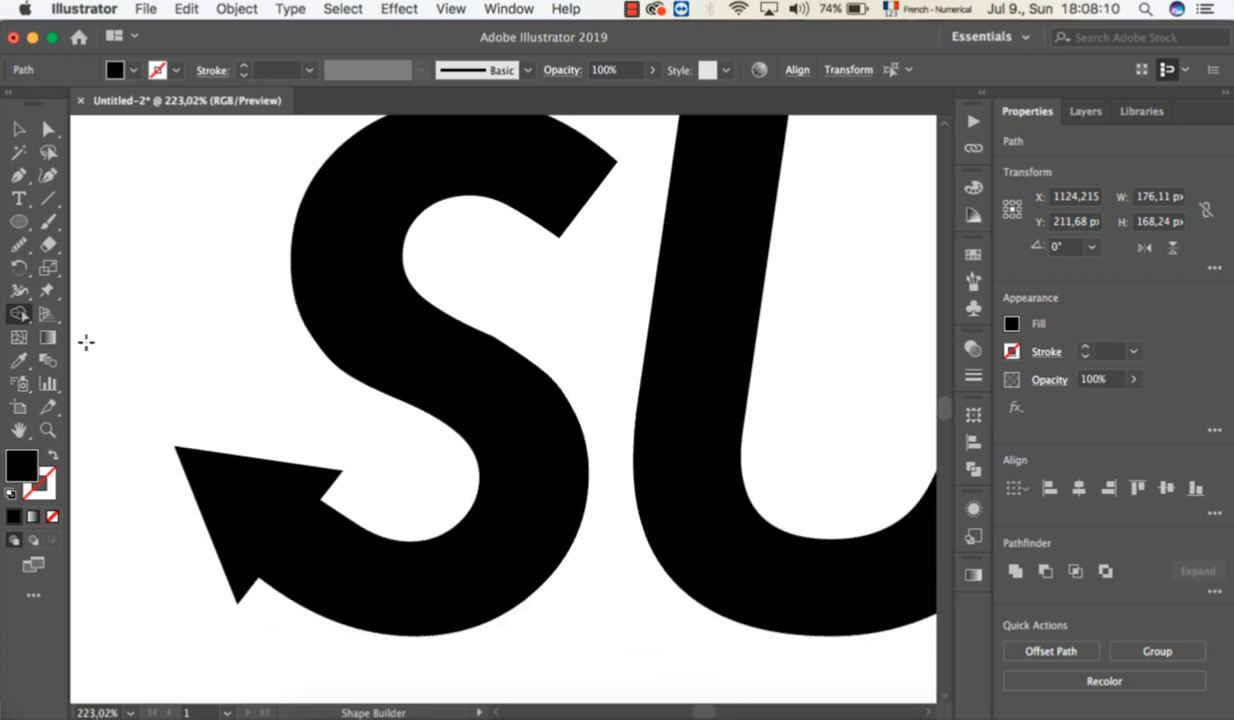
left_click(18, 127)
left_click_drag(152, 212, 490, 632)
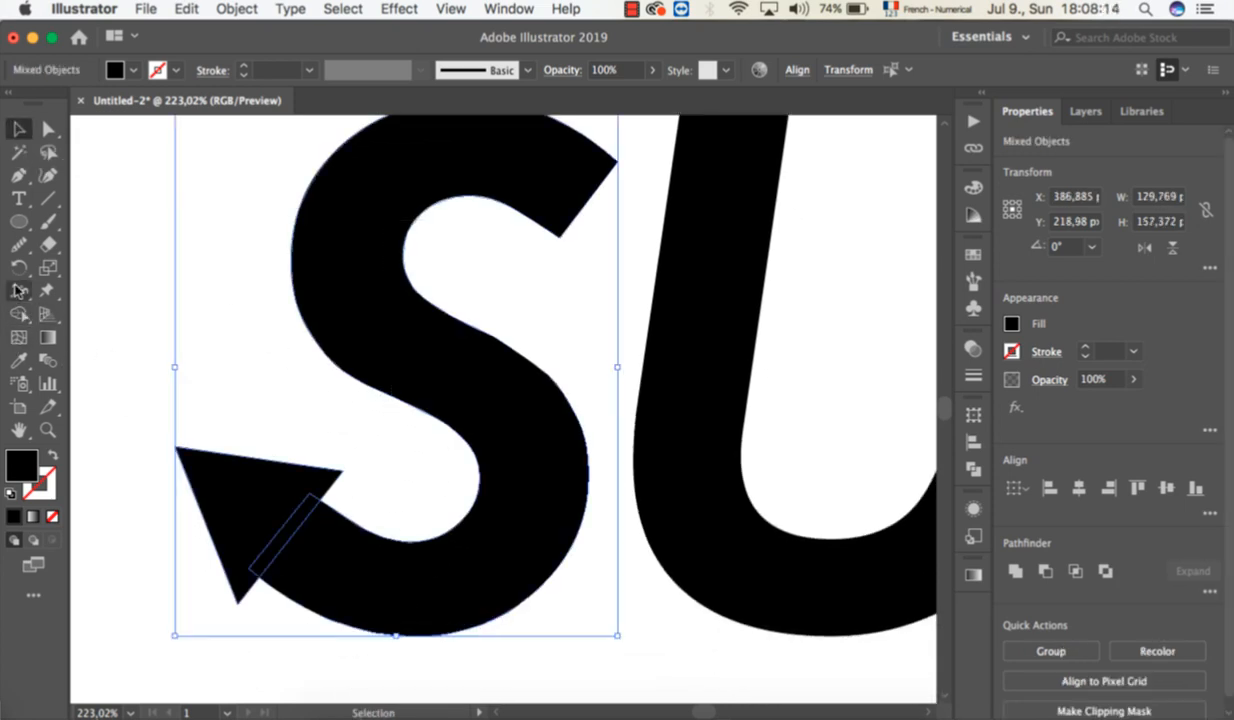
left_click(18, 313)
left_click_drag(305, 566, 245, 509)
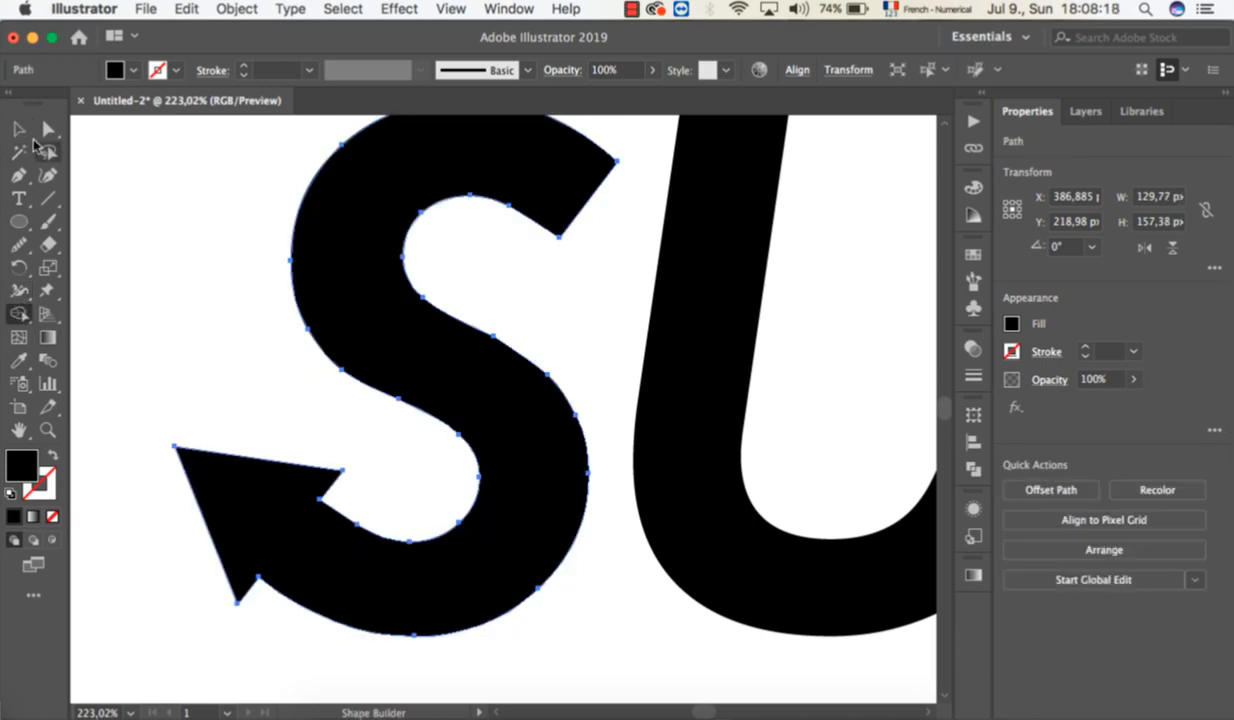
left_click(18, 129)
key("super+0")
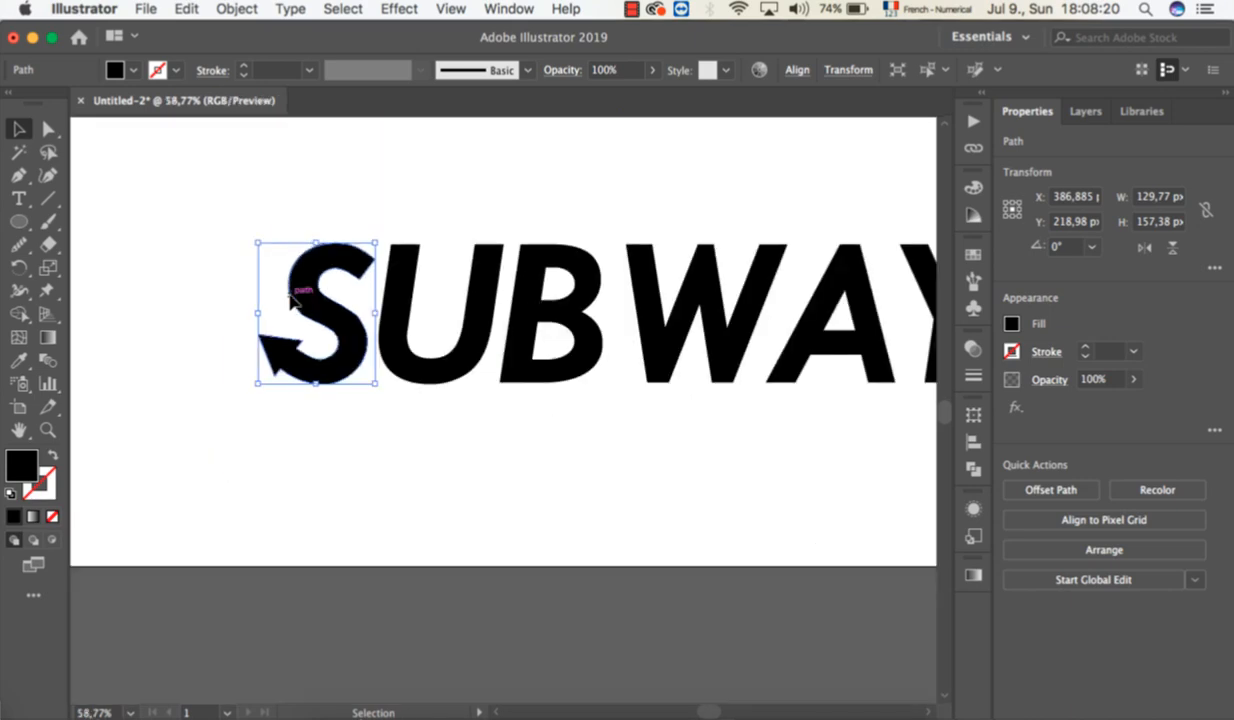
left_click(441, 277)
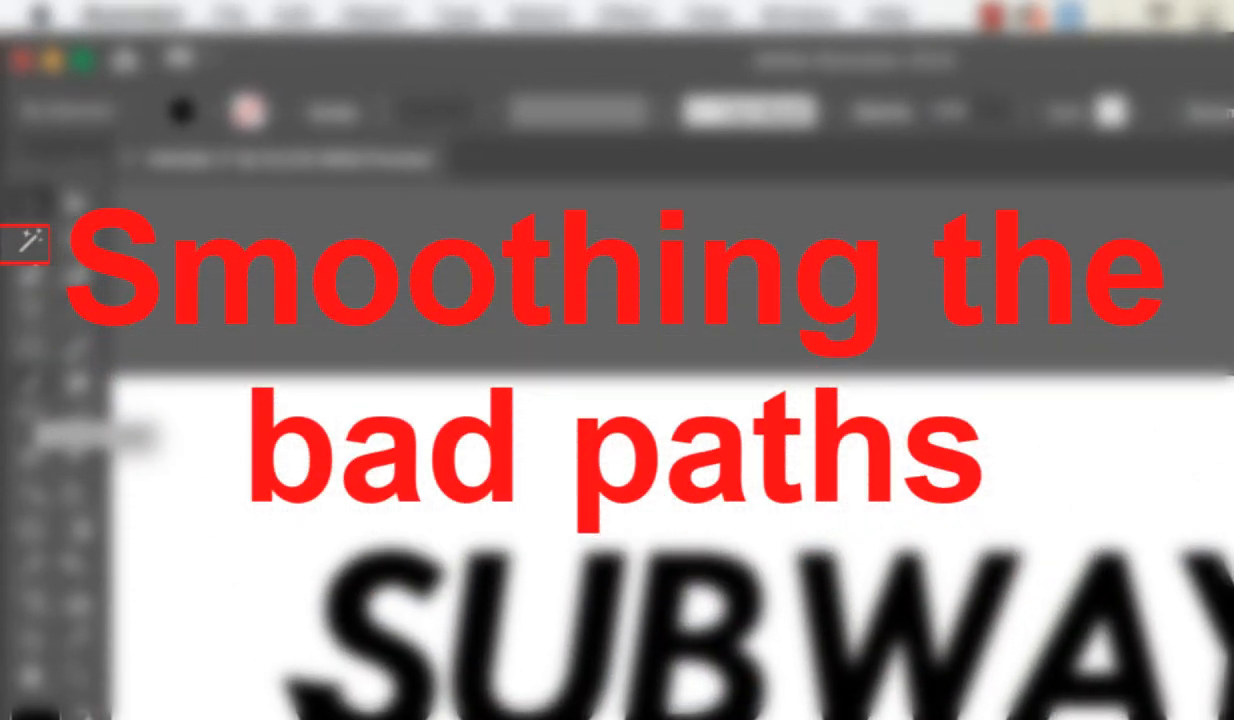
Redraw the inner corner where the underside of the Y's arm meets the arrowhead as a rounded curve with the Pencil tool.
left_click(20, 245)
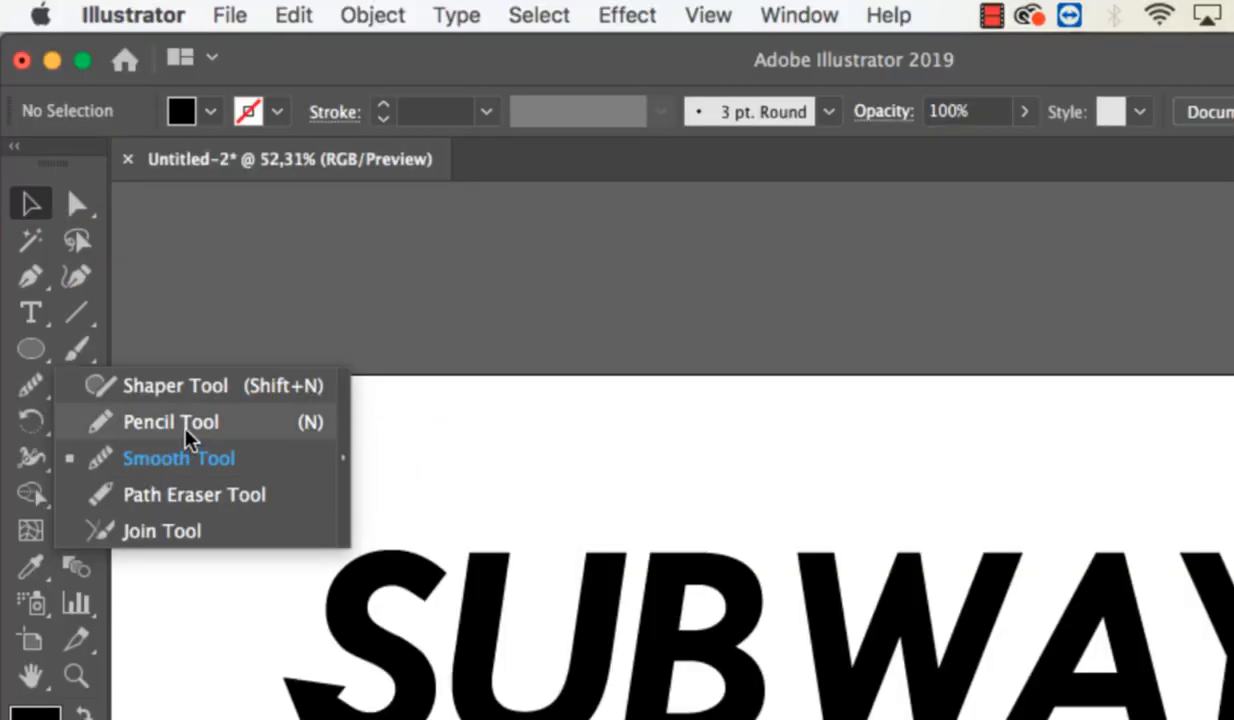
left_click(187, 440)
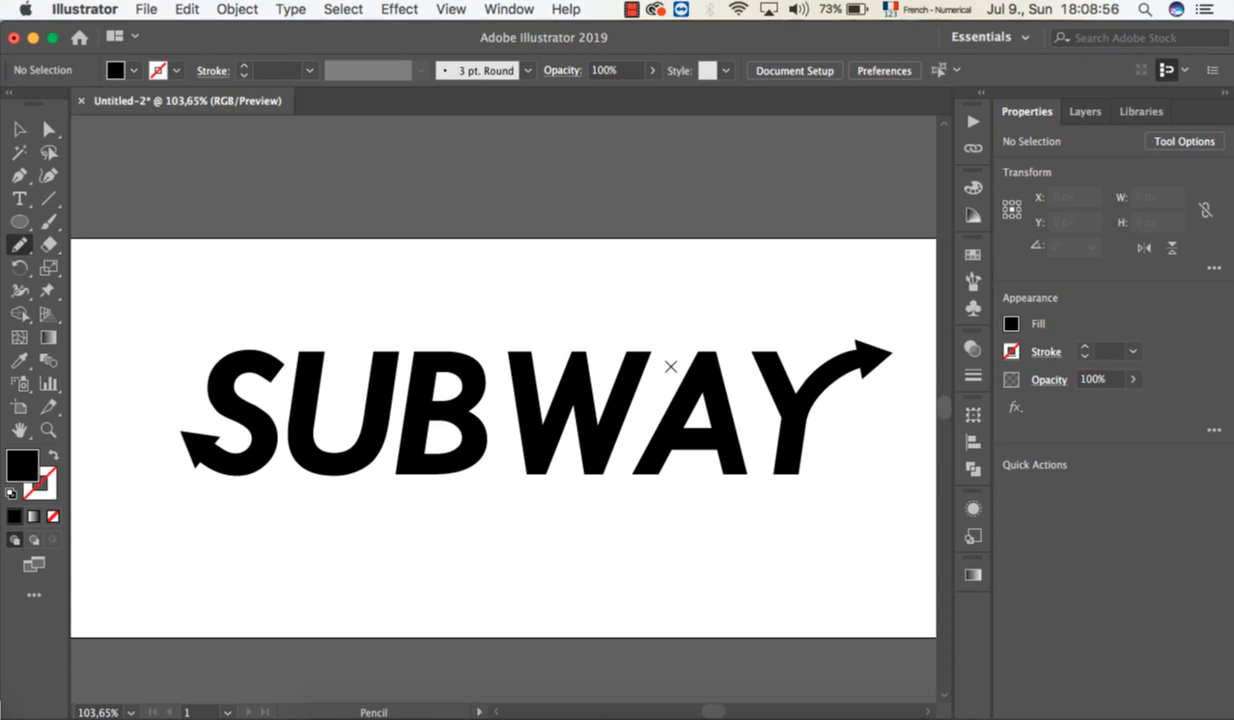
scroll(670, 366, "up", 3)
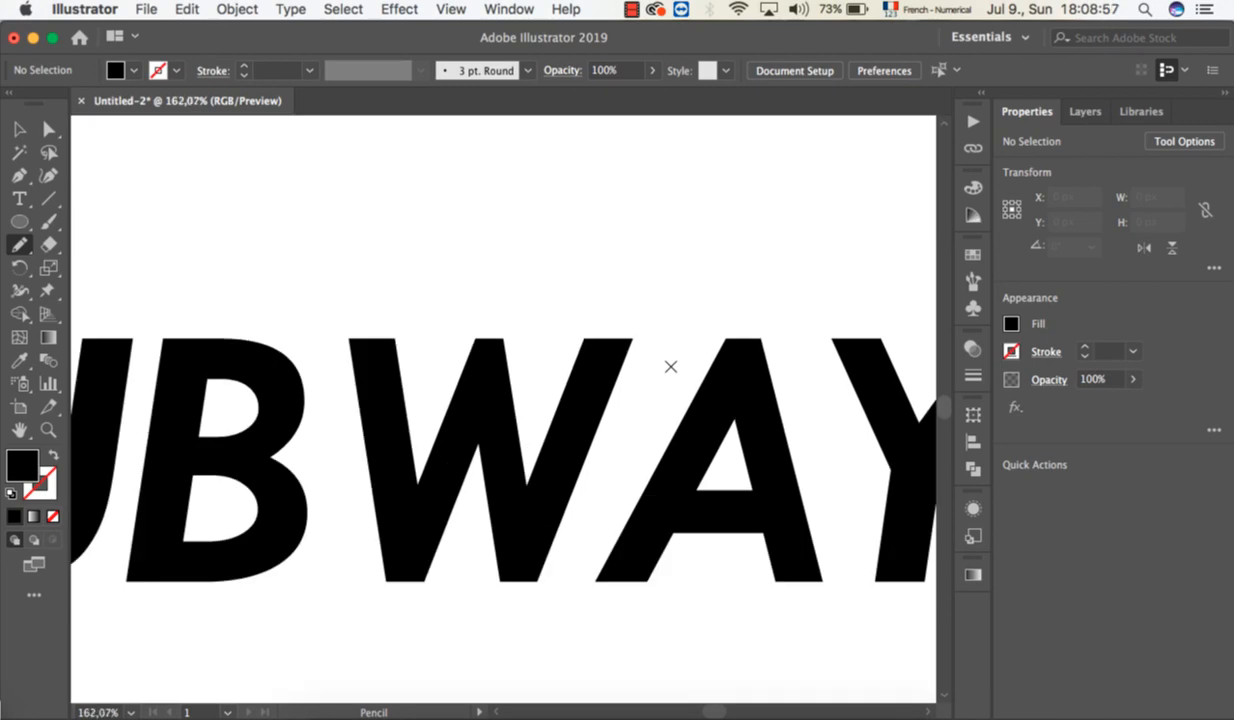
scroll(670, 366, "right", 10)
scroll(670, 366, "up", 5)
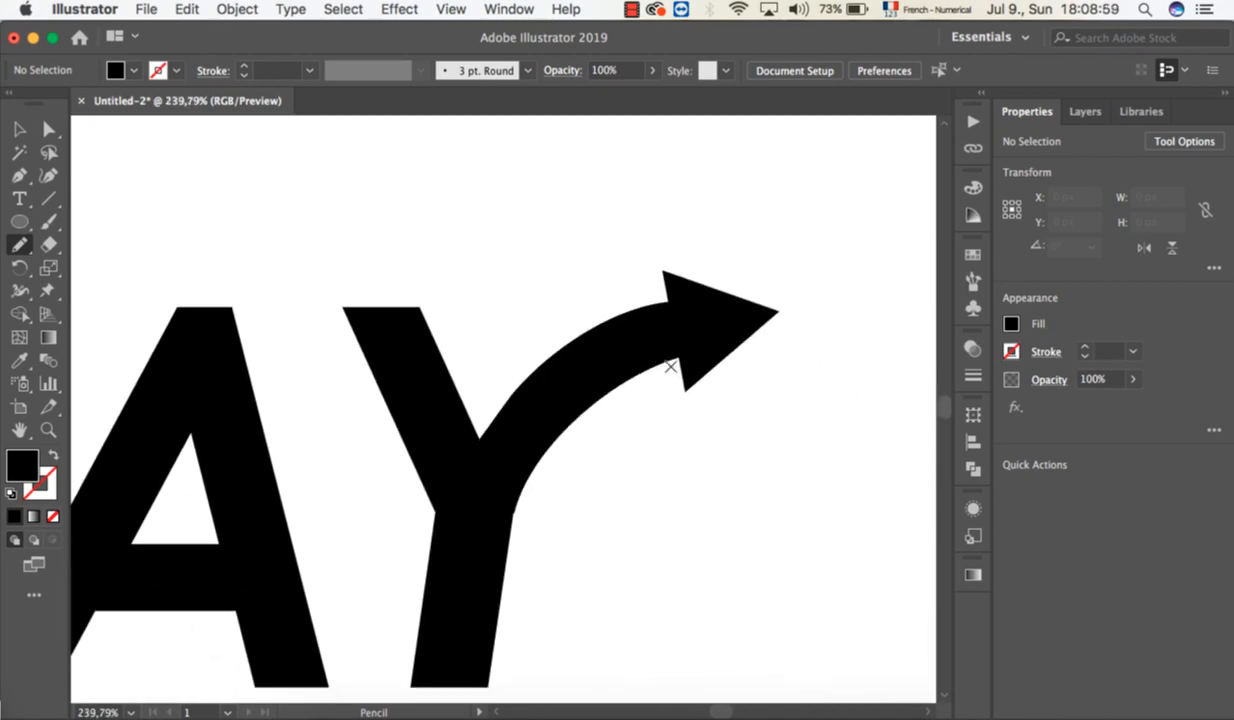
scroll(670, 366, "up", 1)
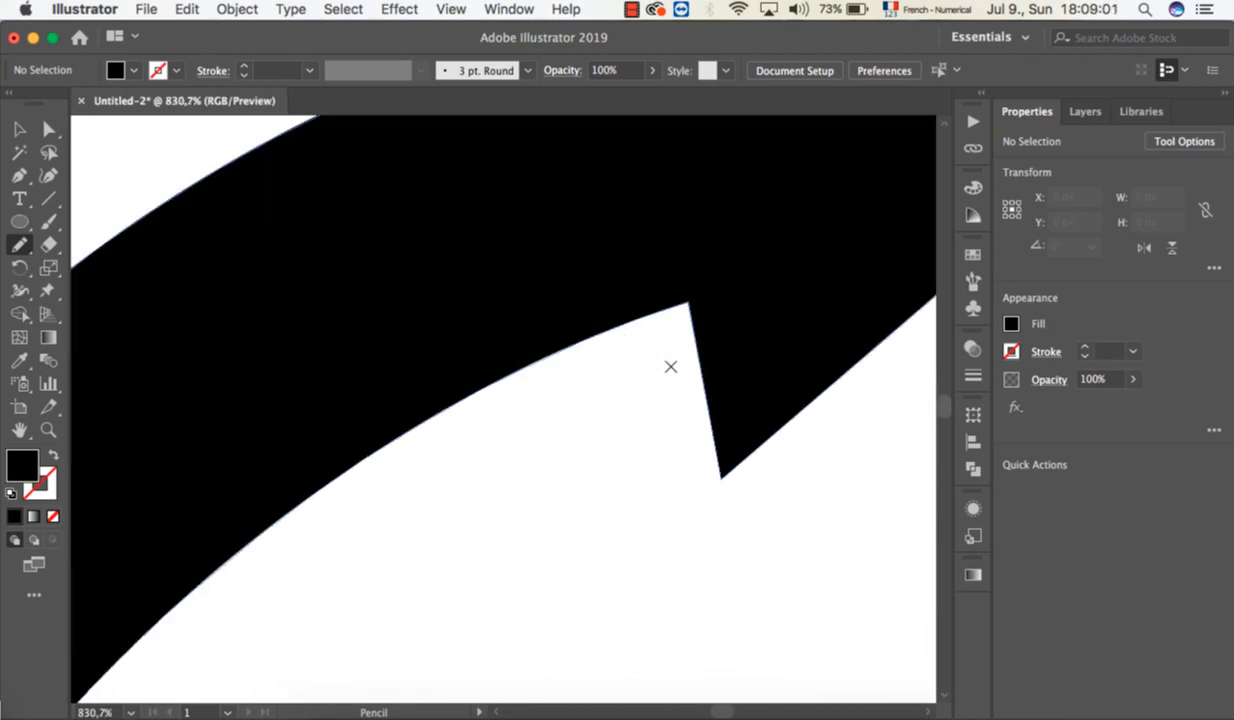
scroll(670, 366, "up", 5)
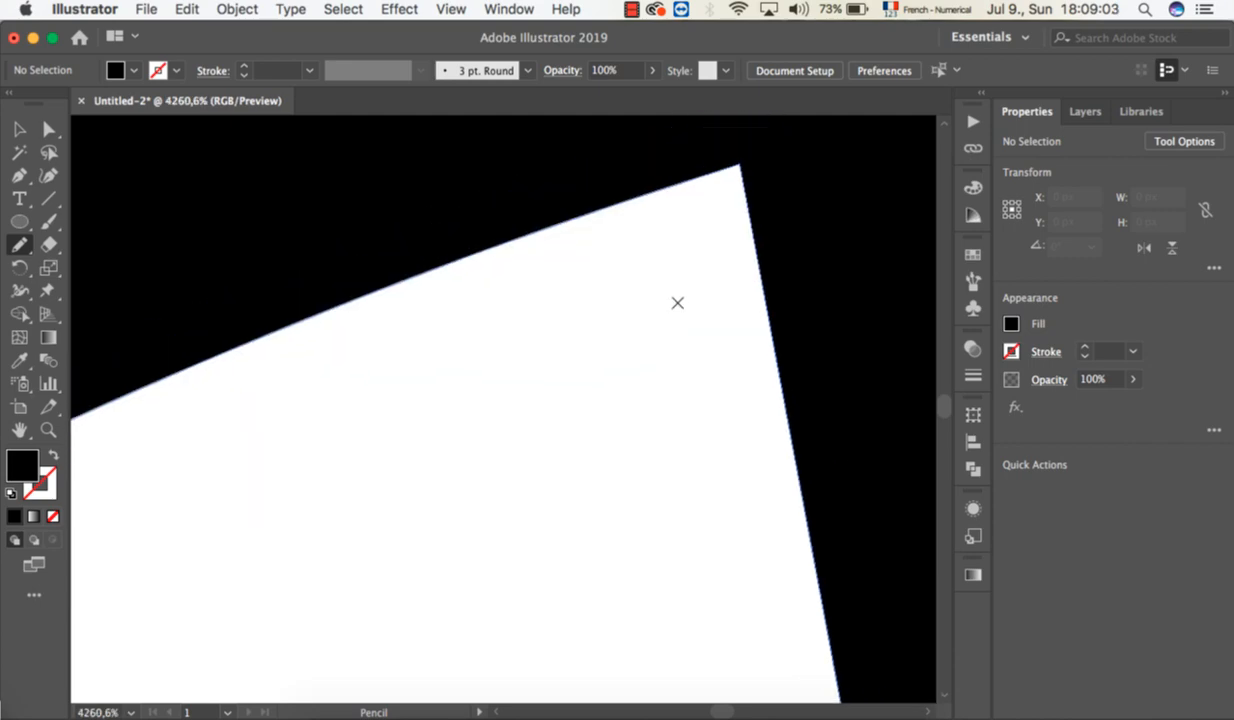
scroll(677, 300, "up", 5)
scroll(677, 300, "right", 3)
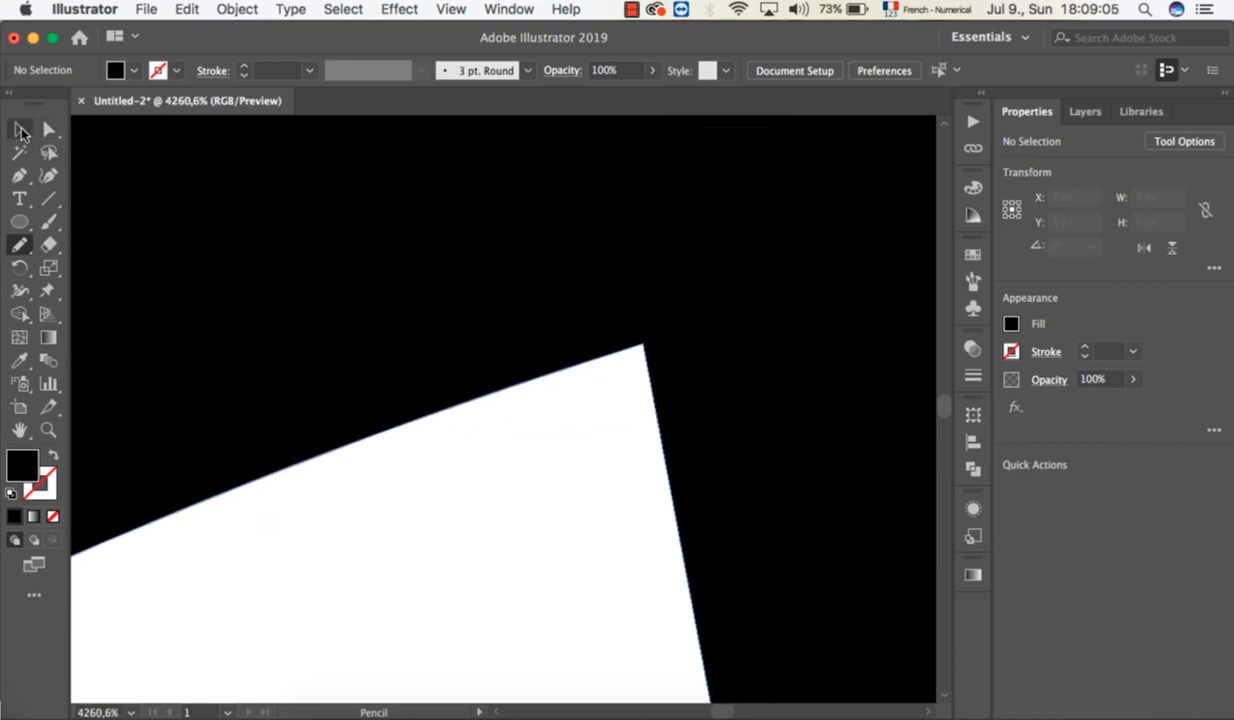
left_click(20, 130)
left_click(290, 232)
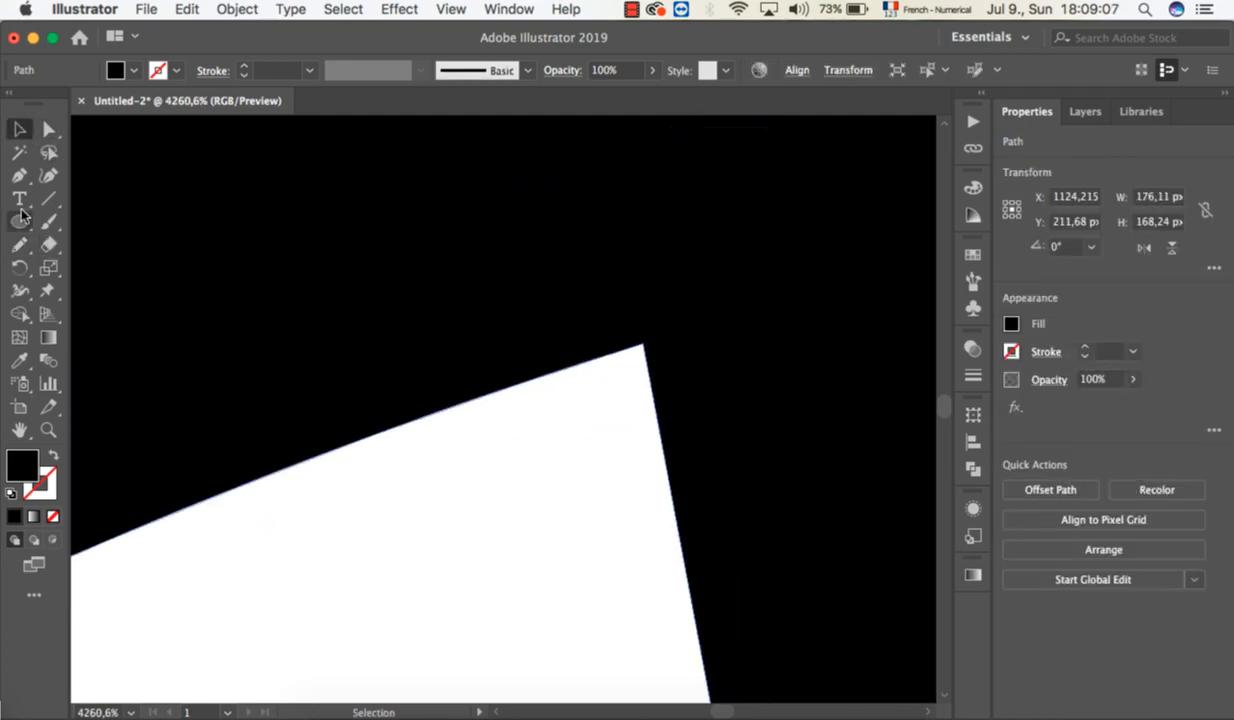
left_click(20, 247)
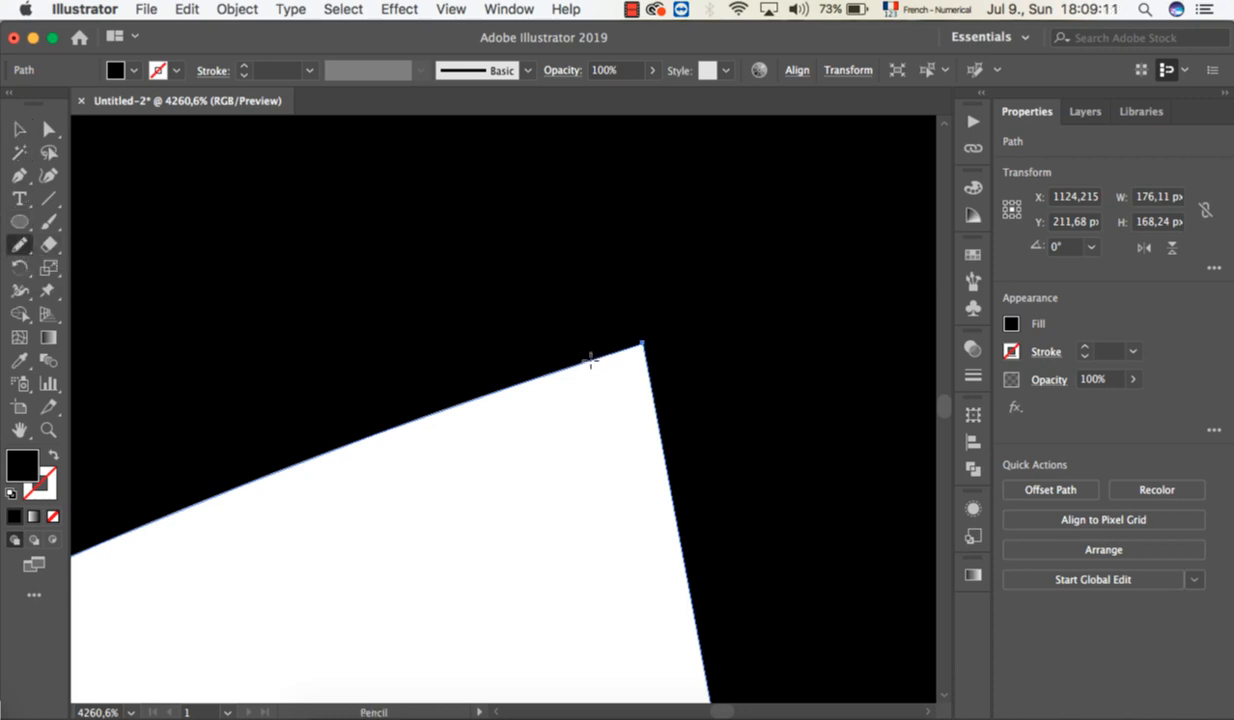
mouse_move(596, 357)
left_mouse_down()
mouse_move(639, 344)
mouse_move(651, 387)
left_mouse_up()
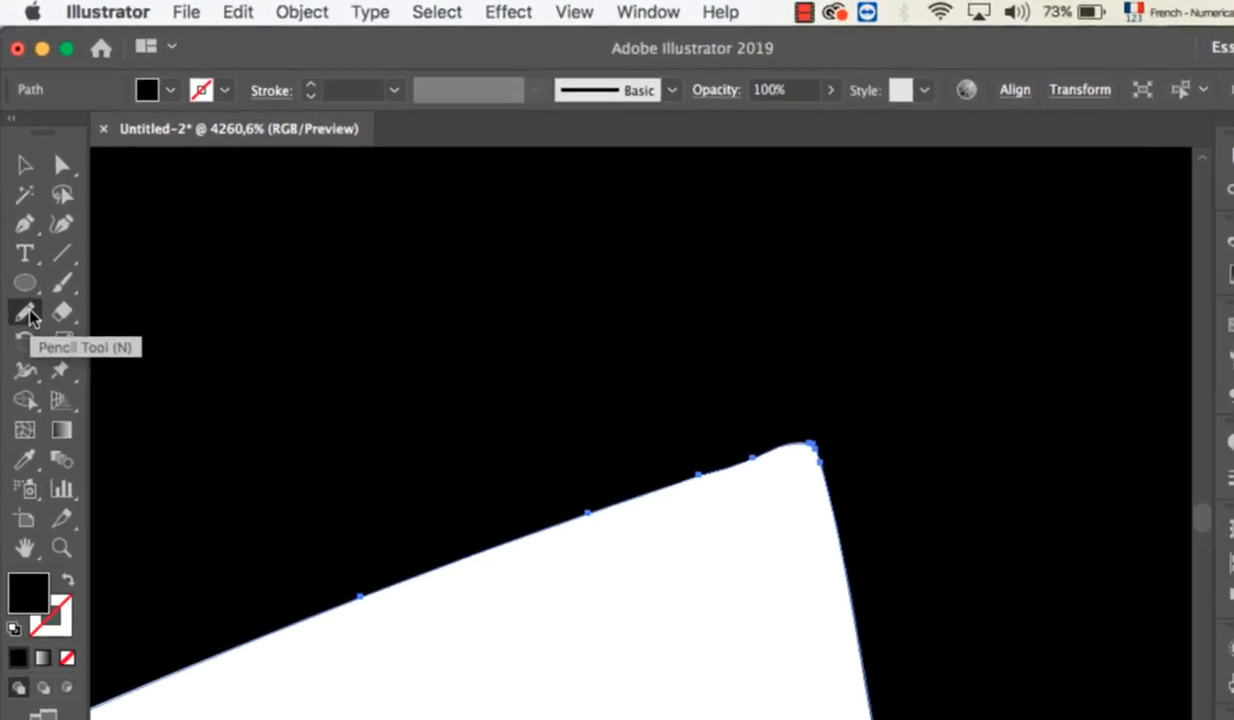
Smooth the redrawn corner under the Y's arrowhead with the Smooth tool.
left_click(19, 244)
left_click(168, 538)
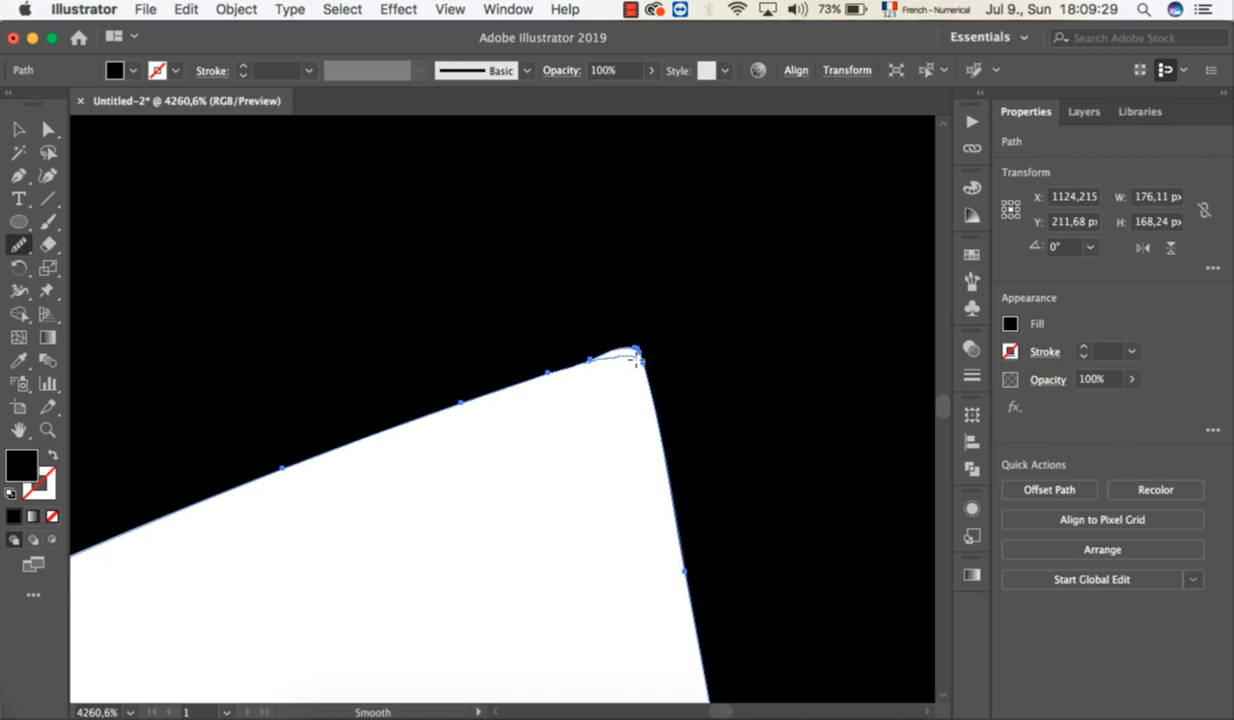
left_click_drag(645, 372, 645, 374)
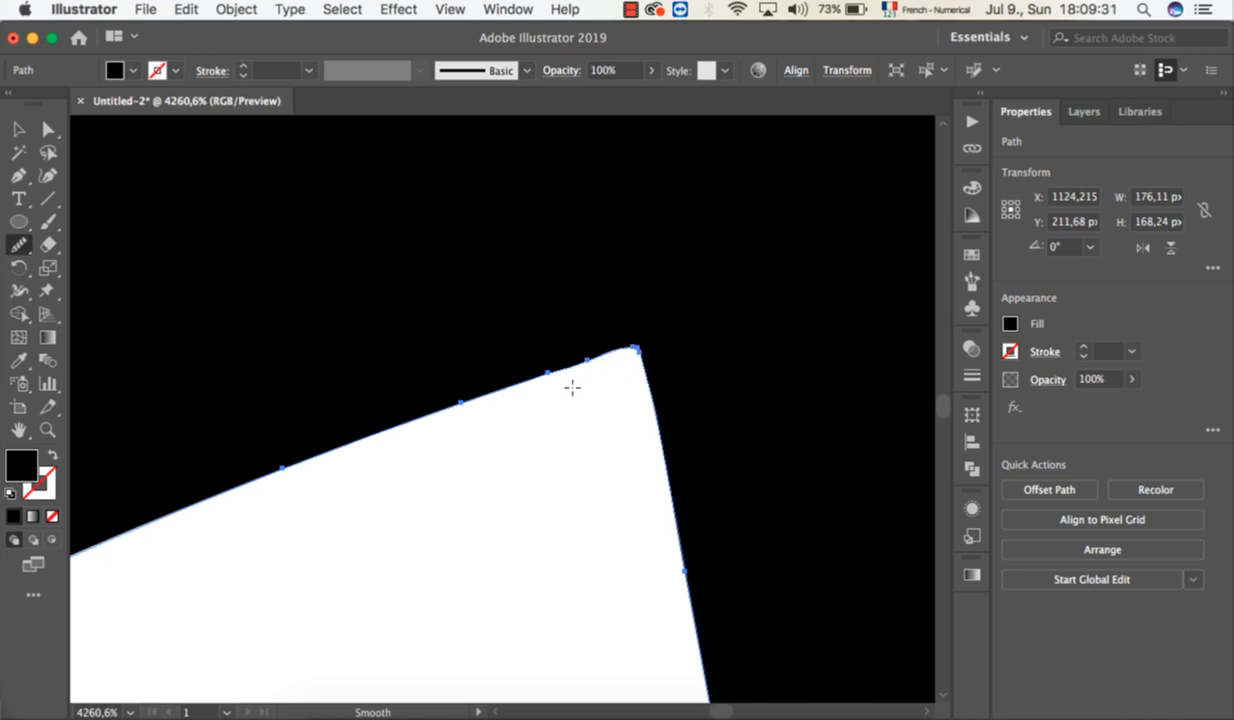
Finish smoothing the tip of the inner corner under the Y's arrowhead with the Smooth tool and deselect the letter.
left_click_drag(633, 347, 641, 364)
left_click(18, 129)
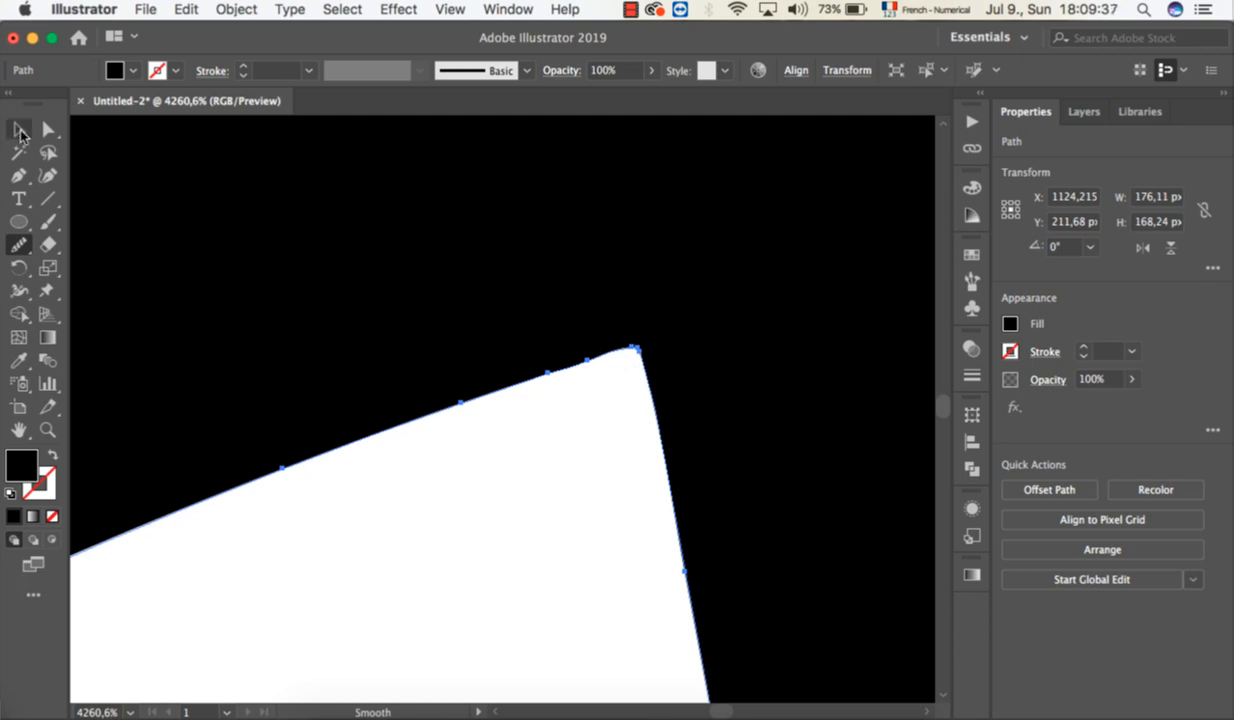
left_click(493, 509)
scroll(493, 509, "down", 10)
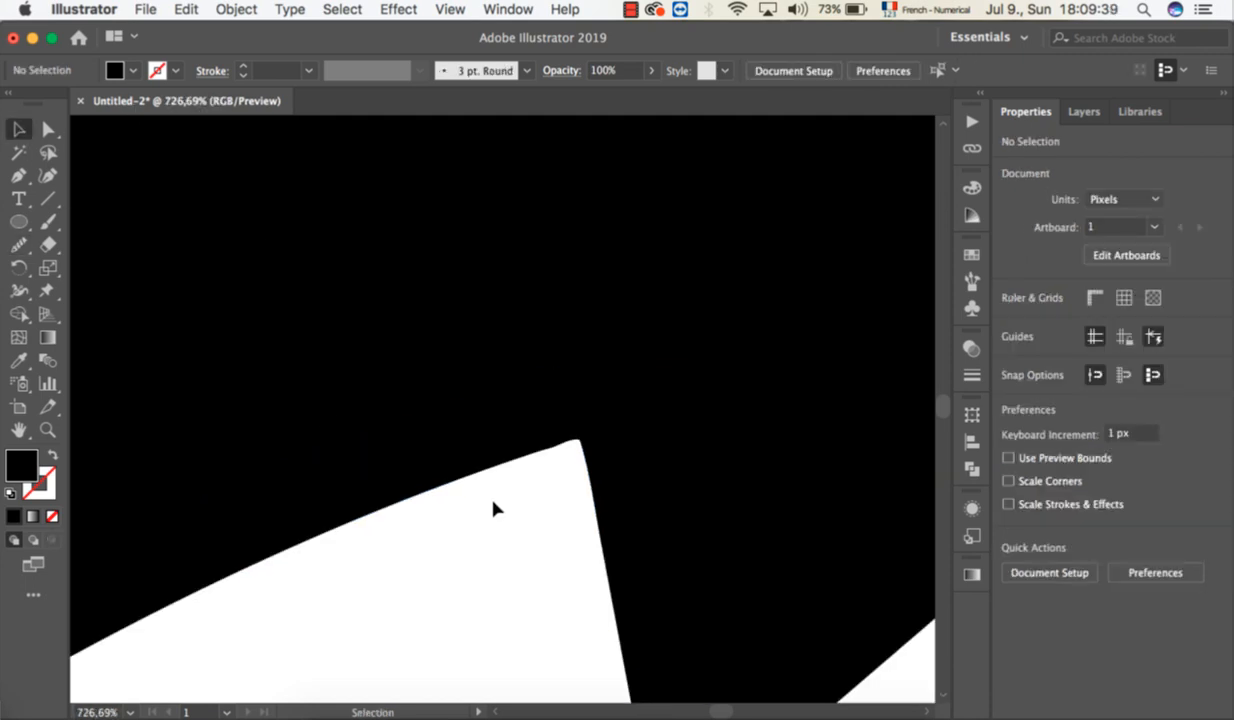
scroll(493, 509, "down", 6)
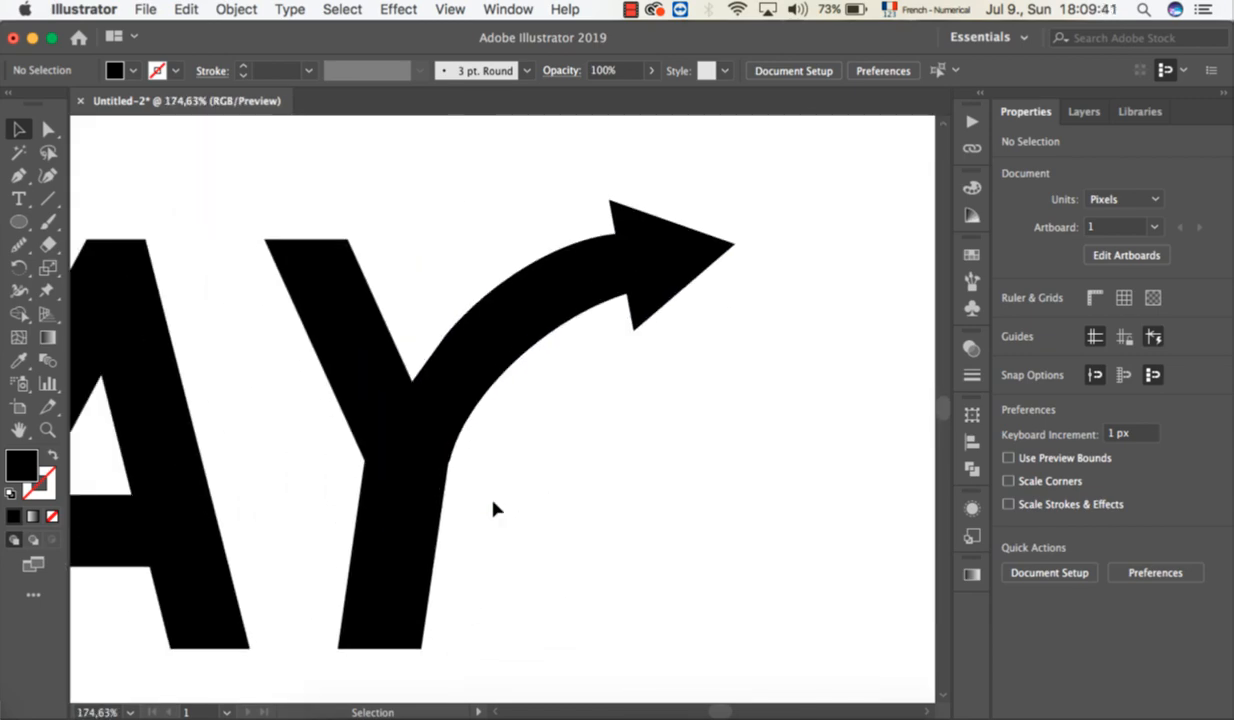
scroll(493, 509, "left", 5)
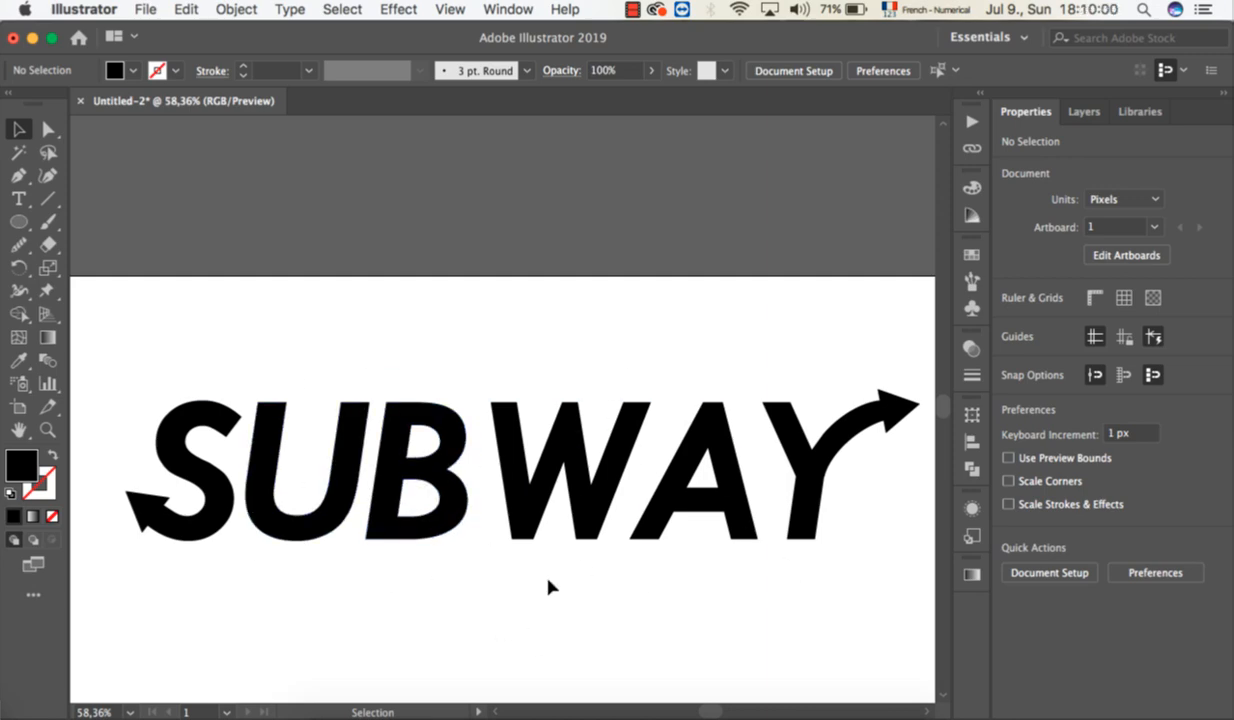
Move the green and yellow colour squares down to the artboard's upper edge, side by side above the SUBWAY wordmark.
scroll(548, 587, "down", 2)
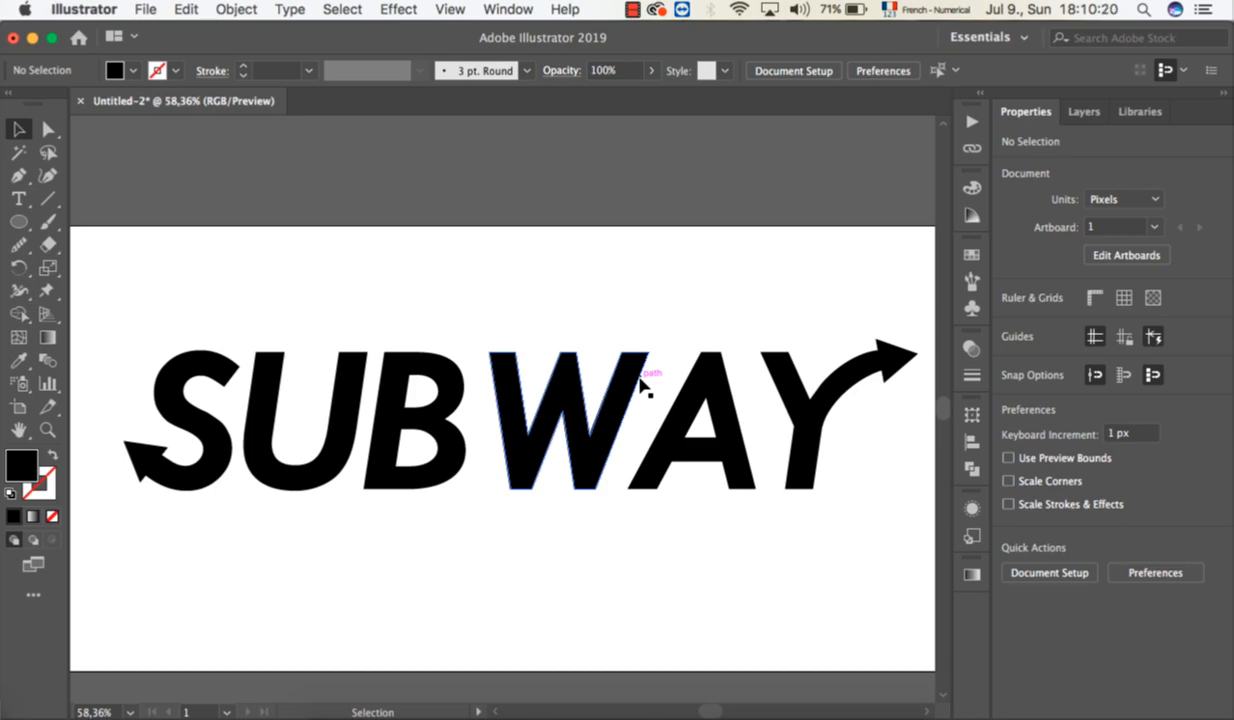
scroll(640, 385, "up", 10)
scroll(640, 385, "down", 3)
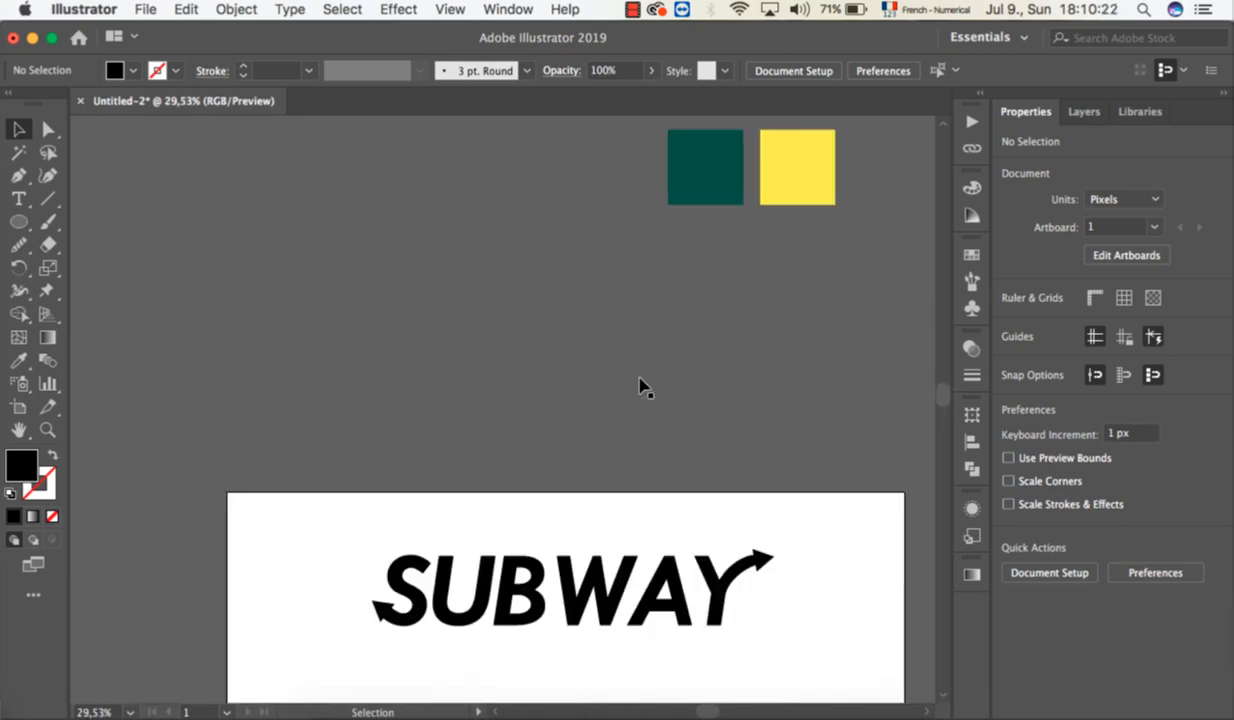
scroll(640, 385, "down", 4)
scroll(640, 385, "up", 6)
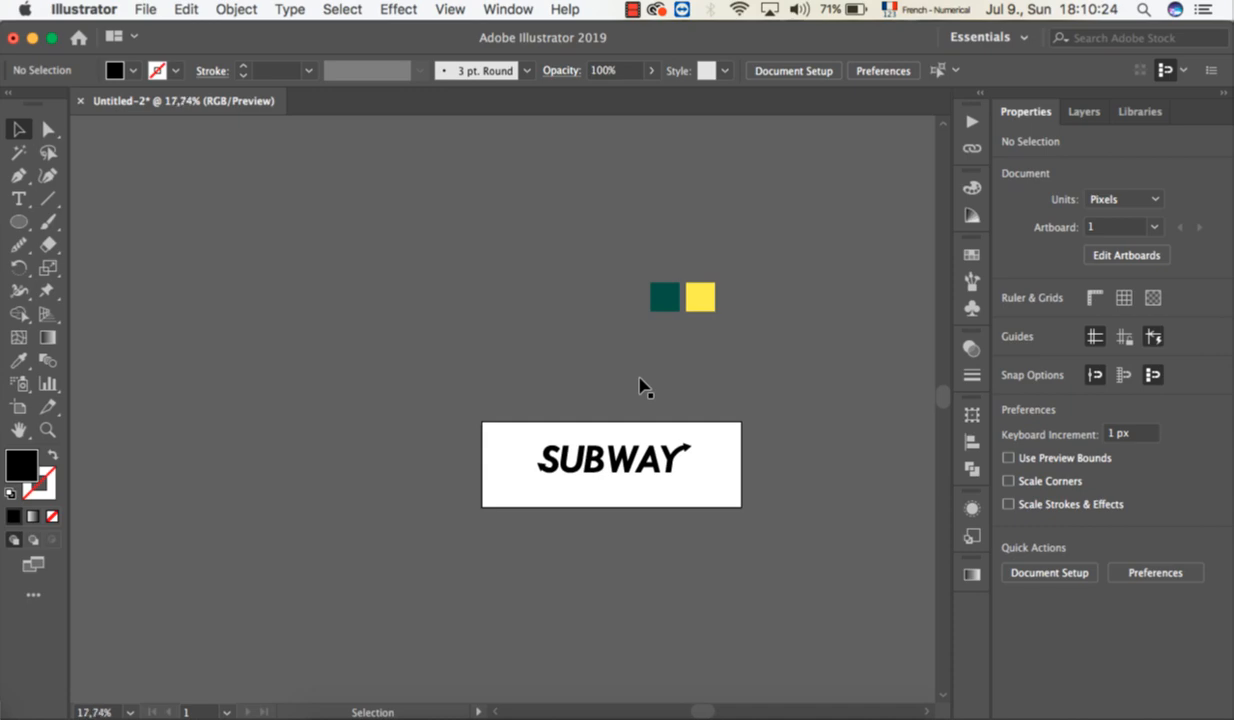
scroll(643, 387, "up", 3)
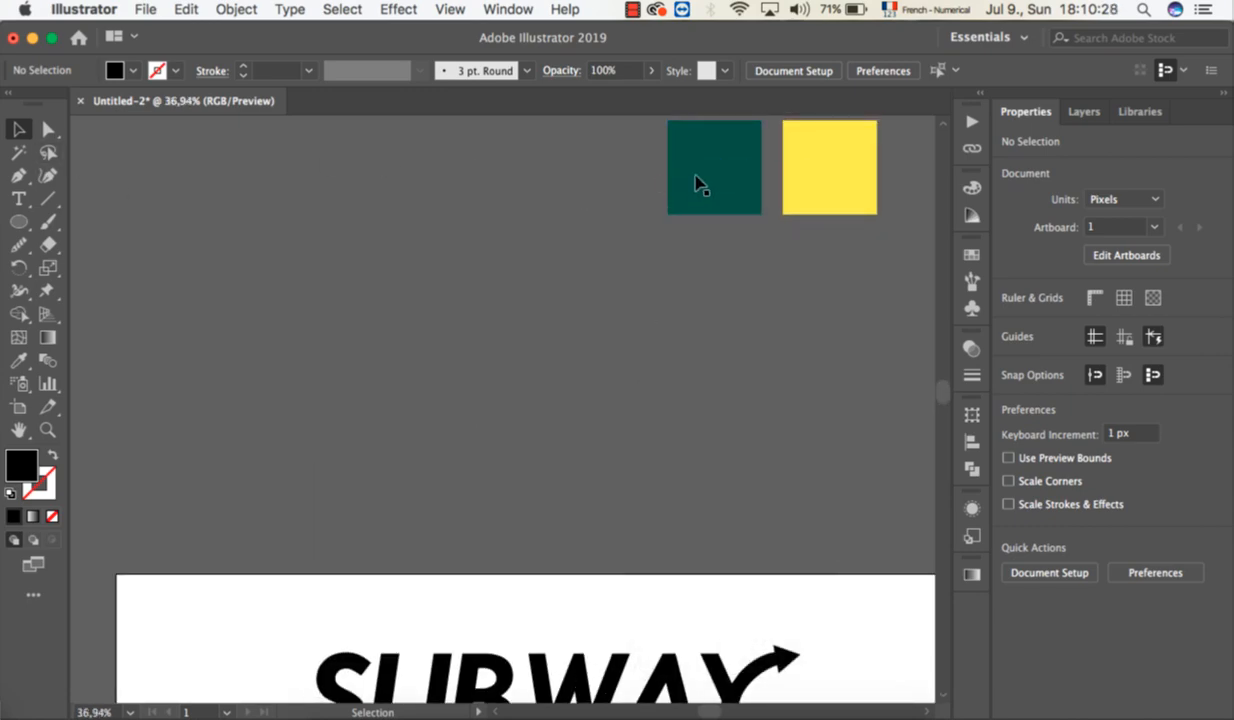
left_click_drag(699, 166, 420, 537)
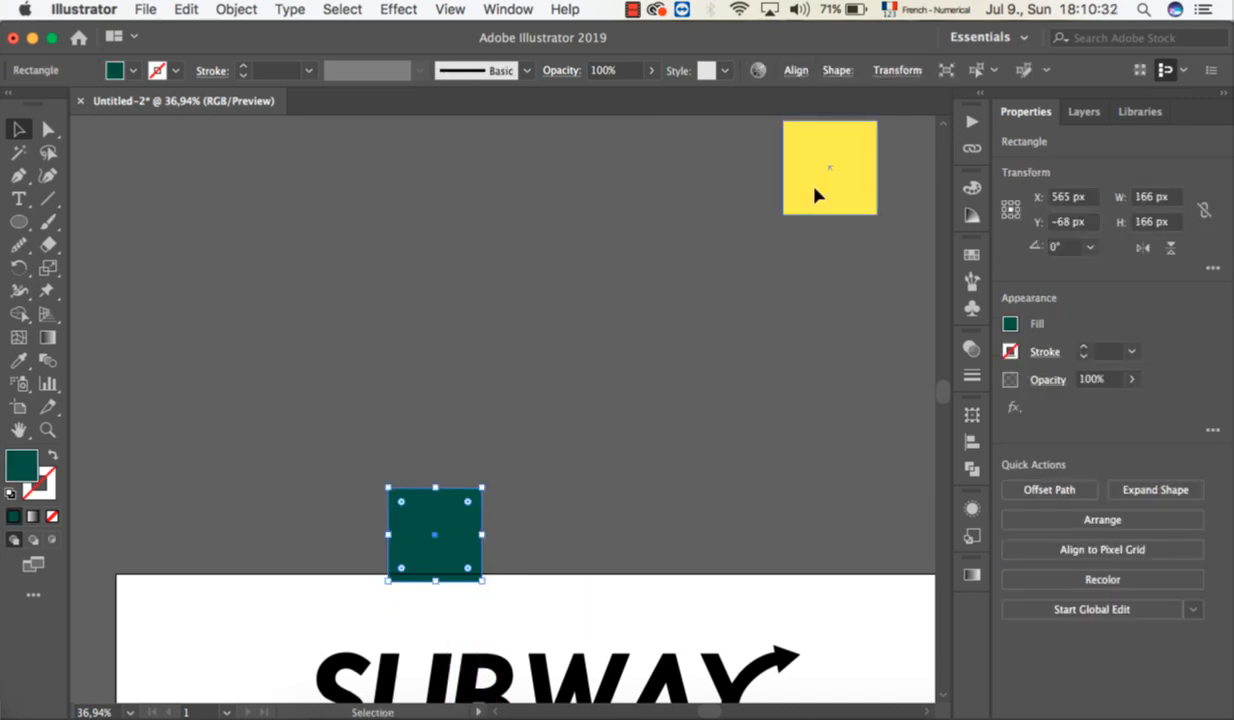
left_click_drag(815, 195, 587, 574)
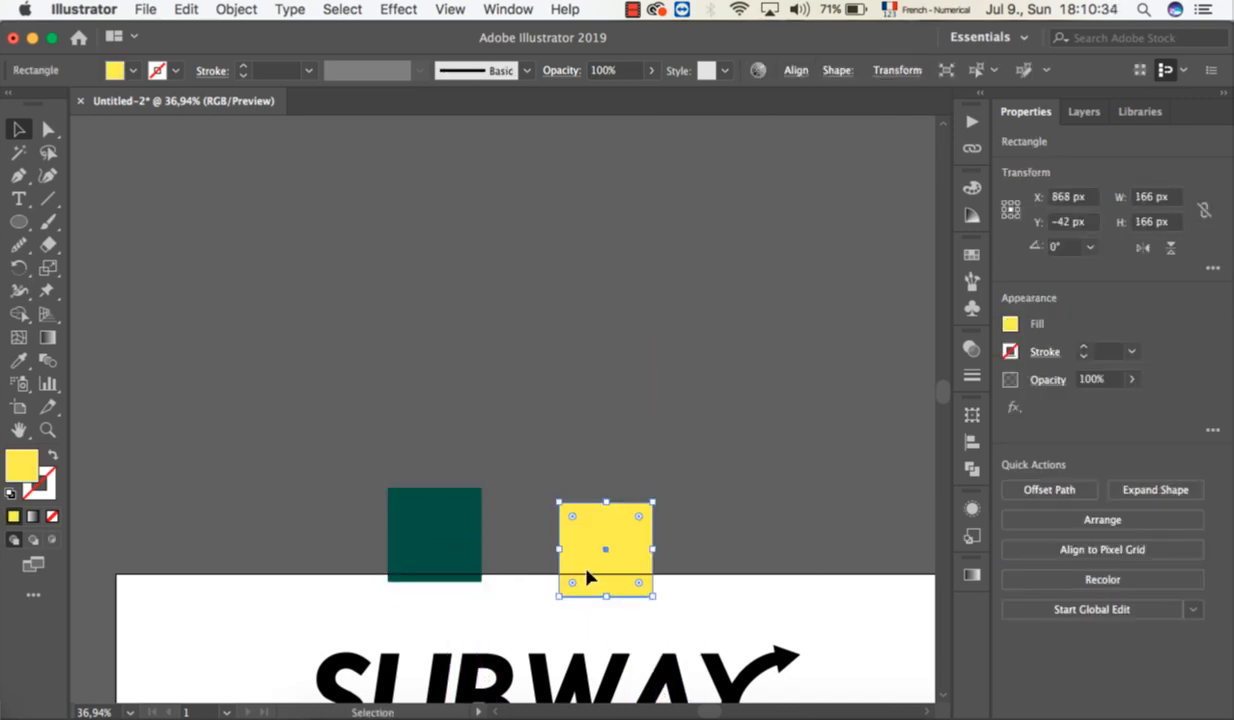
scroll(540, 560, "down", 5)
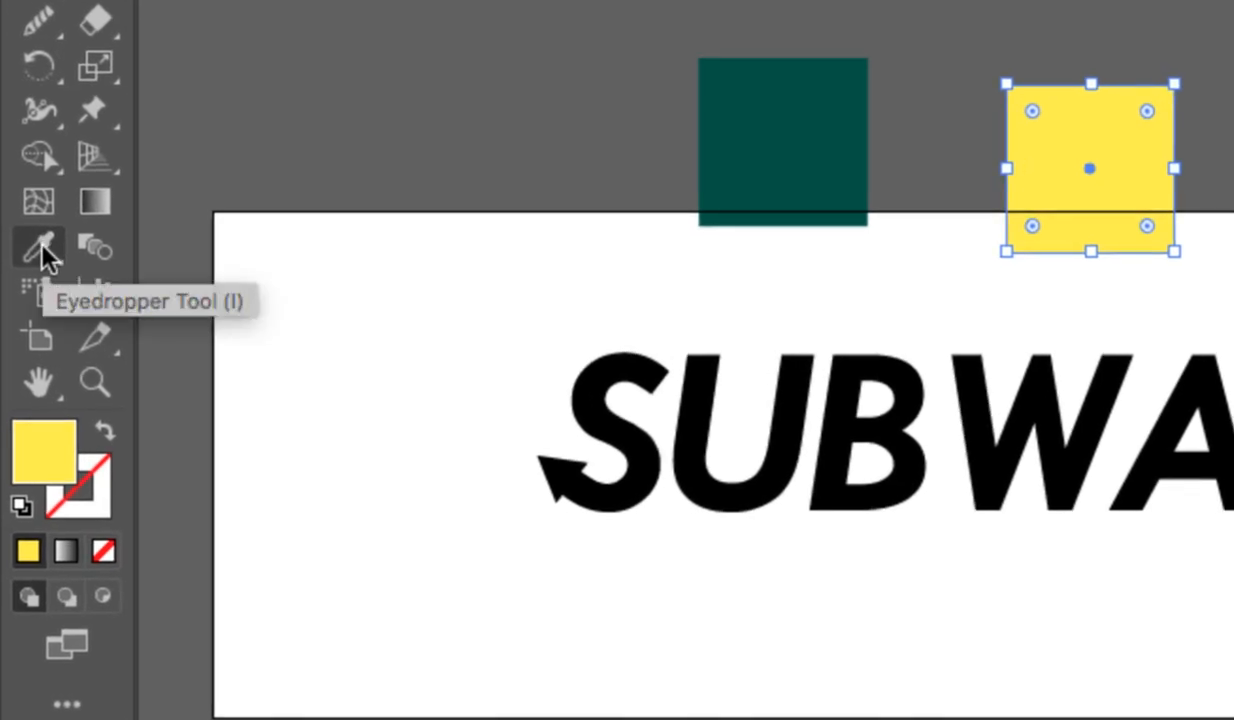
left_click(41, 245)
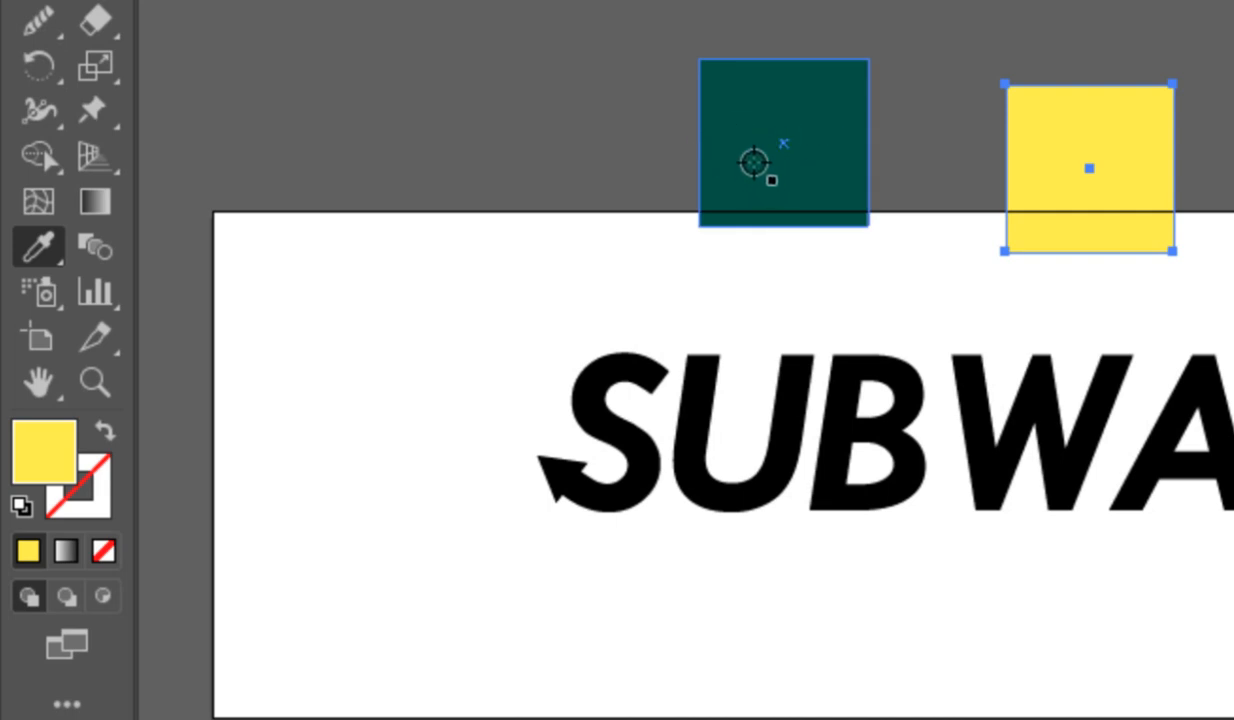
left_click(701, 222)
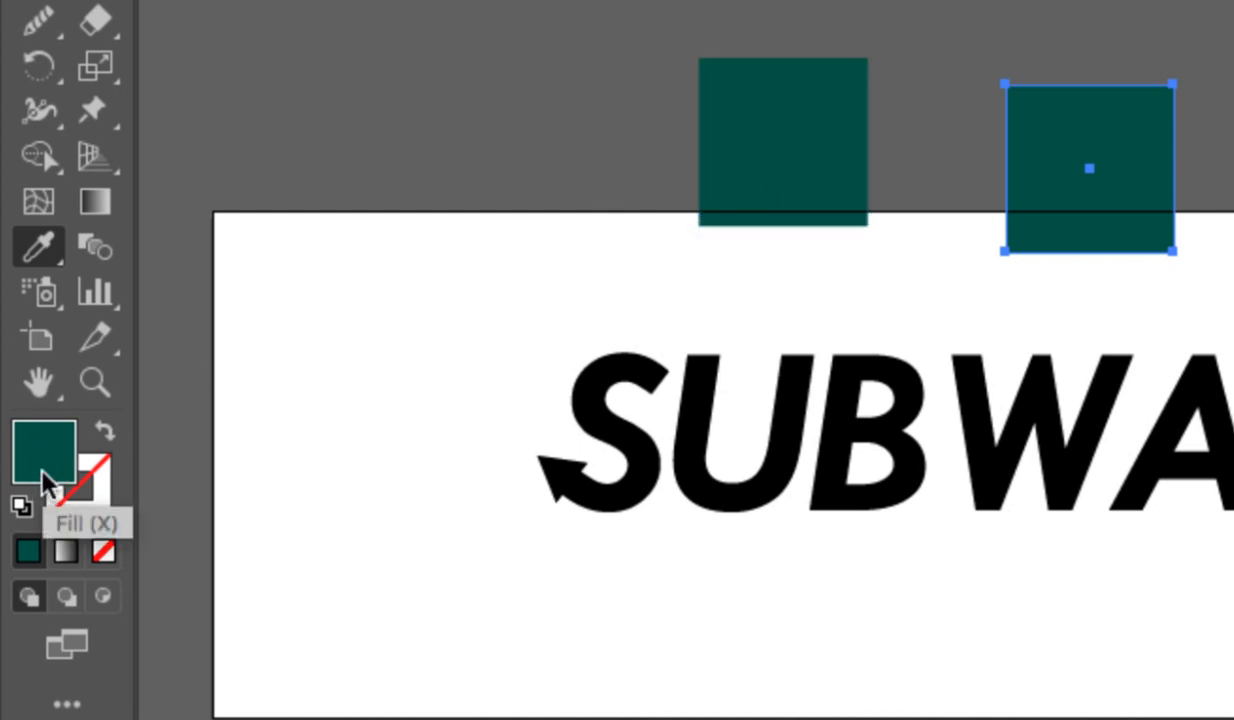
key("ctrl+z")
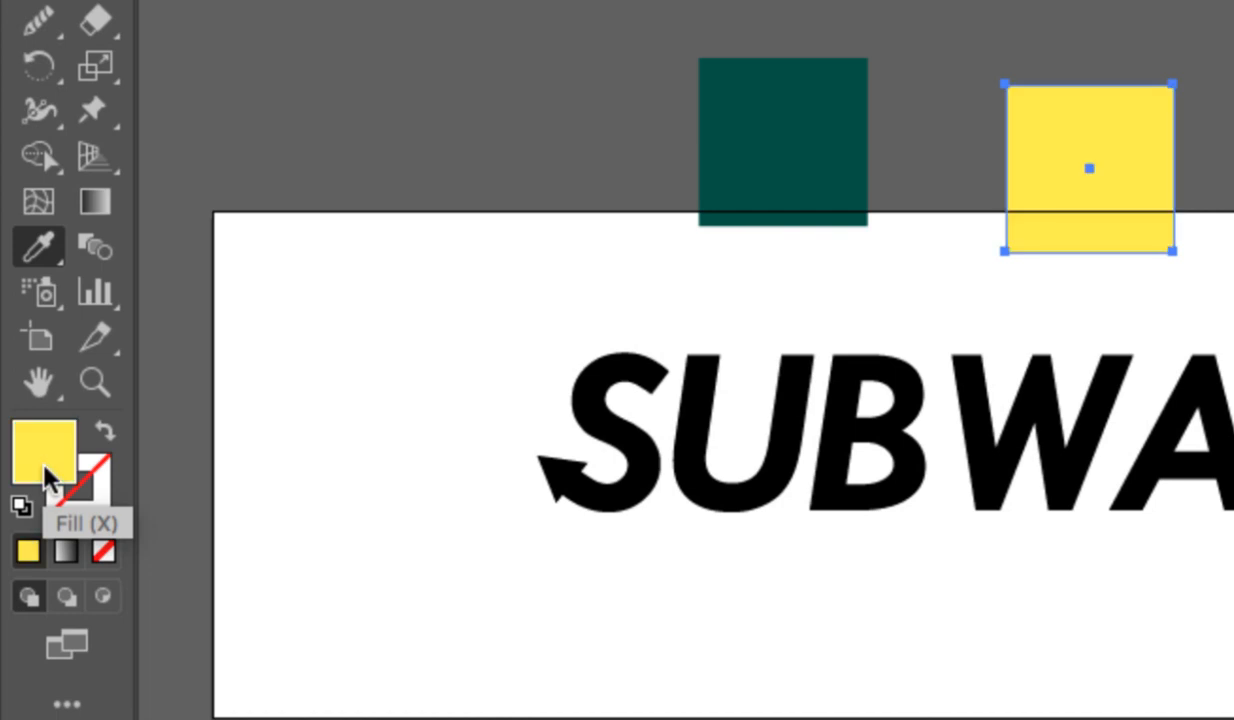
key("v")
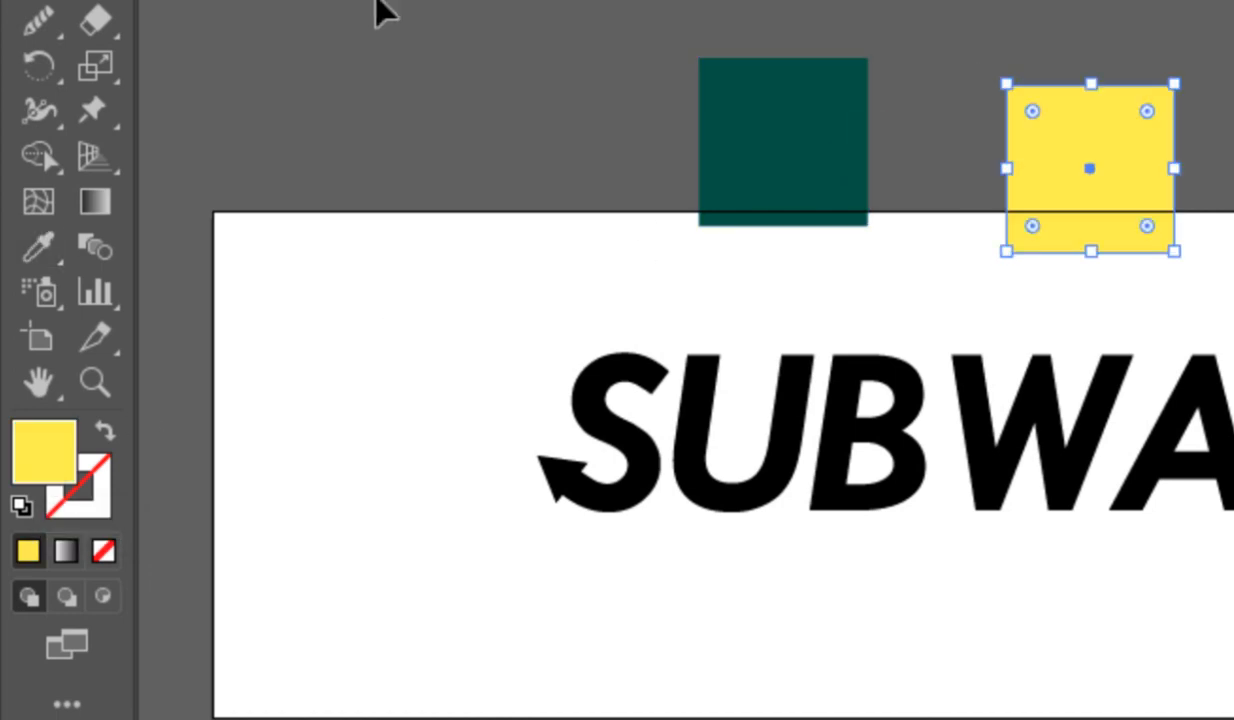
left_click(455, 16)
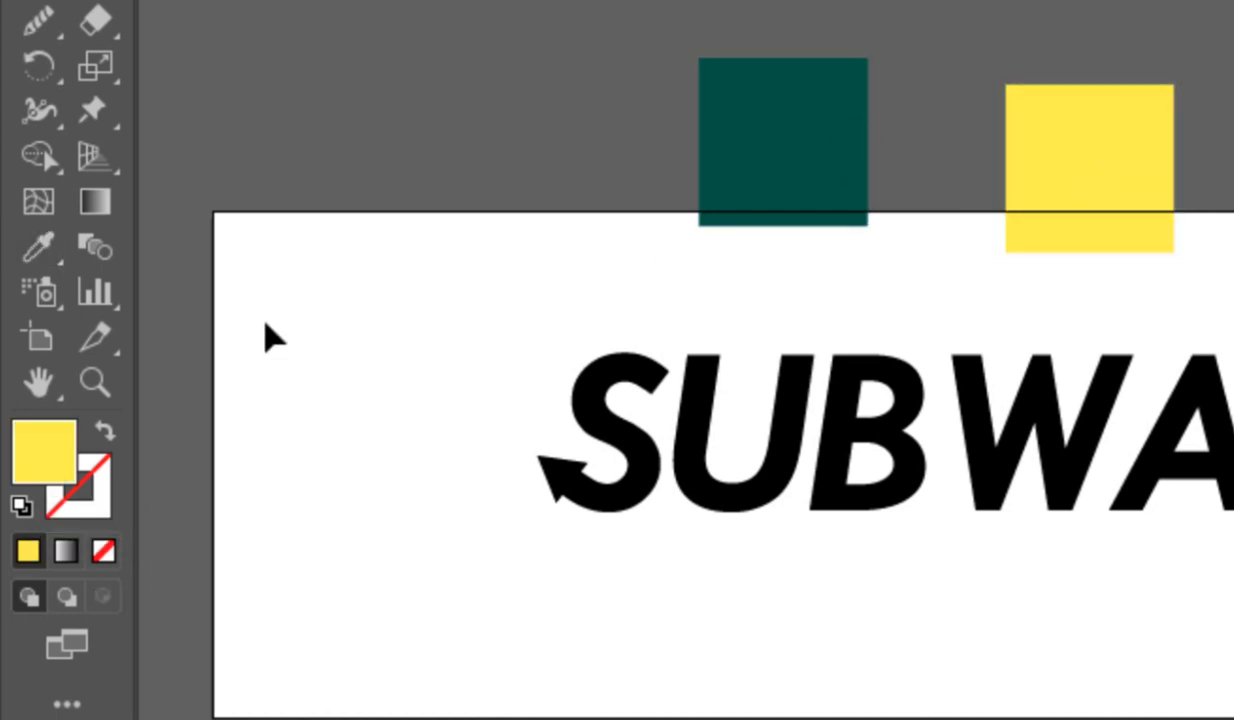
Sample the fill of the green square and that of the yellow square with the Eyedropper, with nothing selected.
left_click(44, 250)
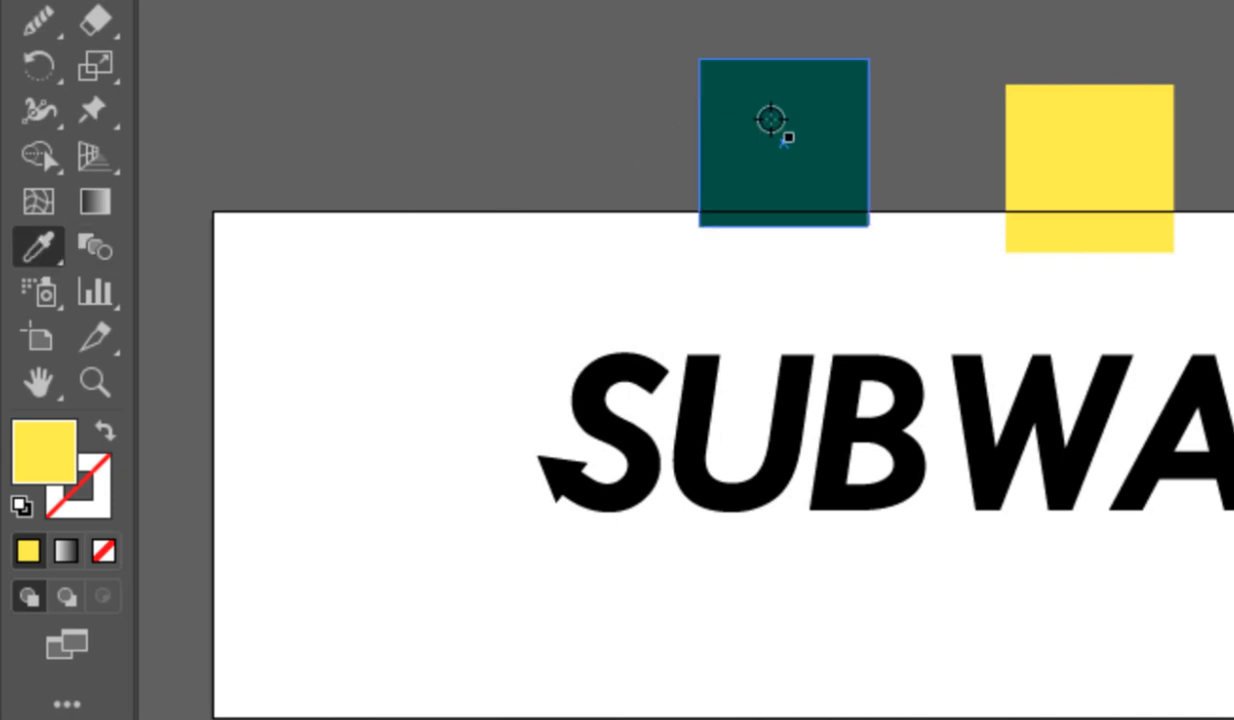
left_click(770, 120)
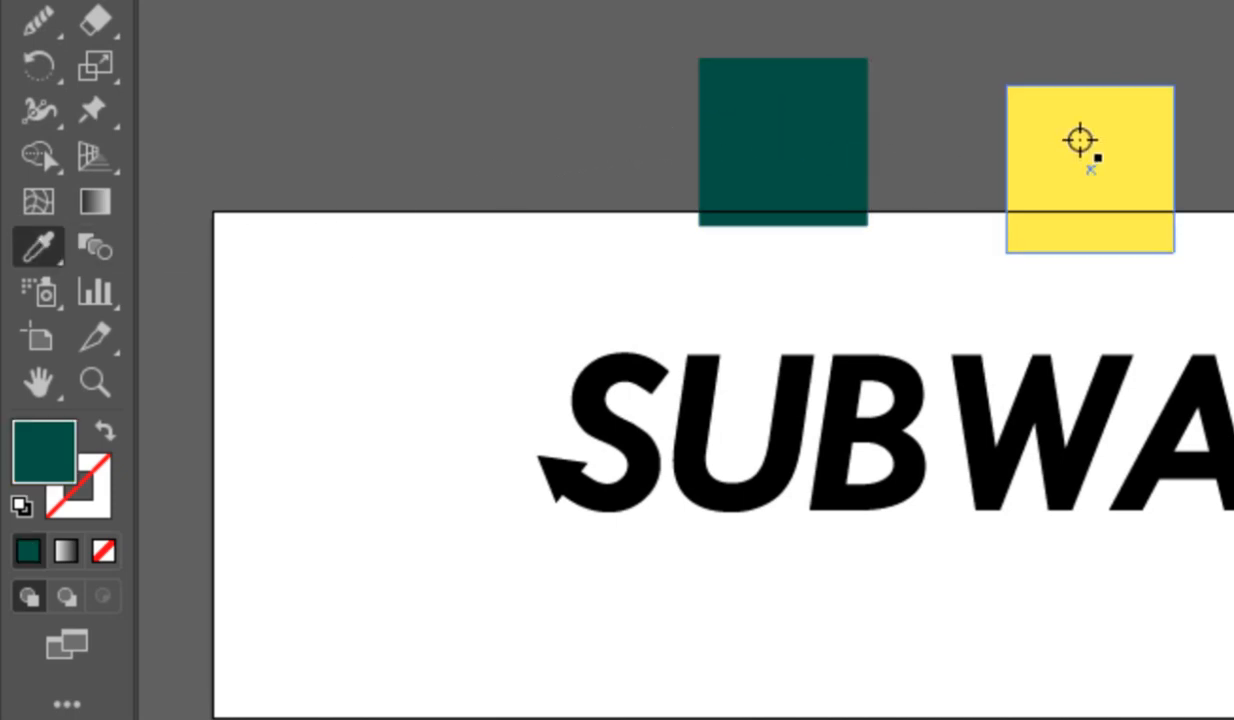
left_click(1080, 140)
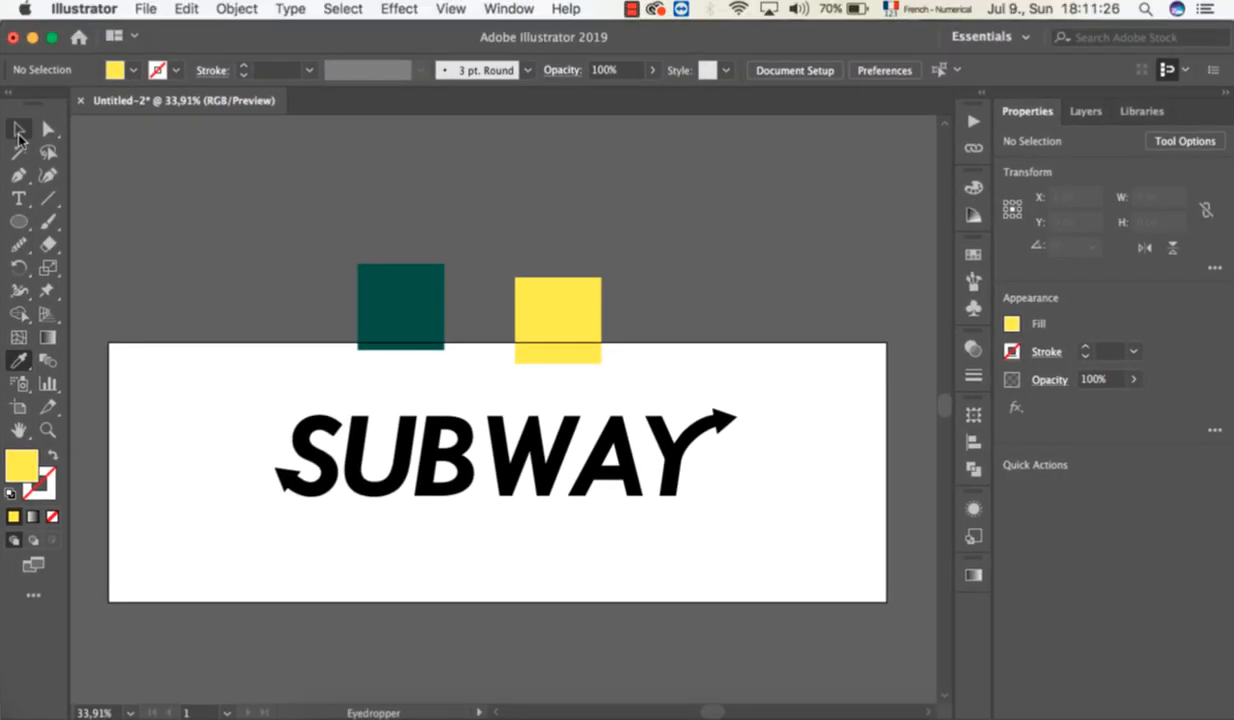
Give the whole SUBWAY wordmark no fill and a dark green stroke sampled from the green square.
left_click(20, 130)
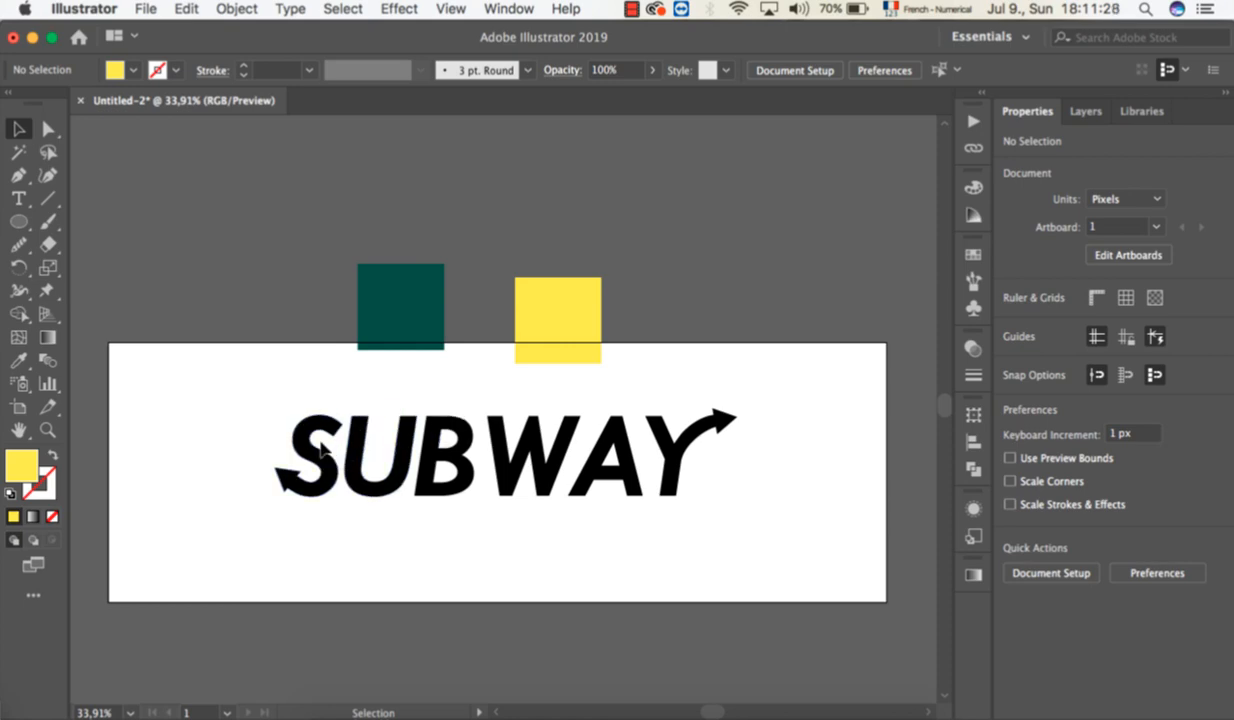
left_click_drag(260, 416, 733, 533)
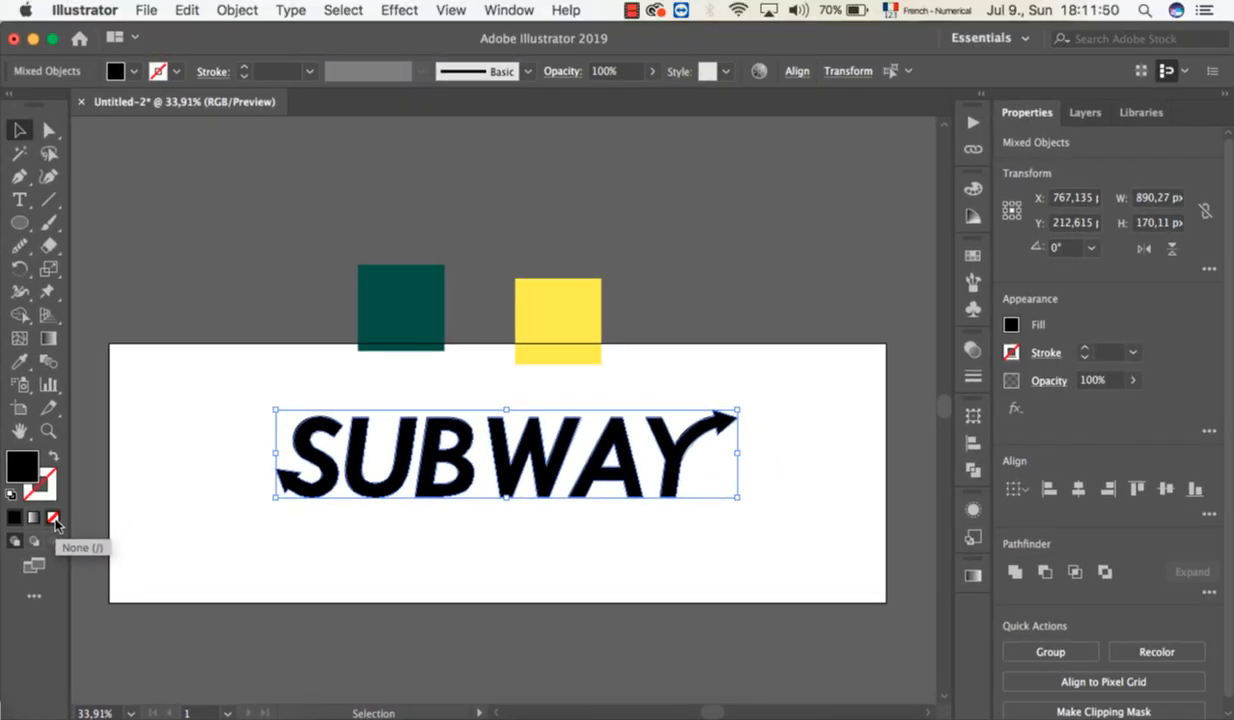
left_click(55, 521)
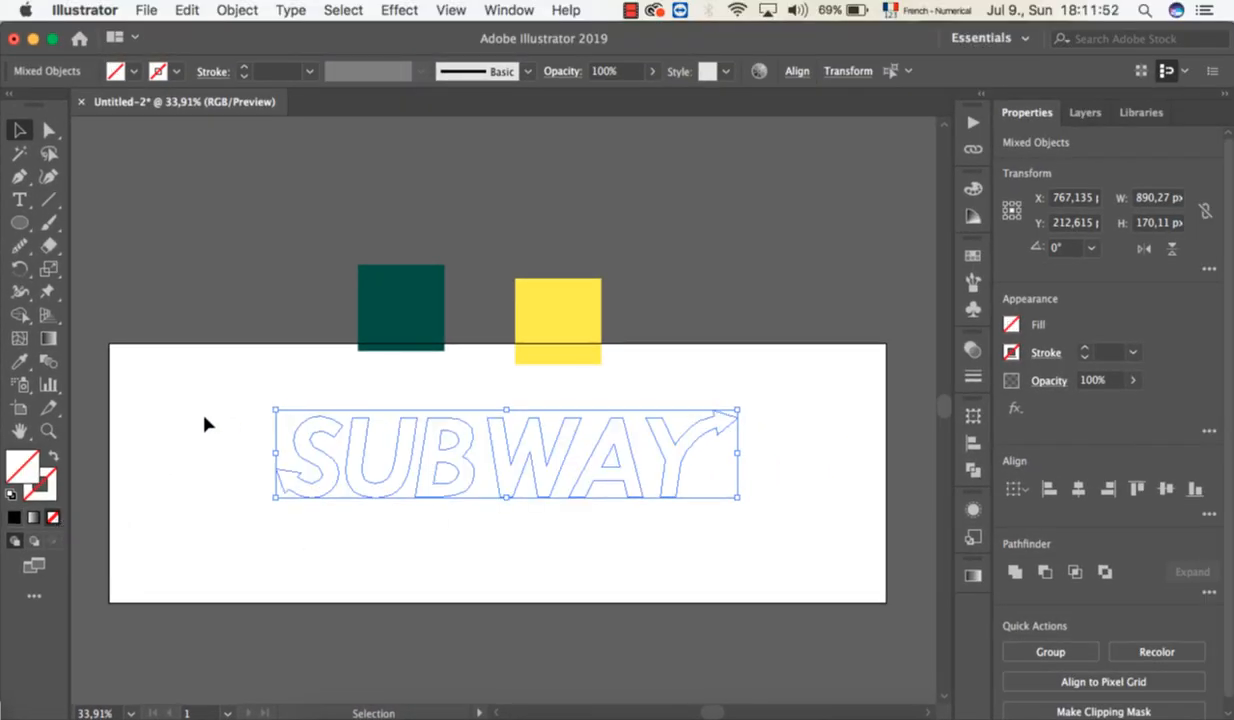
left_click(50, 503)
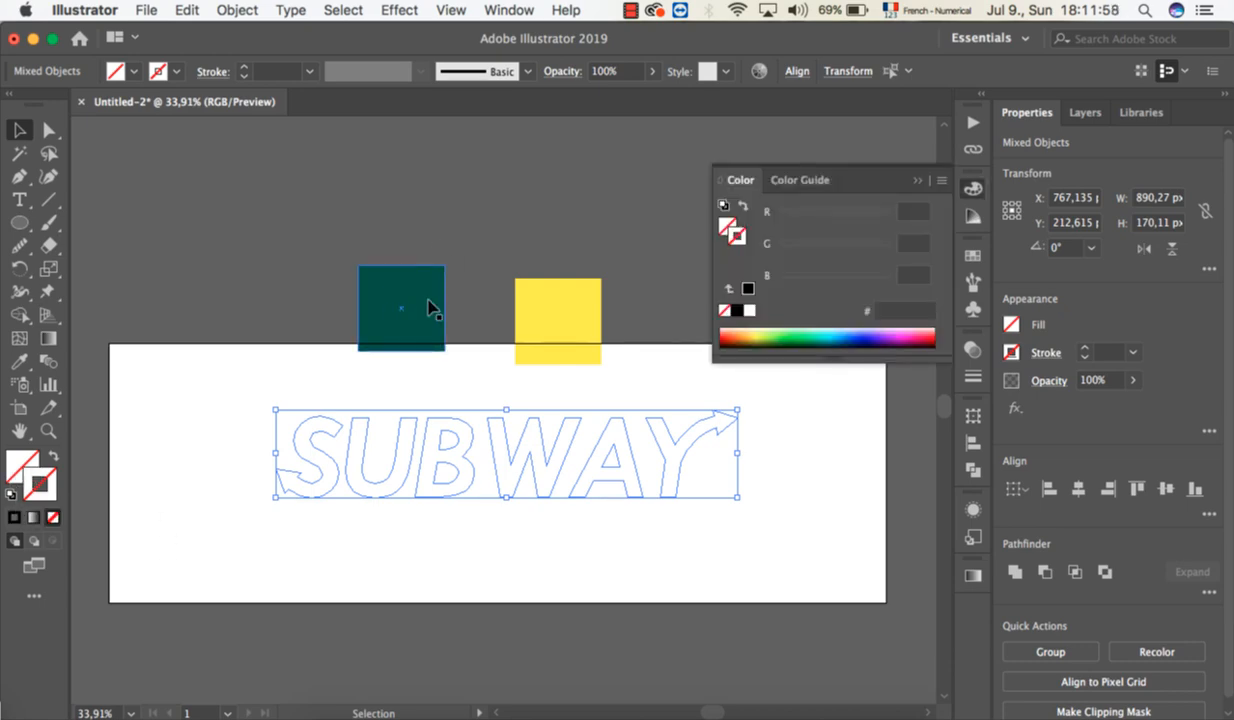
left_click(20, 364)
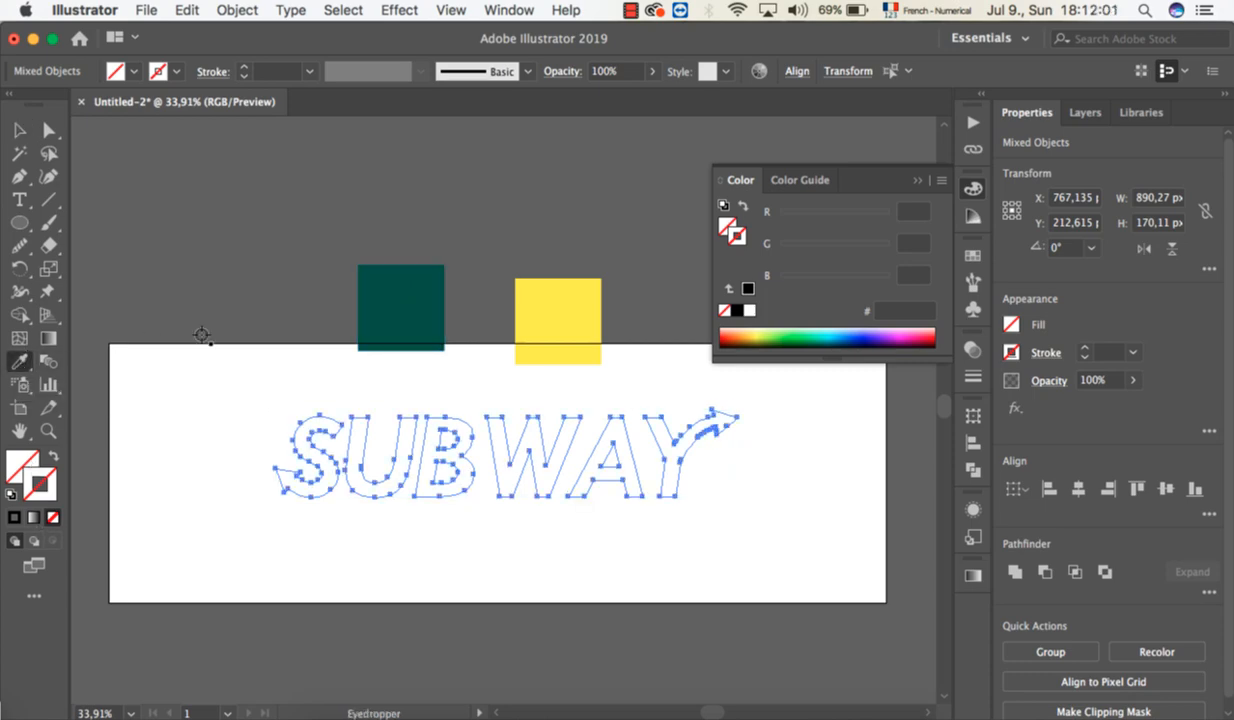
left_click(383, 298)
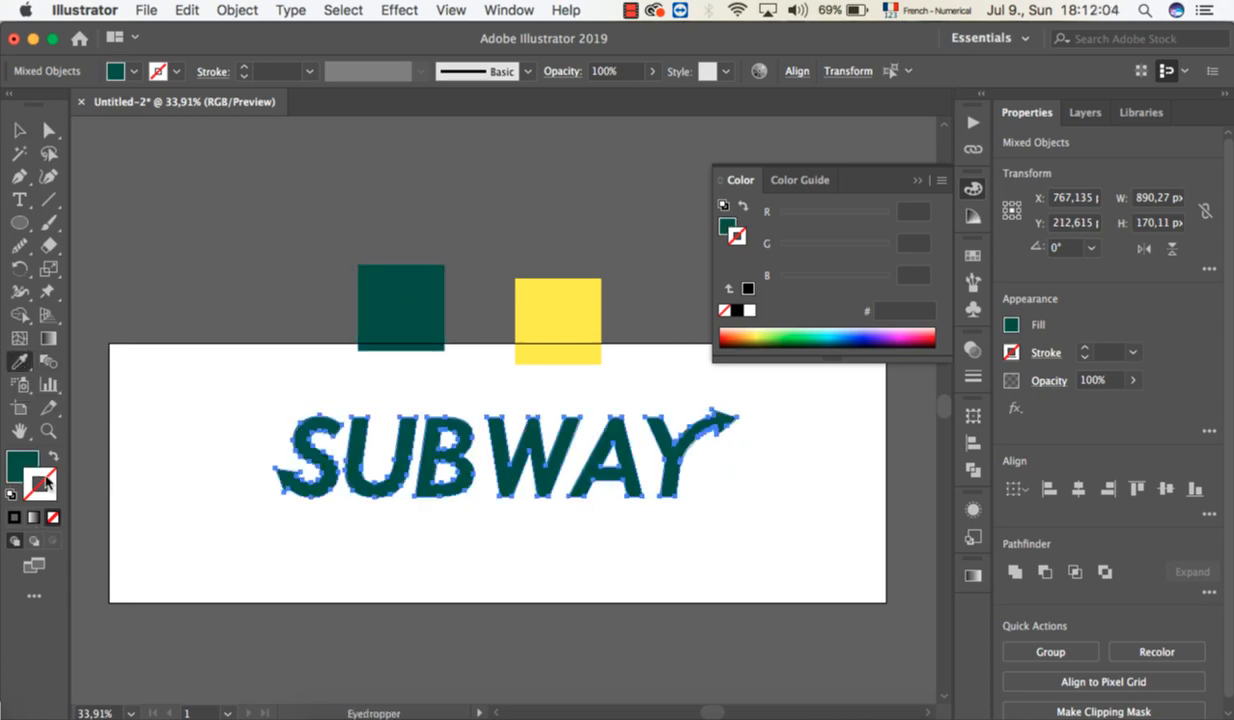
left_click(53, 458)
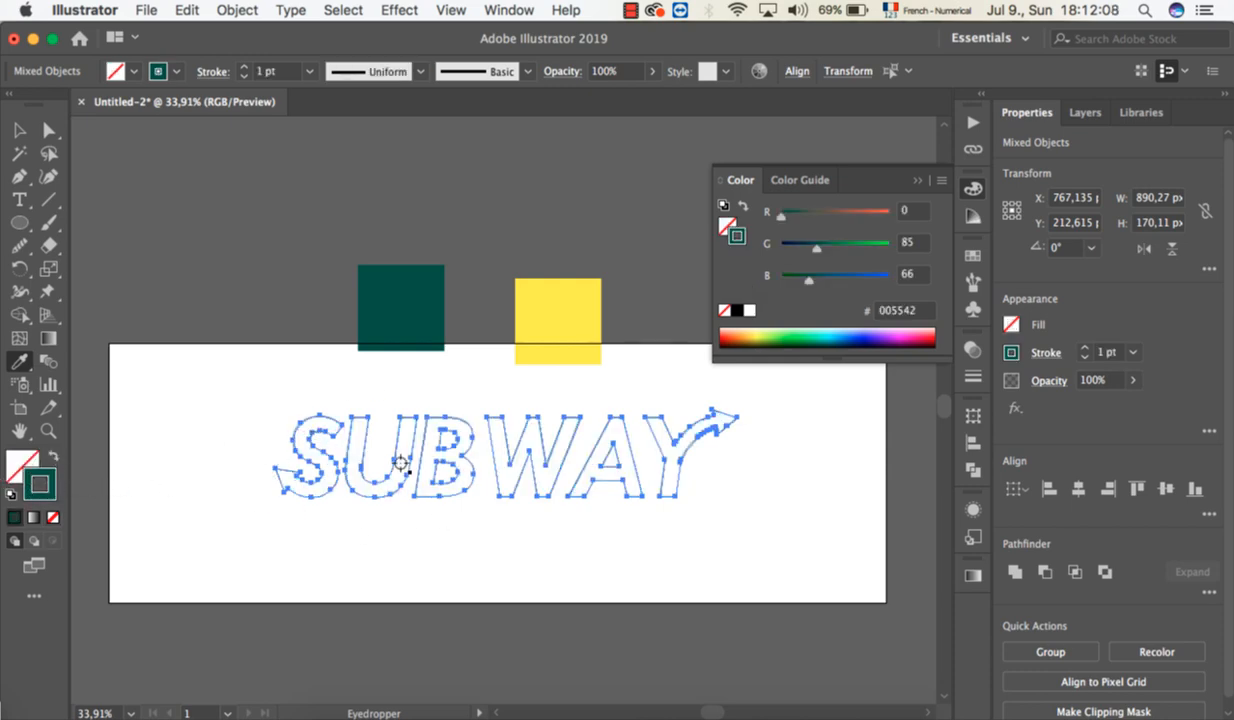
Set the stroke weight of all the SUBWAY letters to 10 pt.
scroll(400, 463, "up", 5)
scroll(400, 463, "up", 2)
scroll(400, 463, "down", 5)
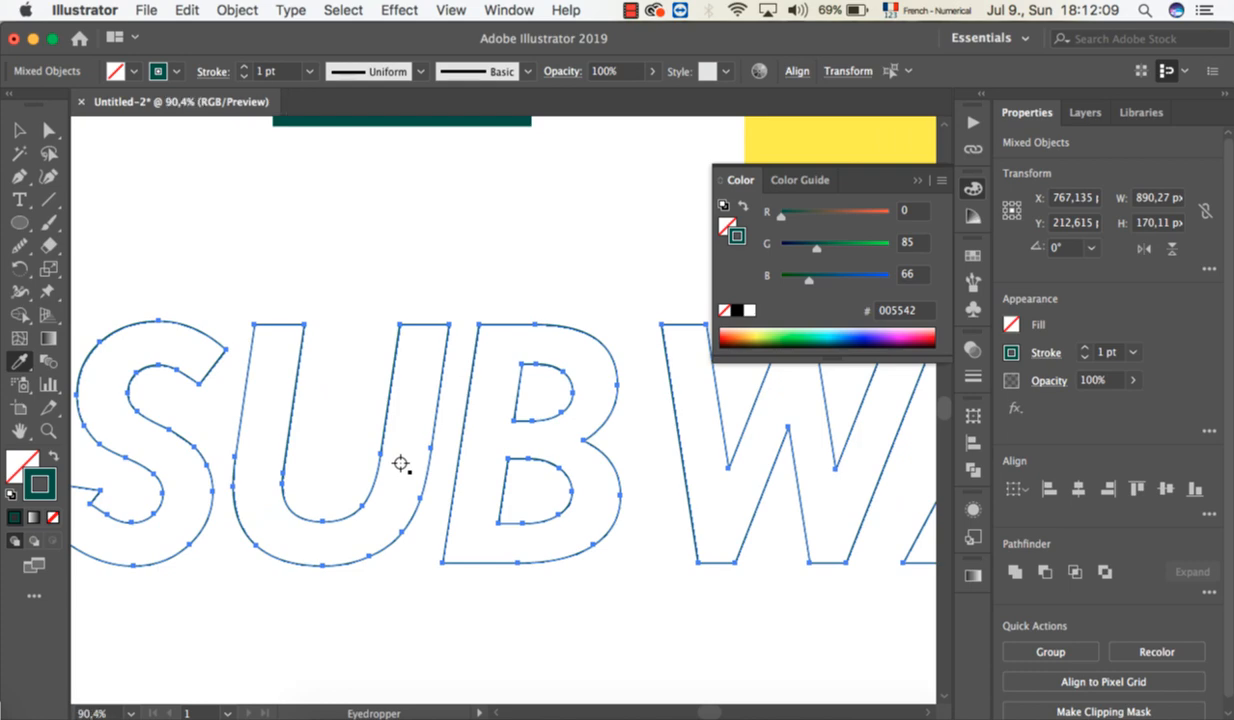
left_click(923, 182)
left_click(245, 69)
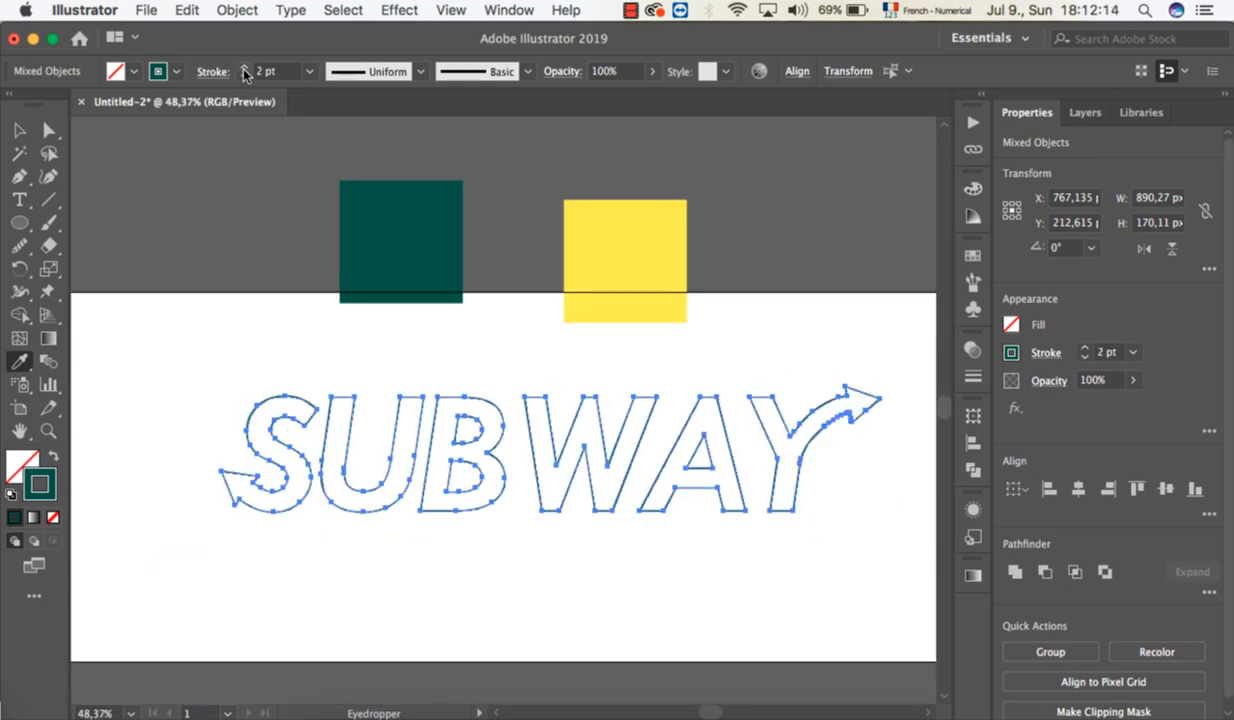
left_click(245, 69)
left_click(245, 69)
left_click(245, 69)
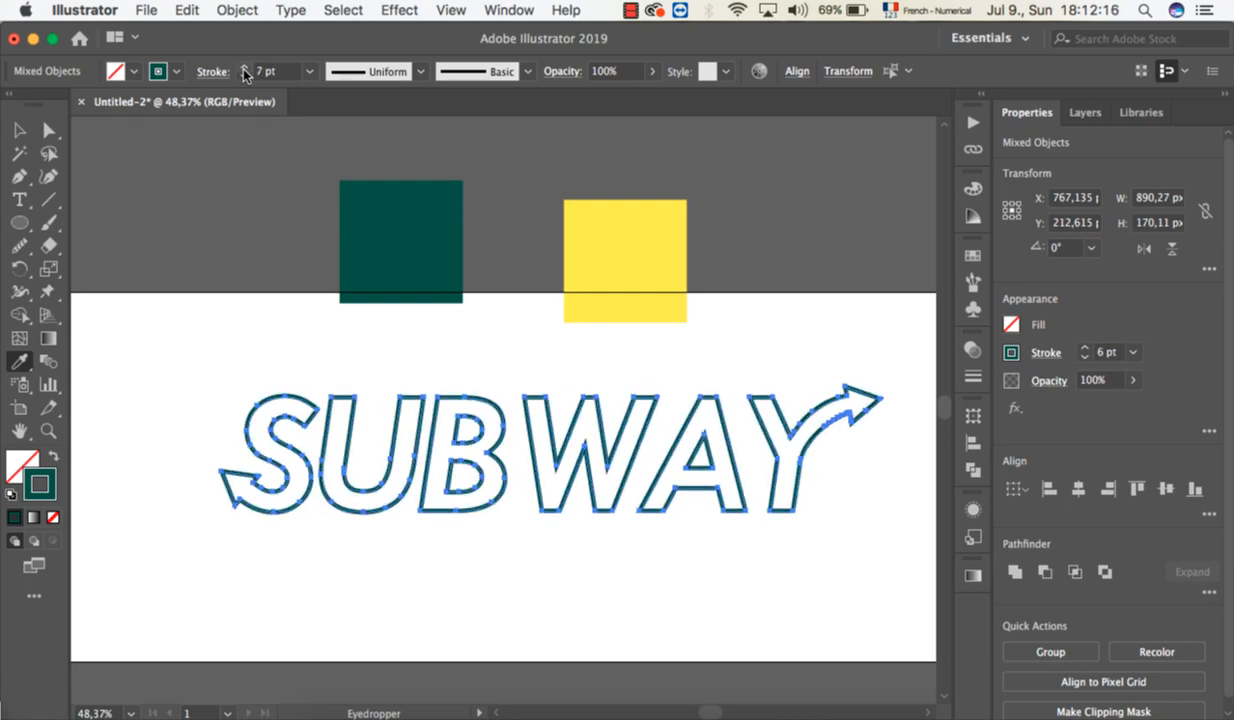
left_click(245, 69)
left_click(245, 69)
left_click(245, 69)
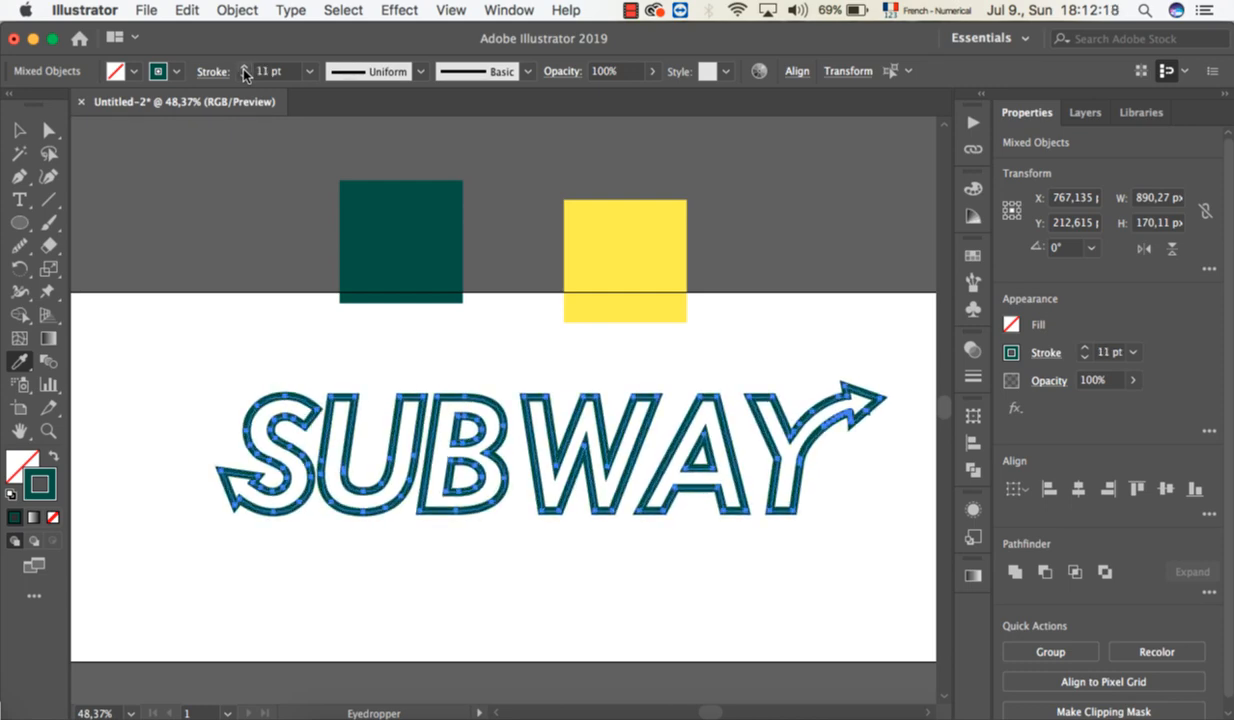
left_click(245, 69)
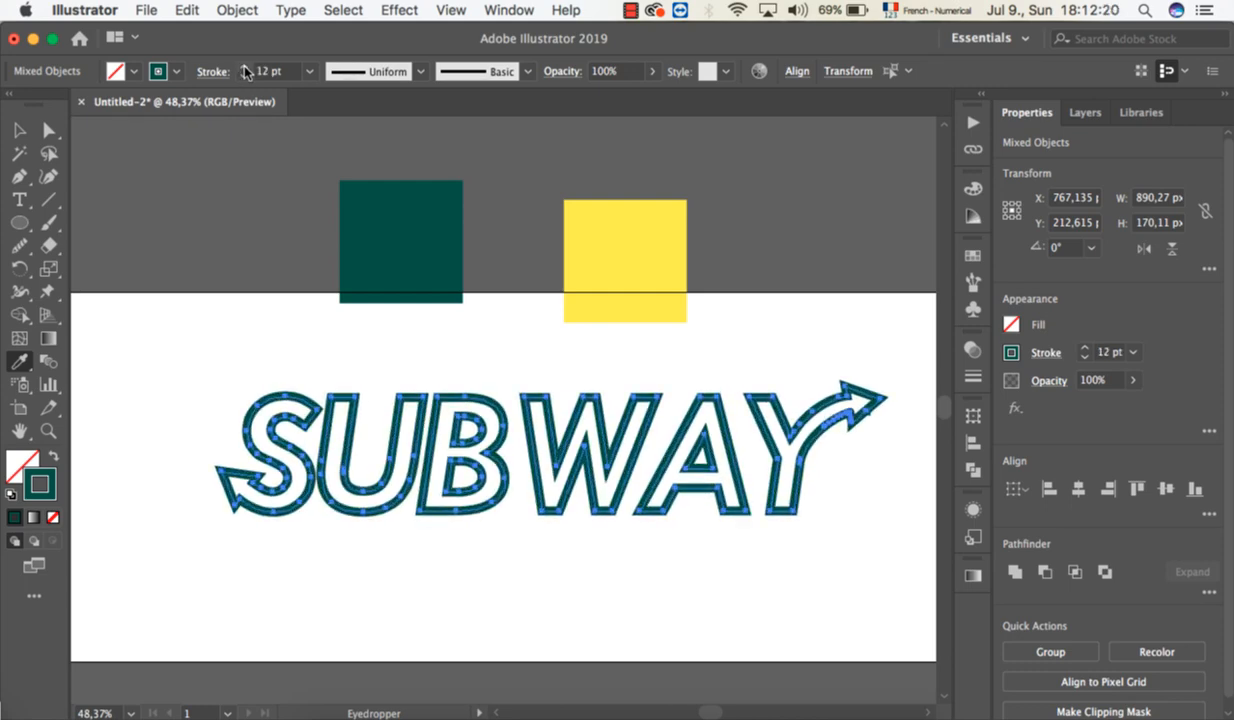
left_click(245, 69)
left_click(245, 69)
left_click(245, 69)
left_click(245, 69)
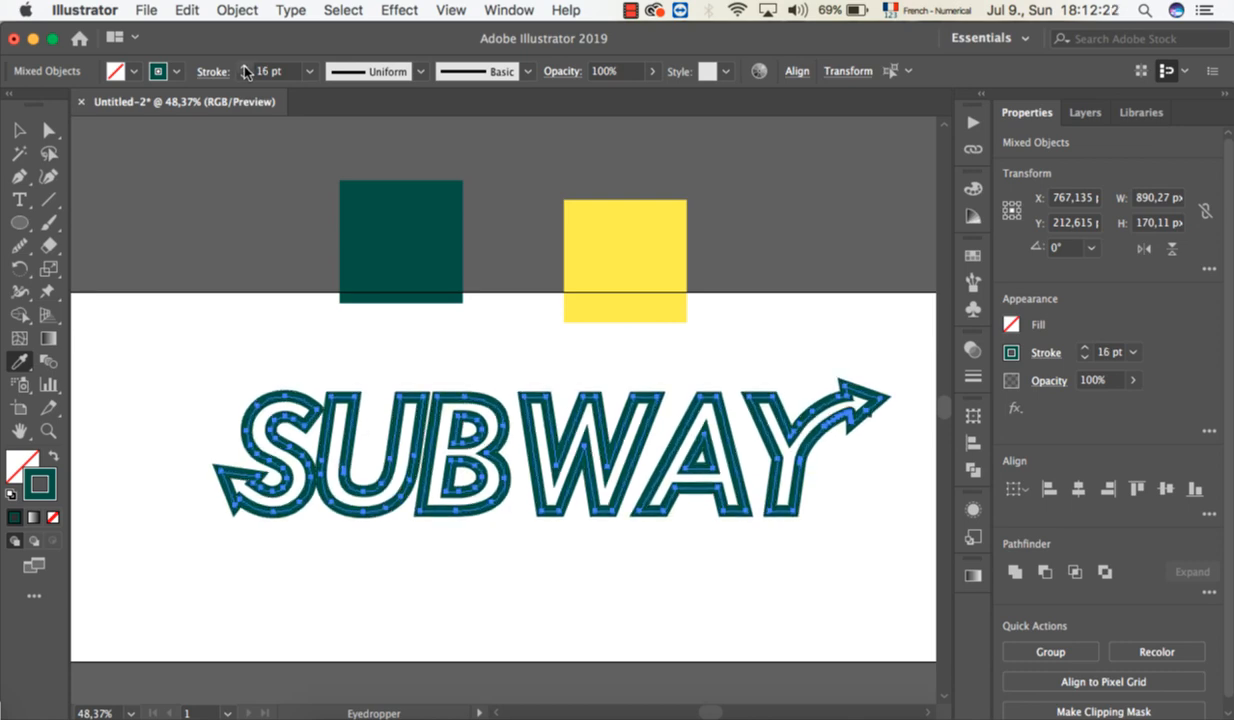
left_click(244, 80)
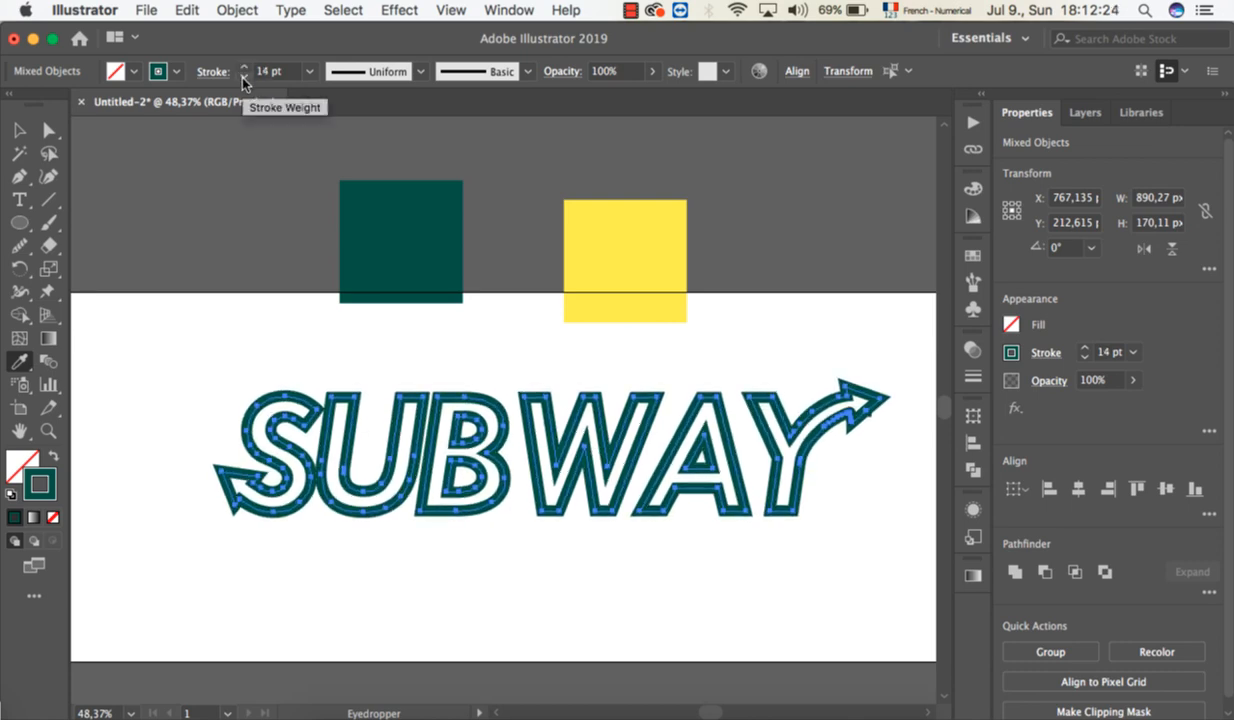
left_click(244, 80)
left_click(244, 80)
left_click(244, 80)
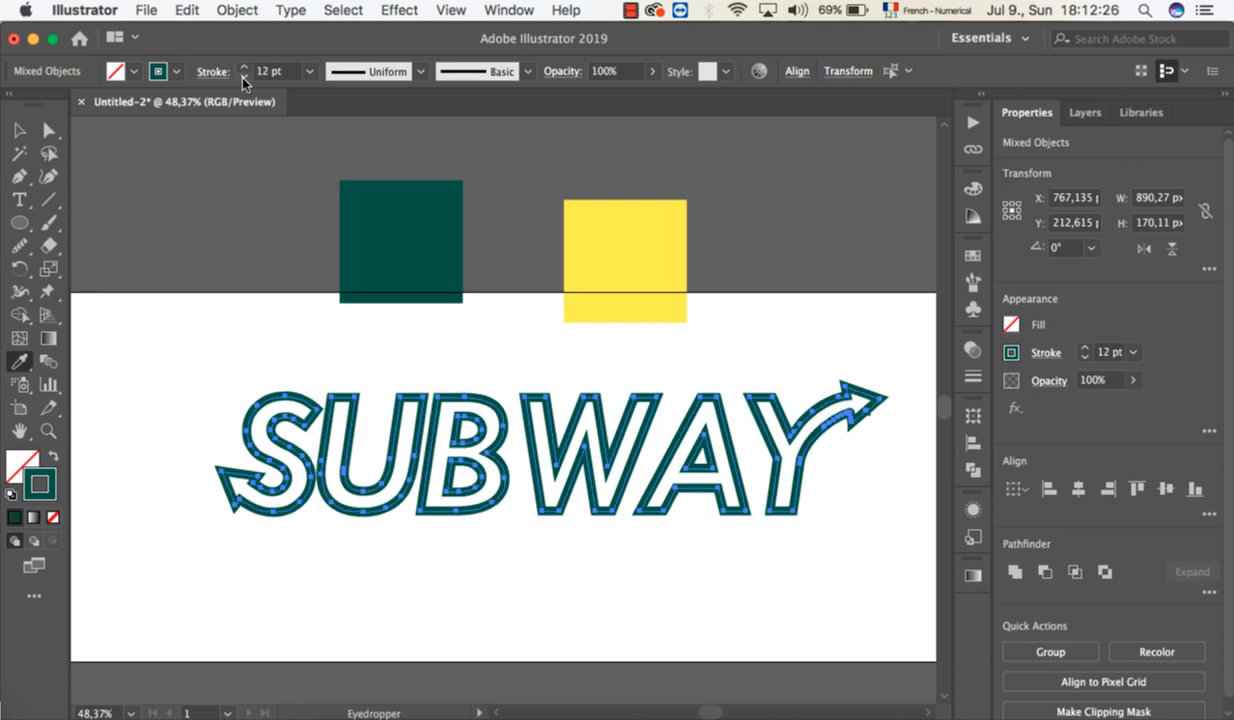
left_click(244, 80)
left_click(244, 80)
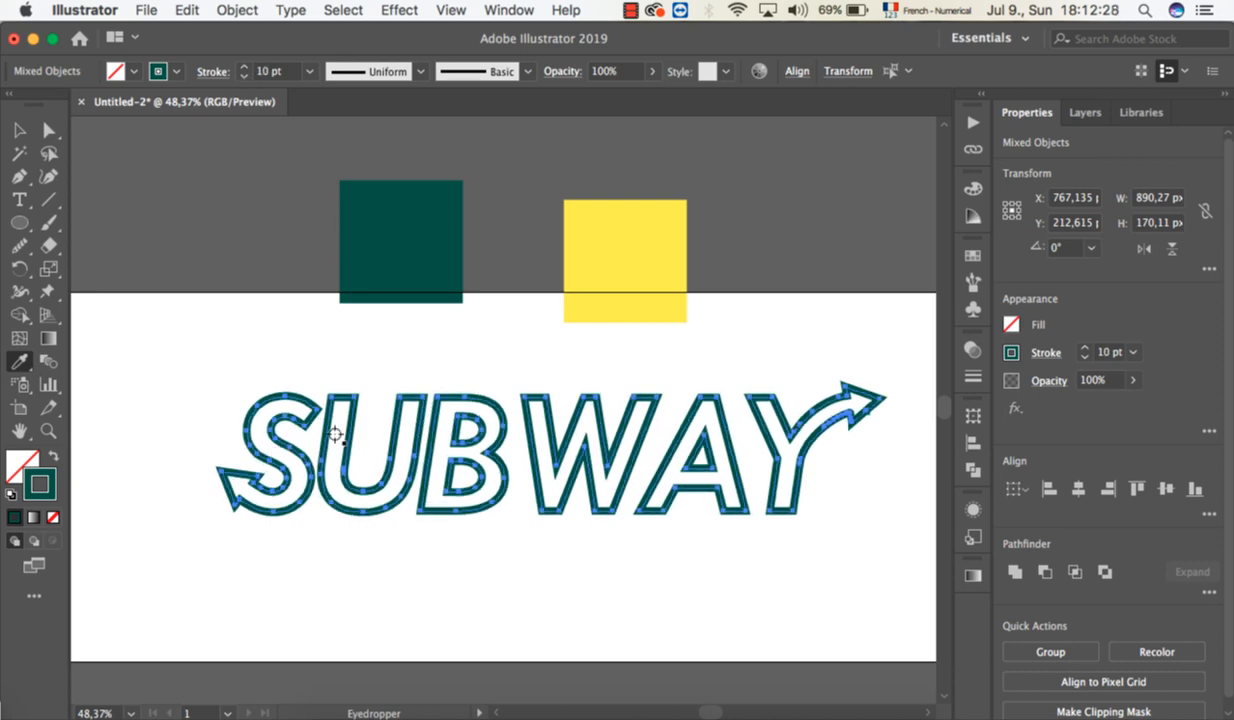
Align the 10 pt stroke of all the SUBWAY letters to the outside of their outlines.
scroll(397, 409, "up", 5)
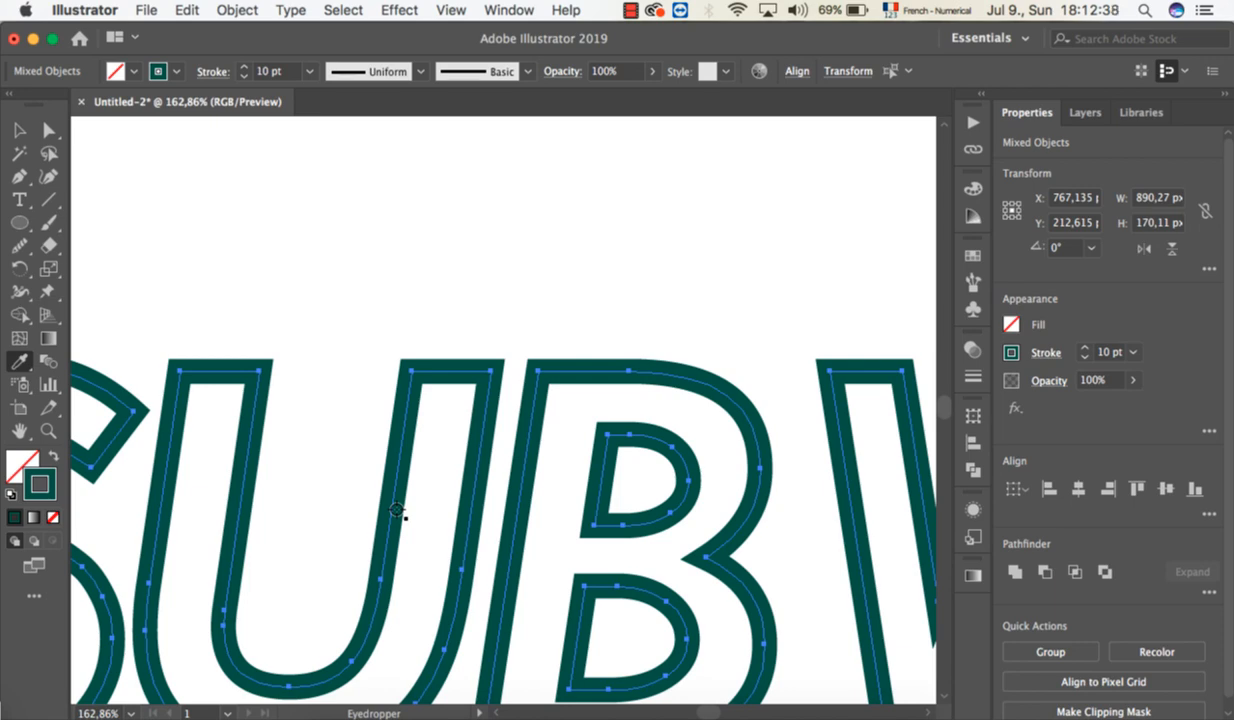
left_click(19, 129)
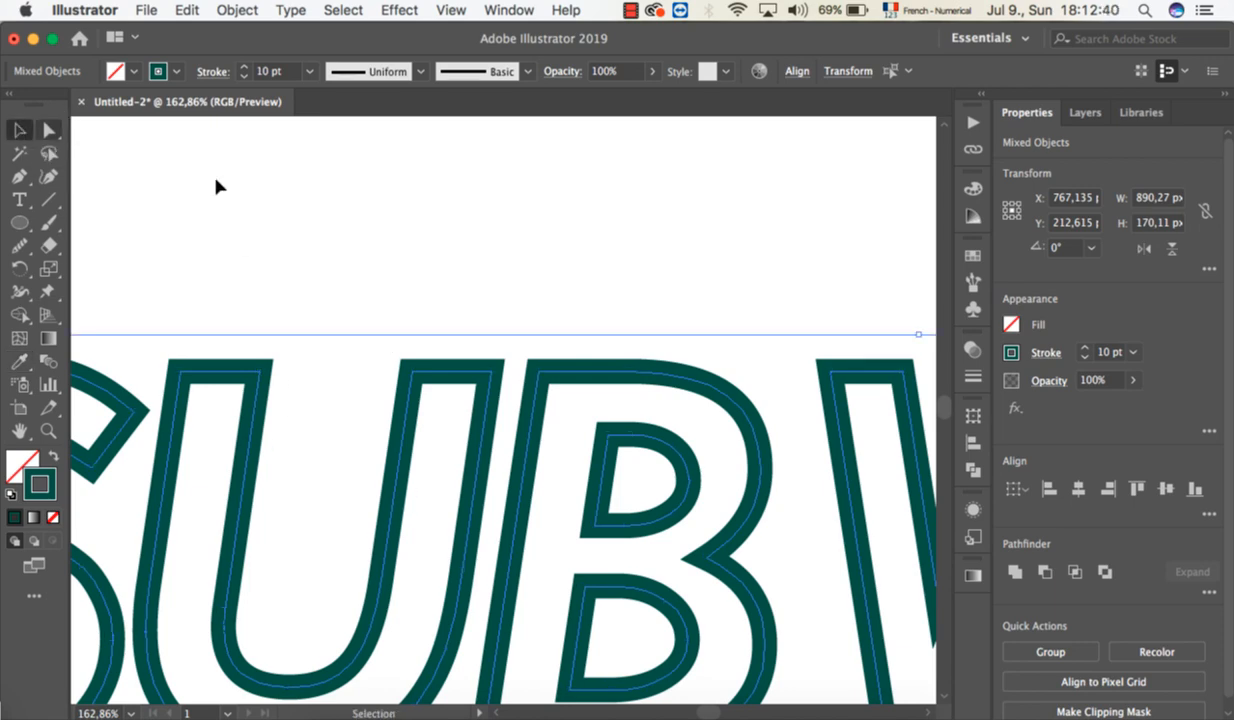
scroll(420, 250, "down", 5)
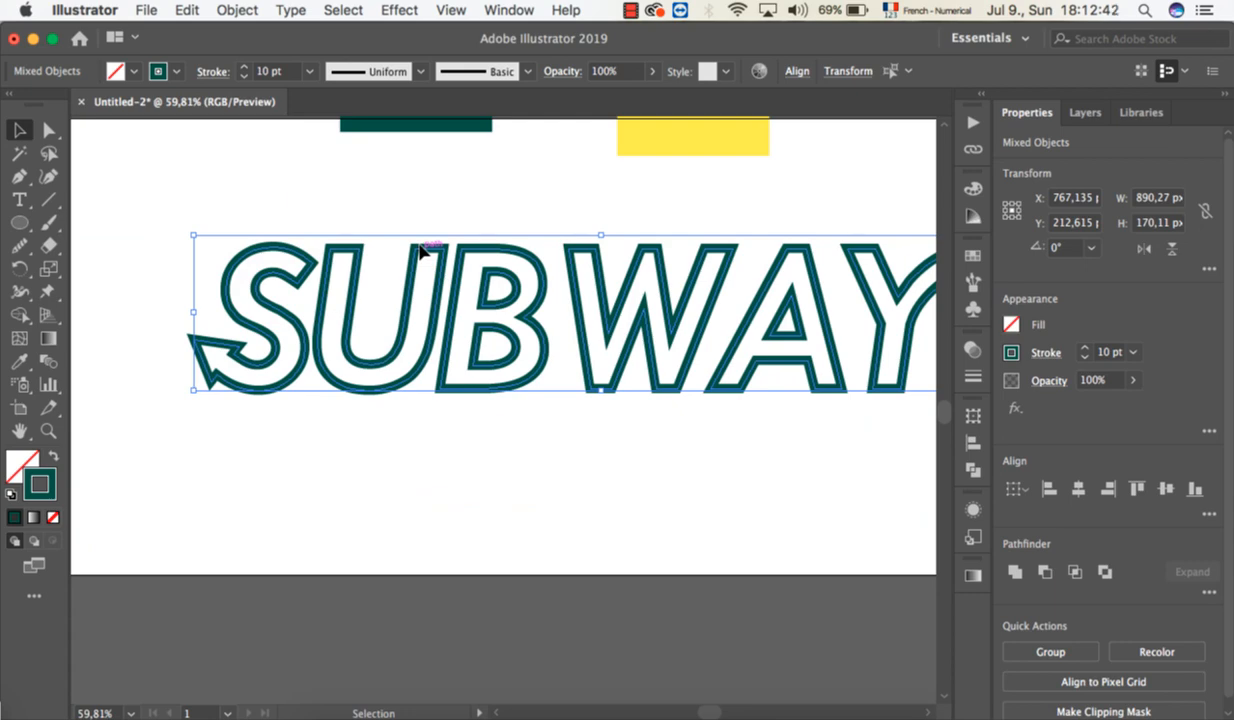
scroll(420, 250, "up", 5)
scroll(420, 250, "right", 5)
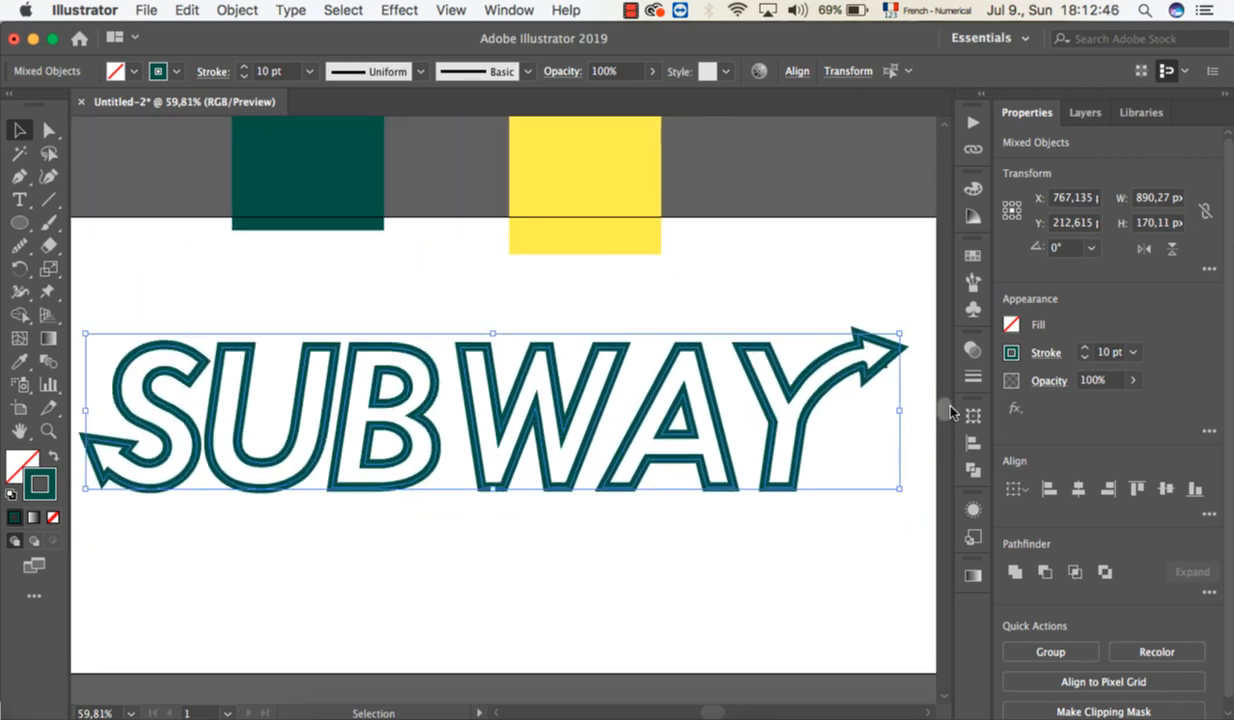
left_click(976, 384)
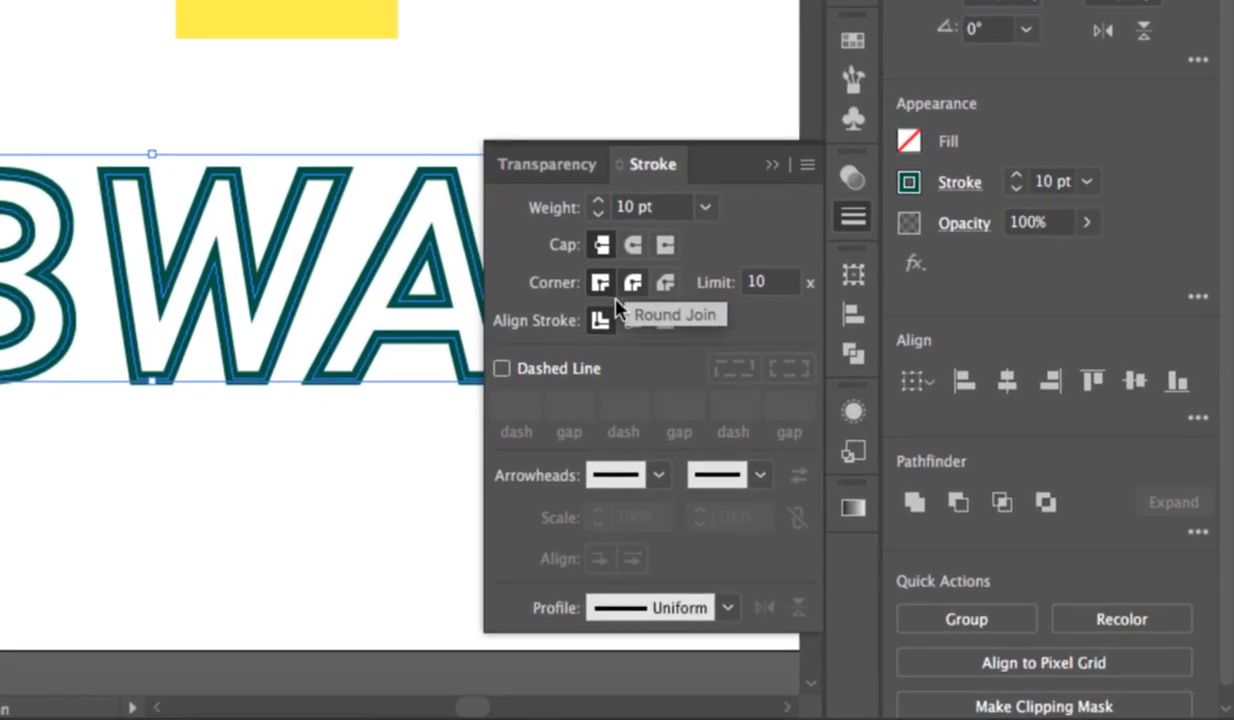
left_click(664, 324)
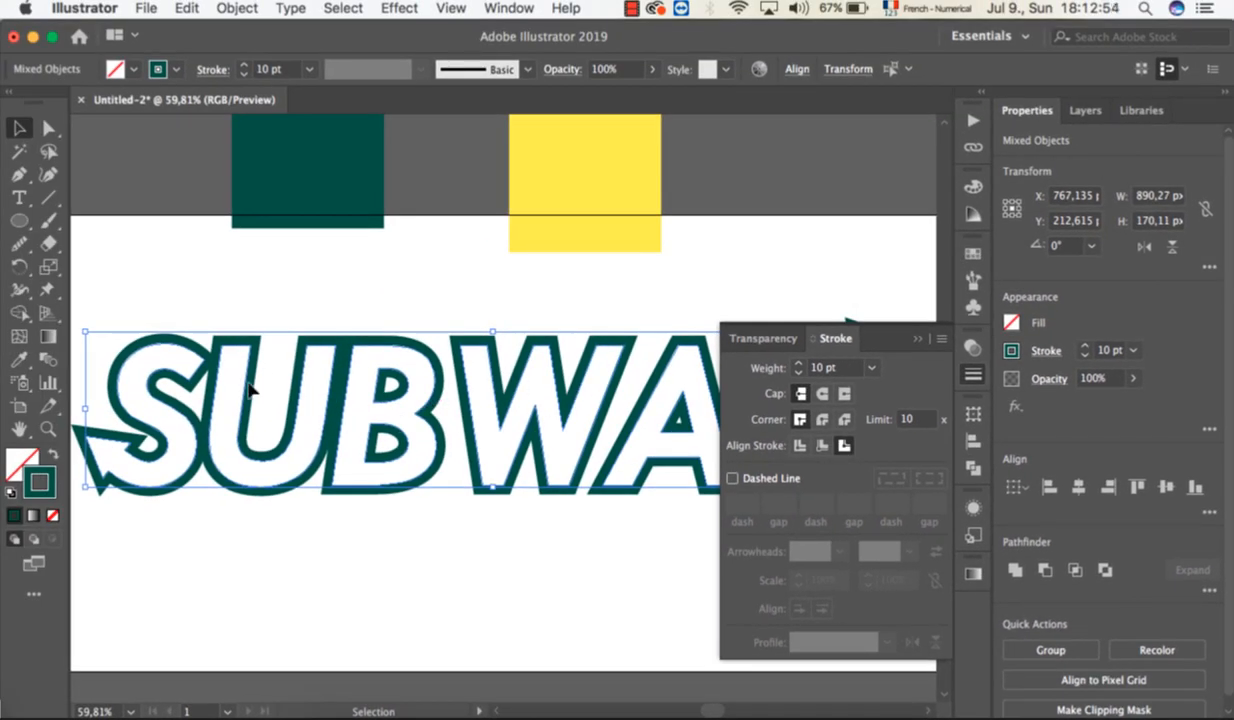
Deselect the wordmark and delete the stray shape inside the Y's arrowhead.
scroll(250, 368, "up", 3)
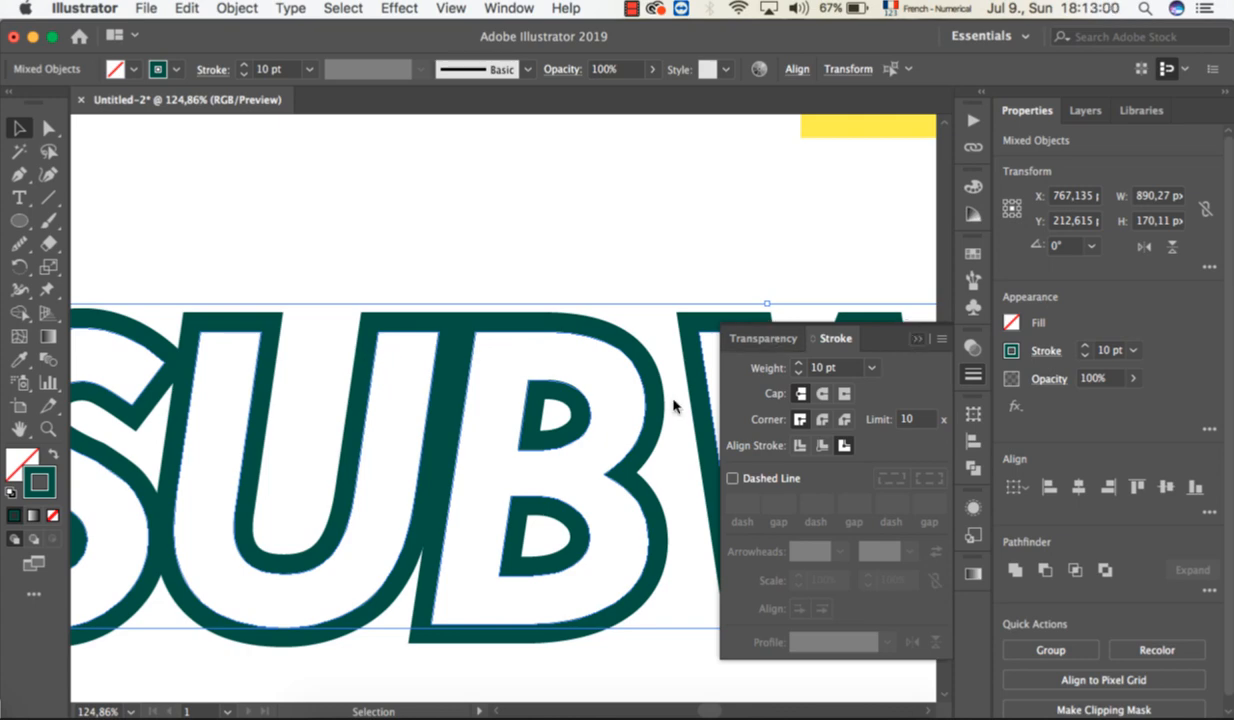
scroll(673, 406, "down", 4)
scroll(673, 406, "down", 4)
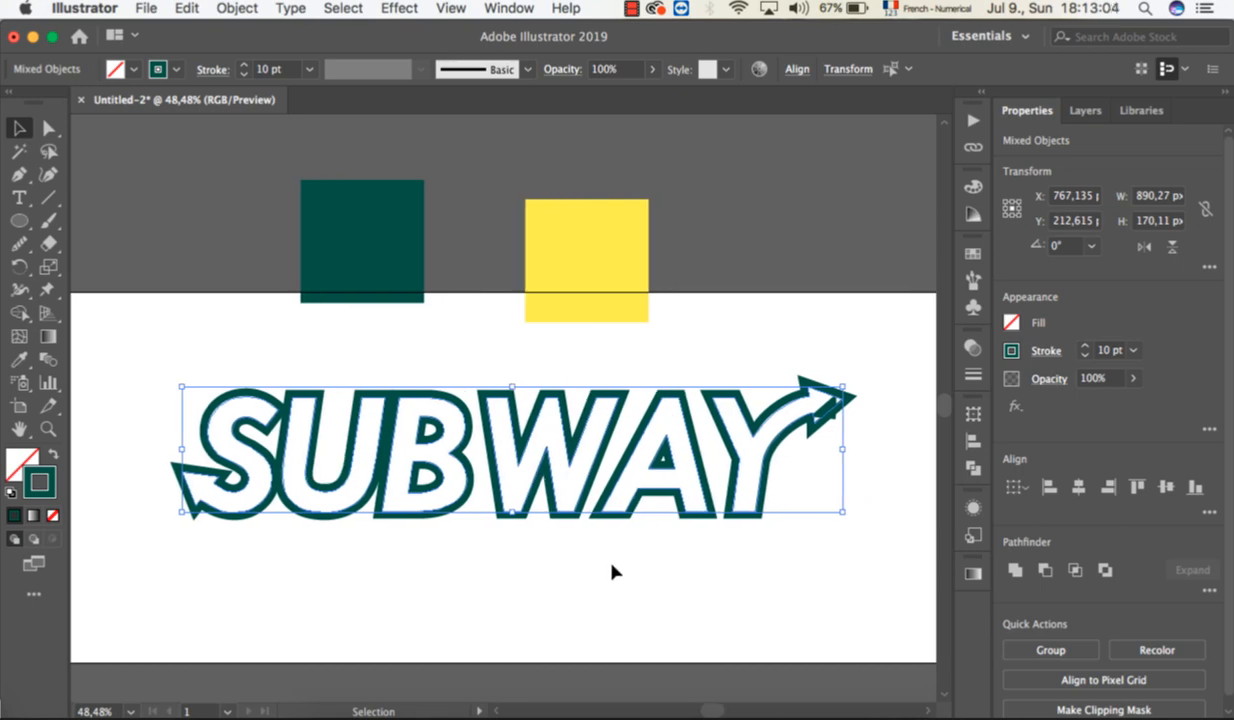
left_click(606, 603)
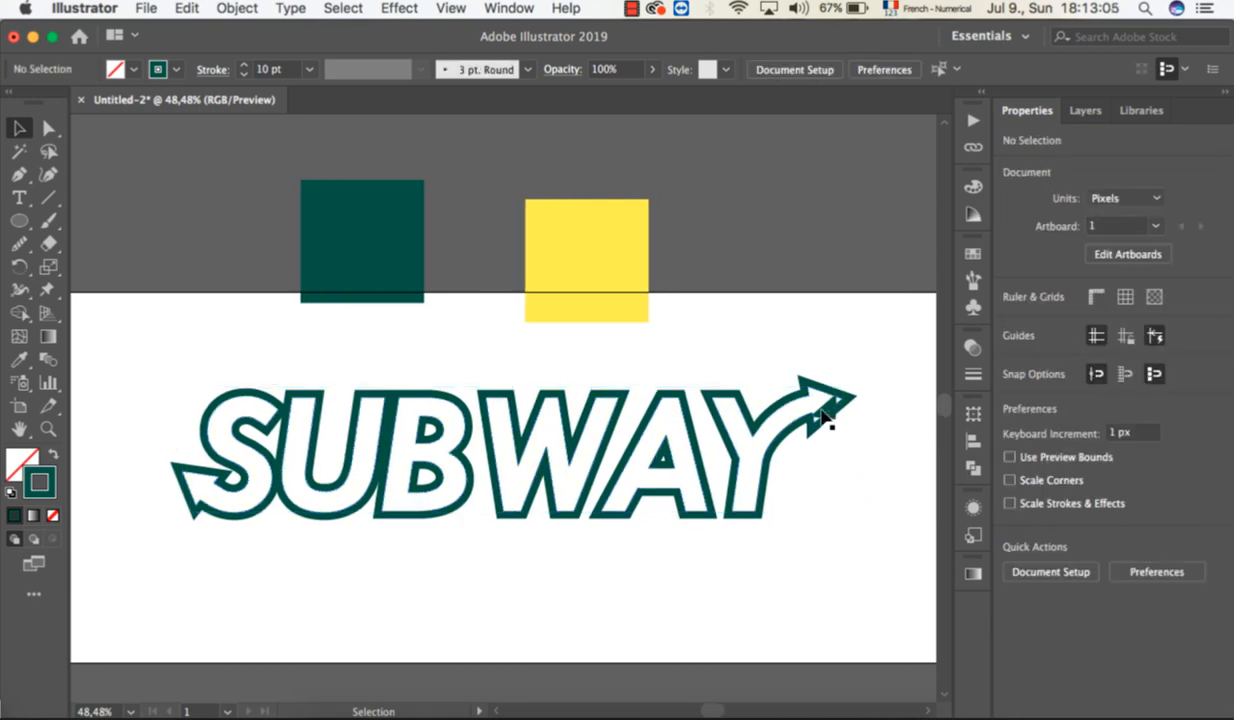
left_click(826, 412)
key("Delete")
Fill the letters W, A and Y with the yellow sampled from the yellow square.
left_click_drag(482, 353, 843, 570)
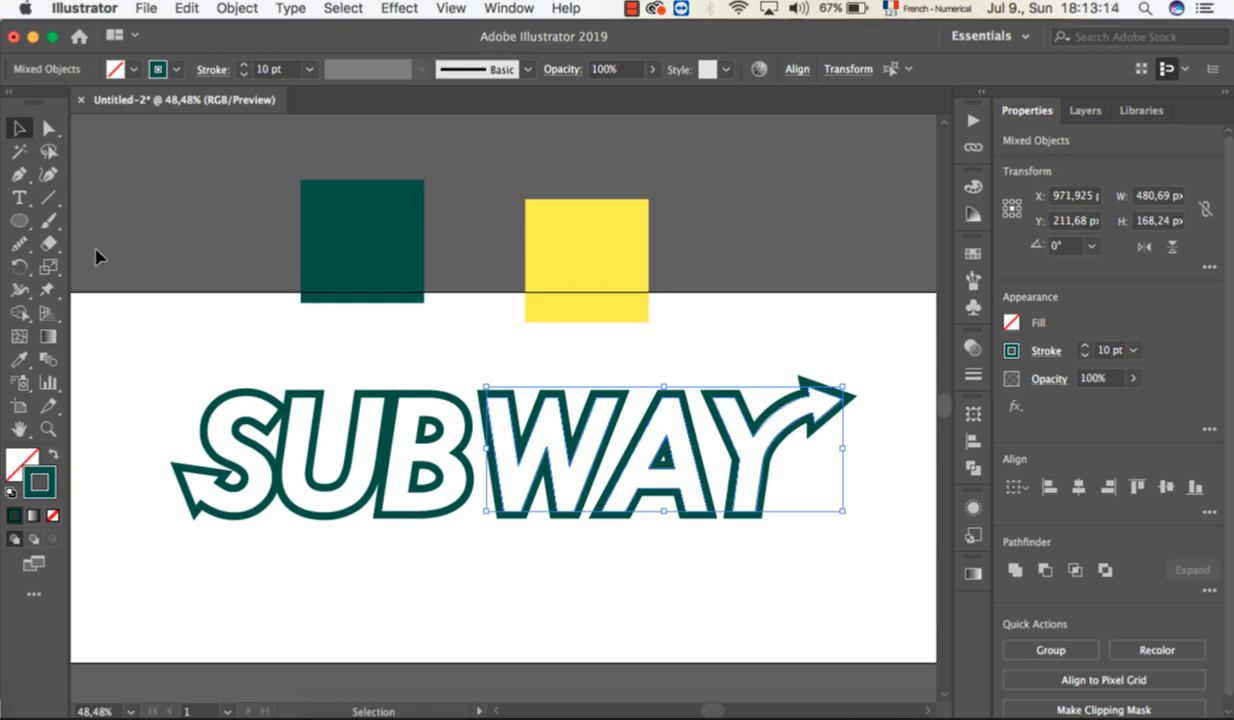
left_click(18, 359)
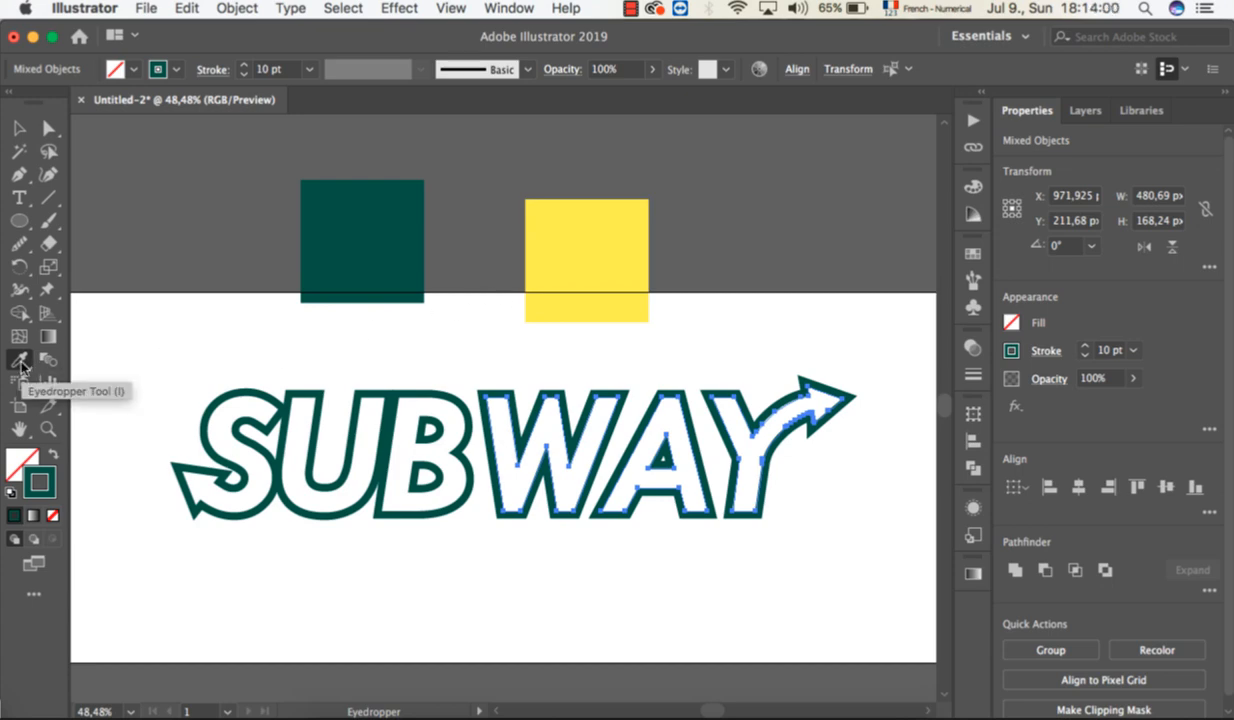
left_click(591, 237)
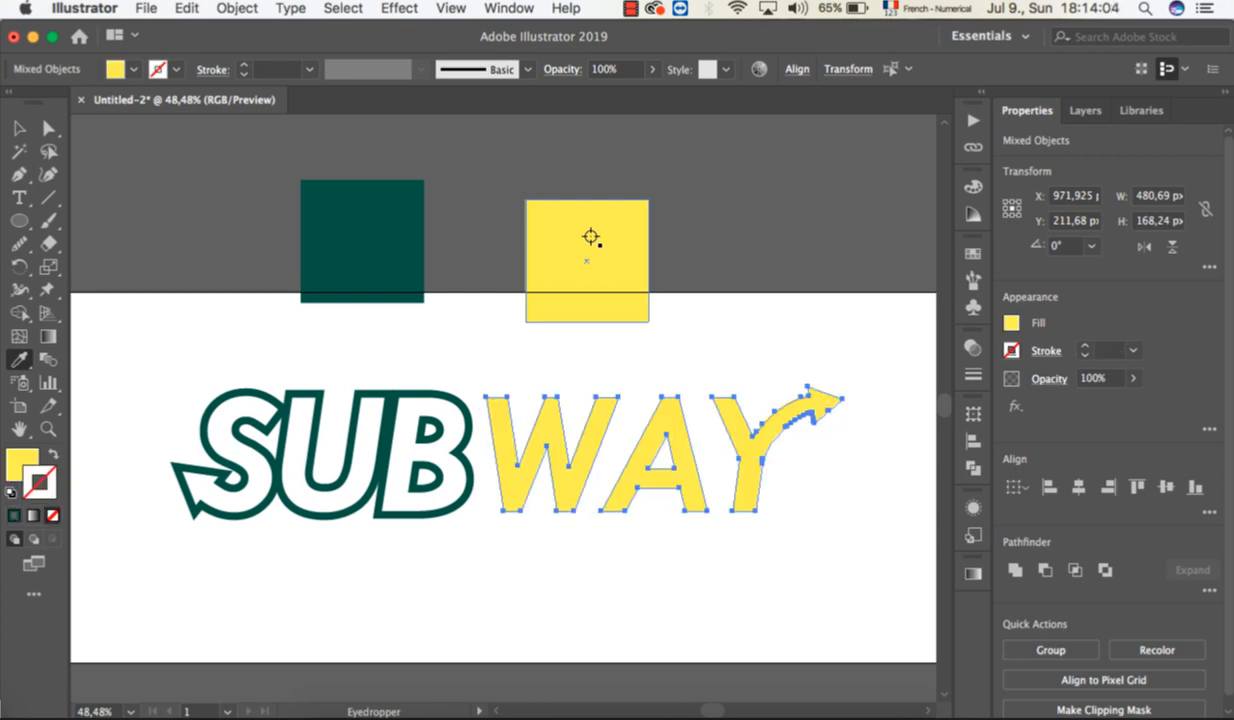
Give the yellow W, A and Y a dark green 005542 stroke with a weight of 10 pt.
left_click(44, 480)
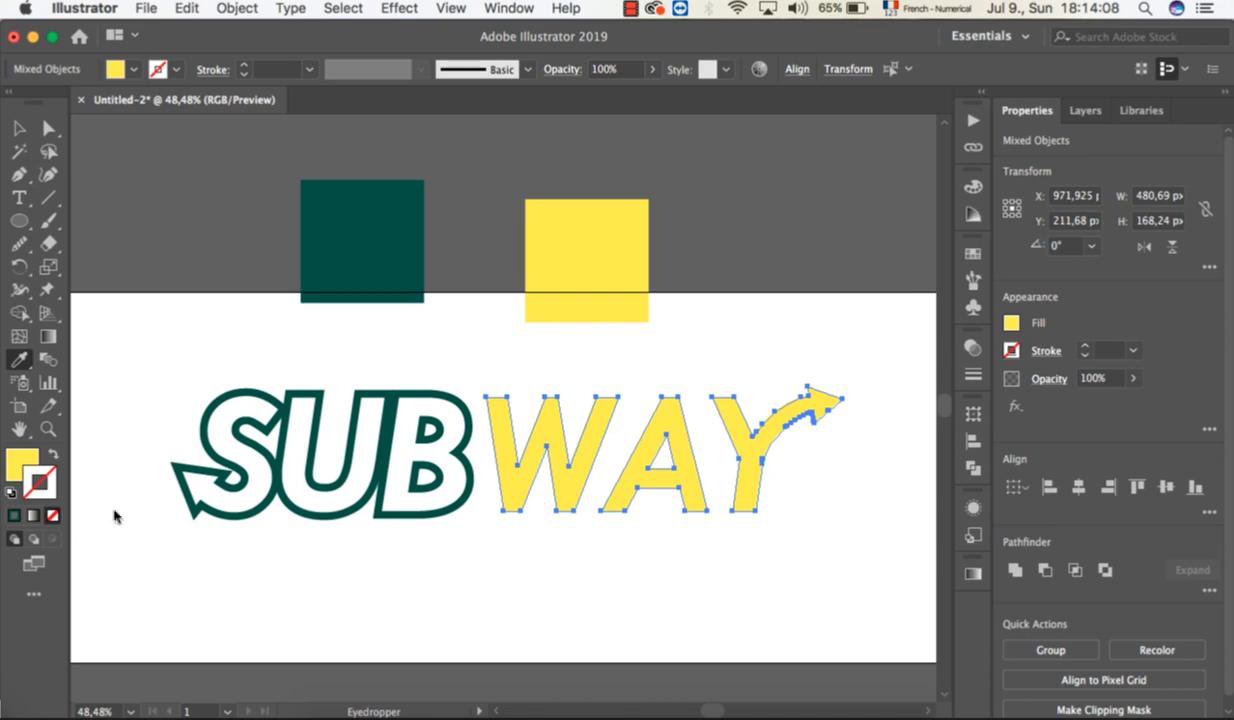
left_click(14, 516)
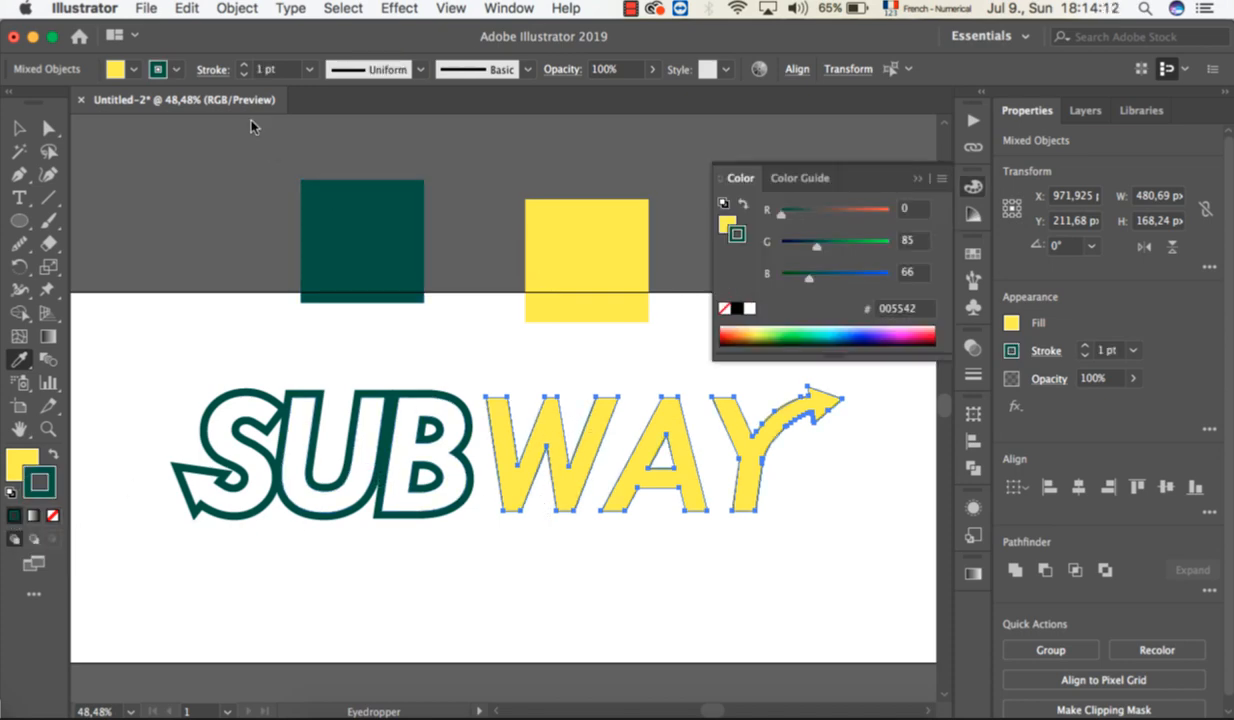
left_click(243, 65)
left_click(243, 65)
left_click(243, 65)
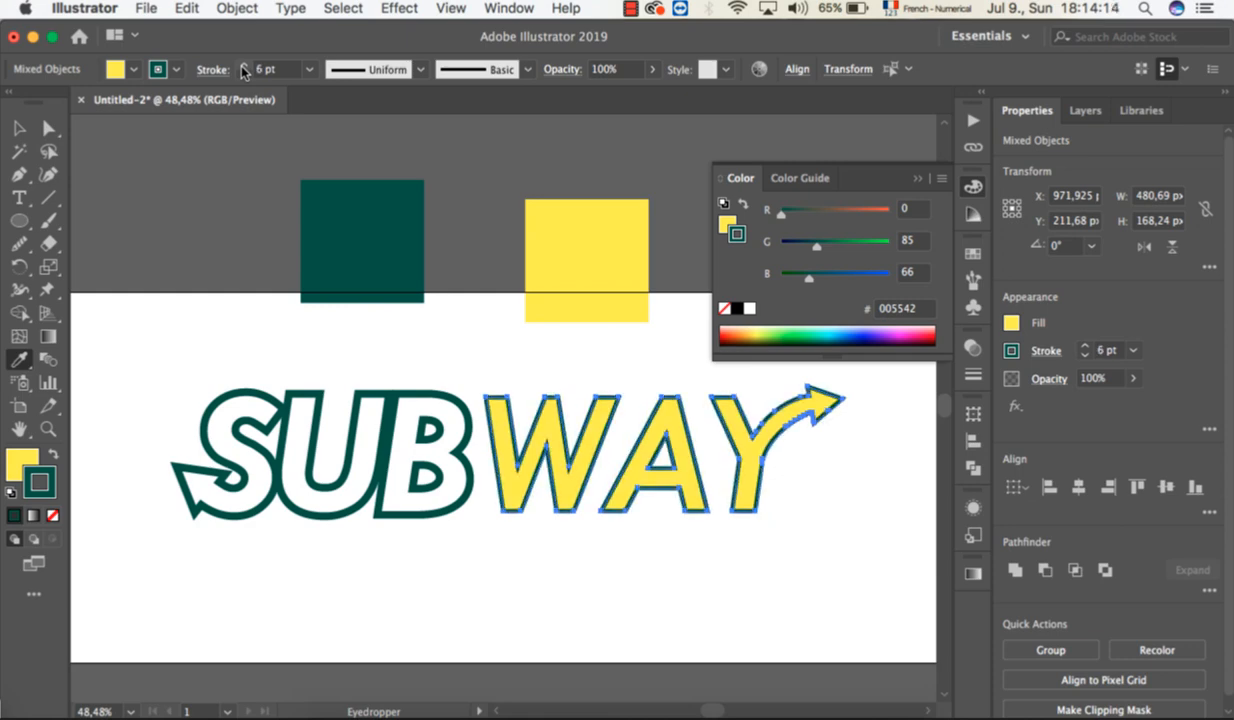
left_click(243, 65)
left_click(243, 65)
left_click(243, 65)
left_click(243, 65)
left_click(243, 65)
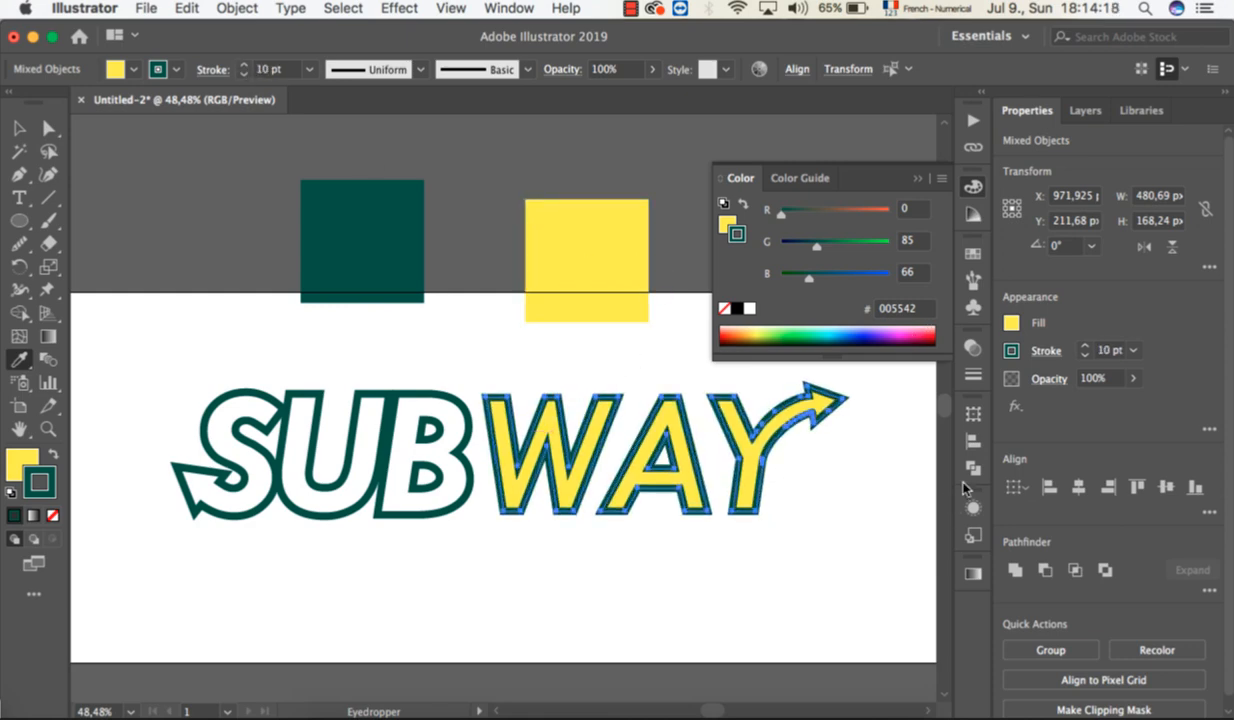
Align the stroke of the W, A and Y to the outside of their outlines.
left_click(975, 378)
left_click(845, 447)
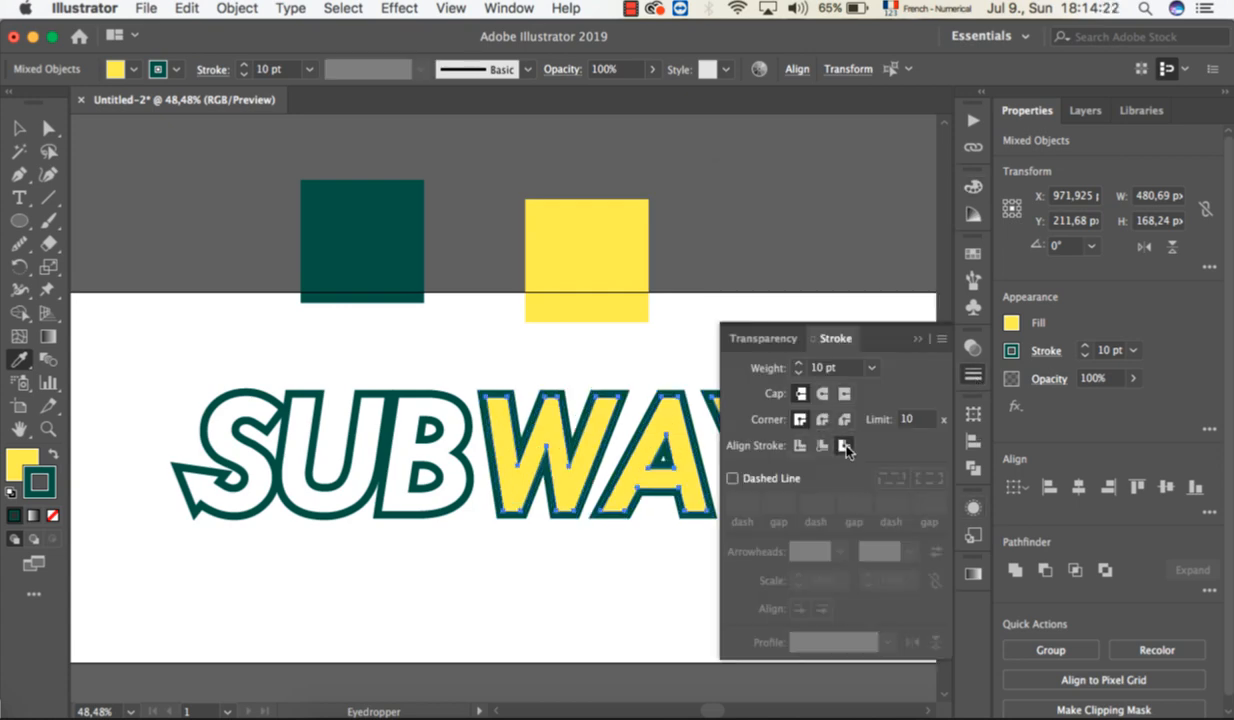
left_click(914, 339)
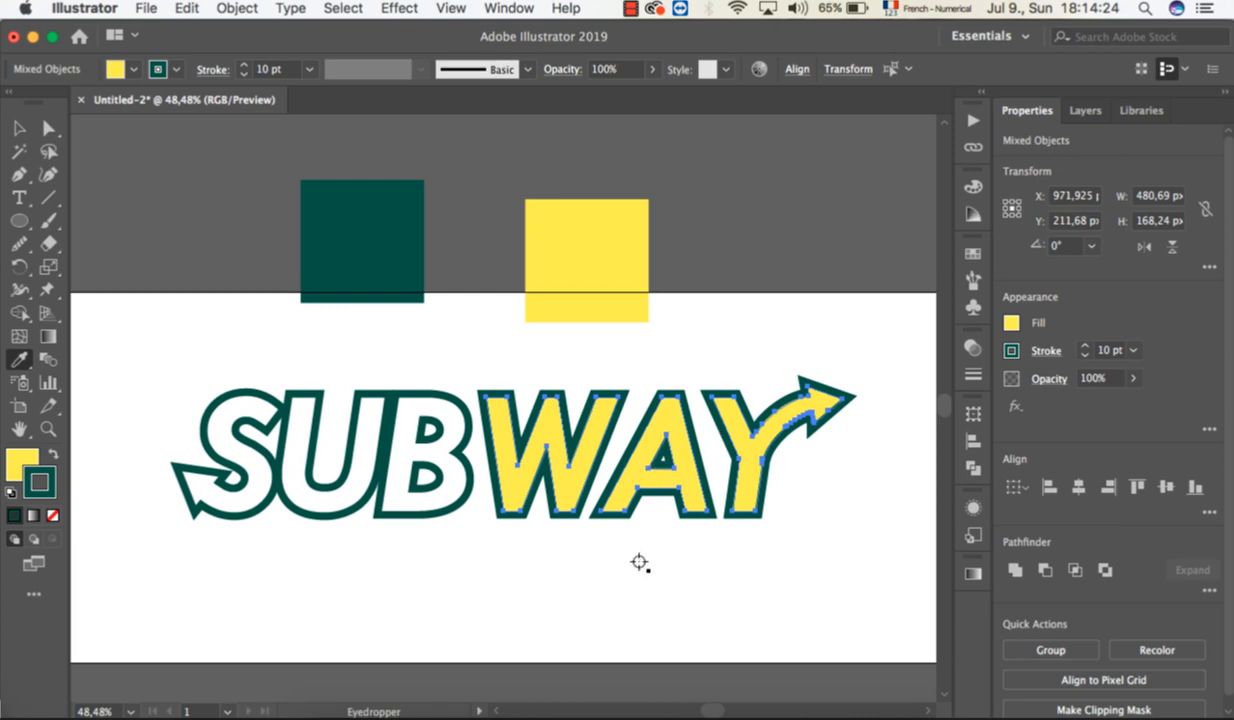
Nudge the W, A and Y together to the left until the W's outline overlaps the B's outline.
scroll(639, 562, "down", 2)
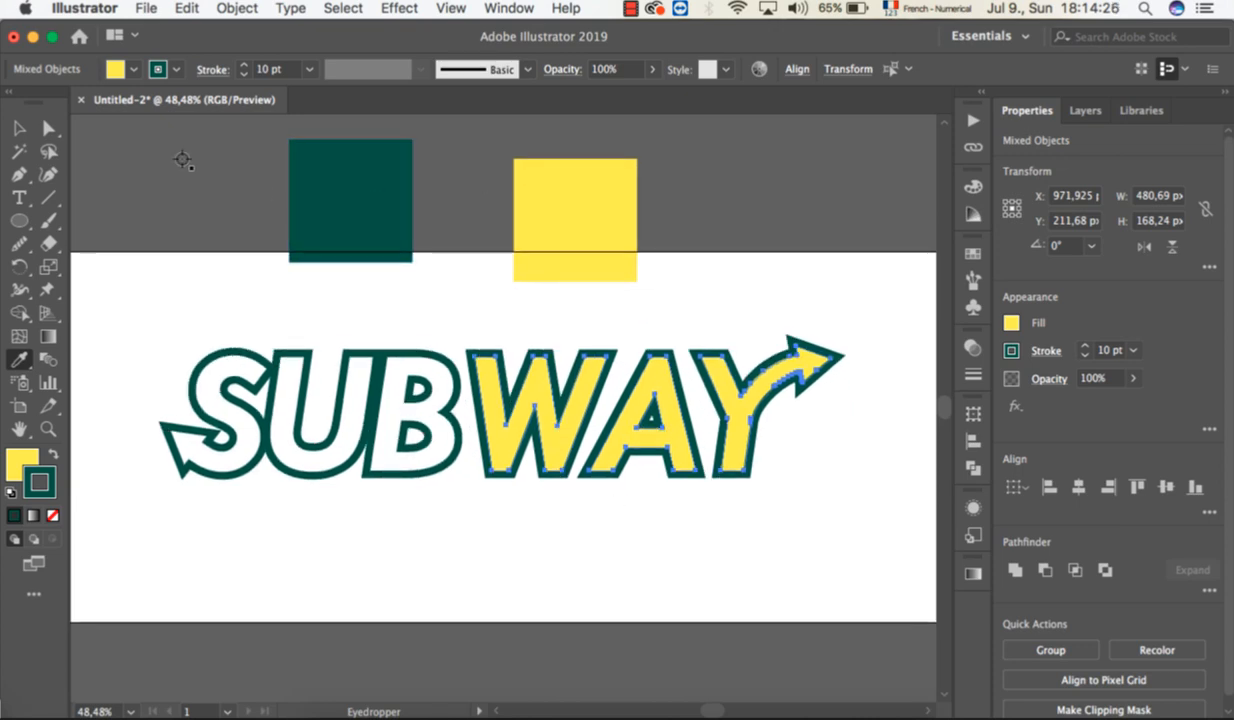
left_click(17, 129)
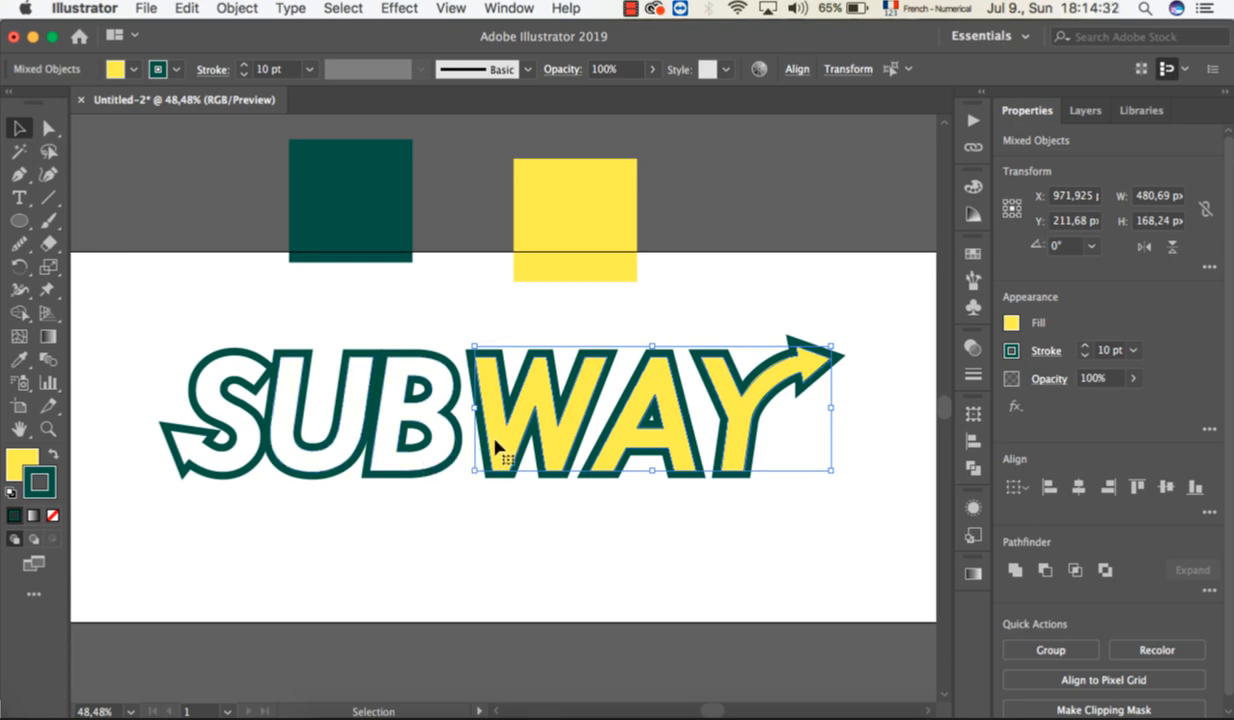
key("Left")
key("Left")
key("Left")
key("Left")
key("Left")
key("Left")
key("Left")
key("Left")
key("Left")
key("Left")
key("Left")
key("Left")
key("Left")
key("Left")
key("Left")
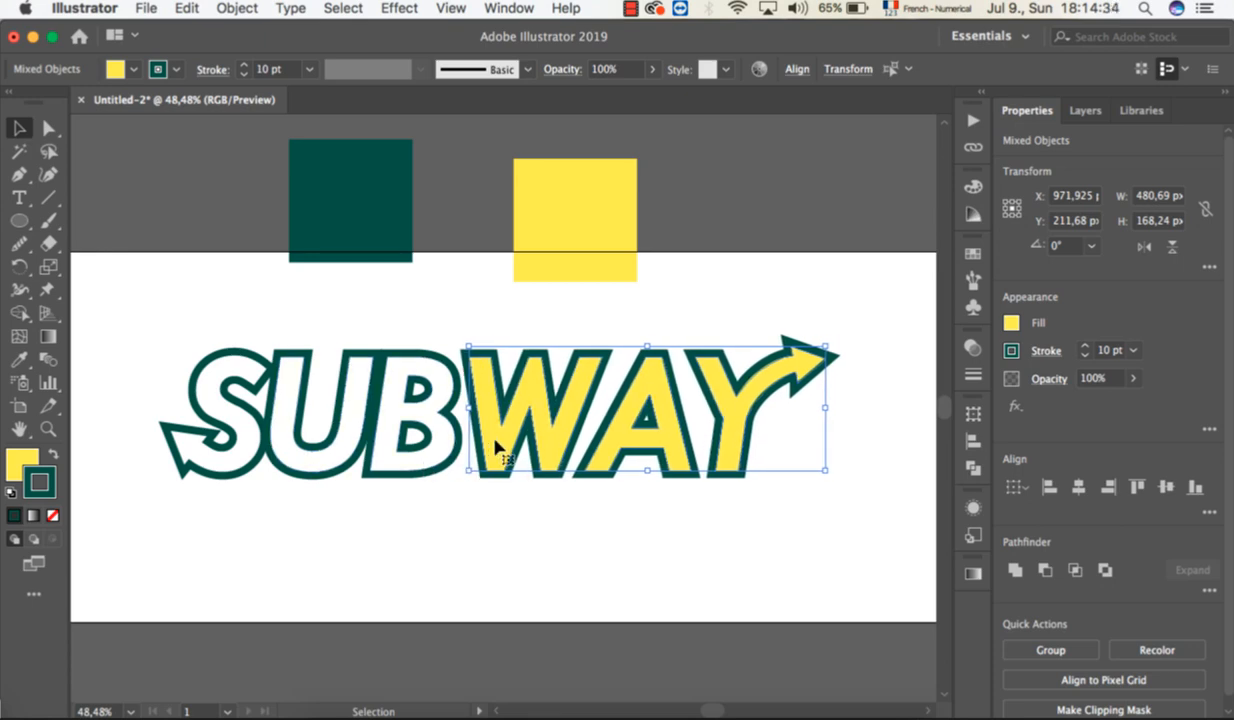
key("Left")
key("Left")
key("Left")
key("Left")
key("Left")
key("Left")
key("Left")
key("Left")
key("Left")
key("Left")
key("Left")
key("Left")
key("Left")
key("Left")
key("Left")
key("Left")
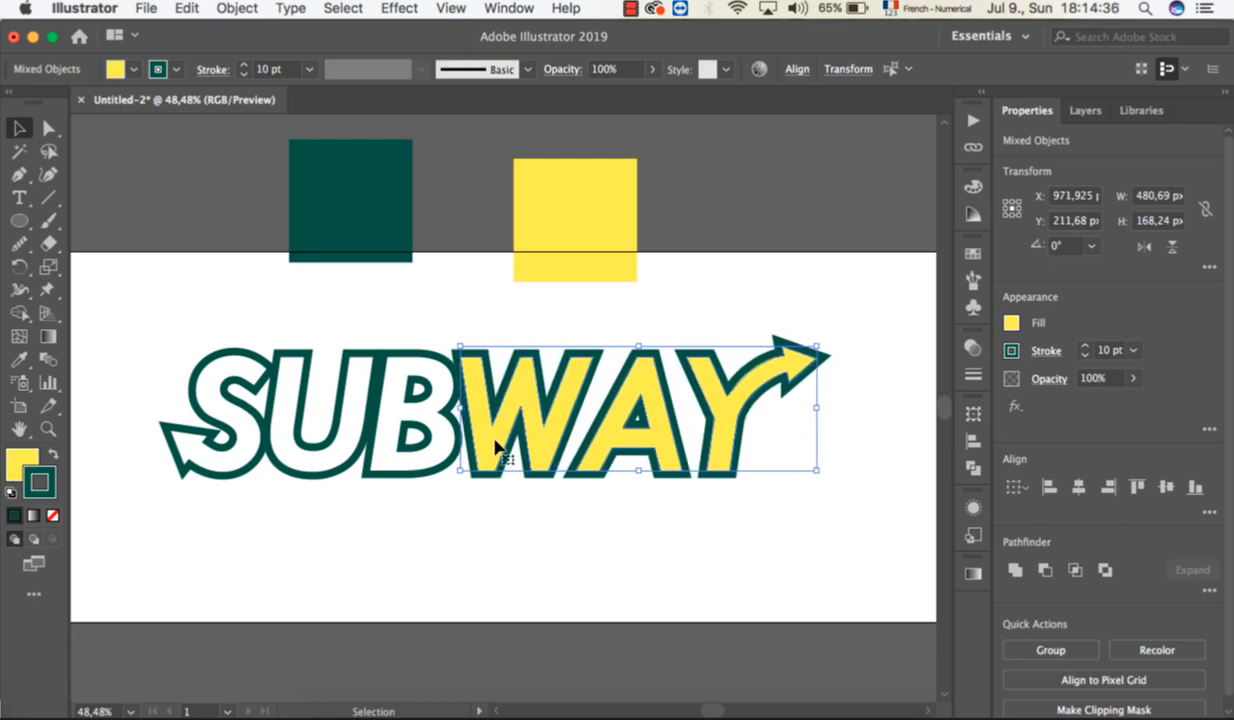
key("Left")
key("Left")
key("Left")
key("Left")
key("Left")
key("Left")
key("Left")
key("Left")
key("Left")
key("Left")
key("Left")
key("Left")
key("Left")
key("Left")
key("Left")
key("Left")
key("Left")
key("Left")
key("Left")
key("Left")
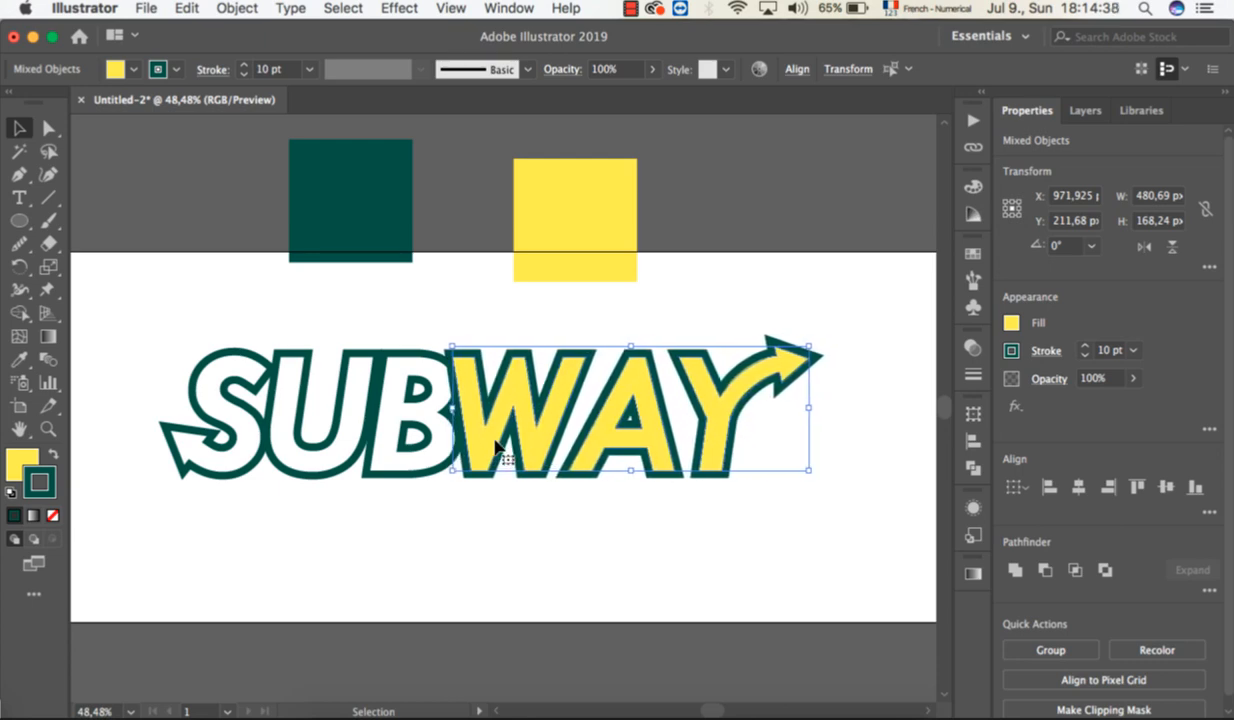
key("Right")
key("Right")
key("Right")
key("Right")
key("Right")
key("Right")
key("Right")
key("Right")
key("Right")
Nudge the A and the Y left one after the other so their outlines overlap the neighbouring letters.
left_click(603, 468)
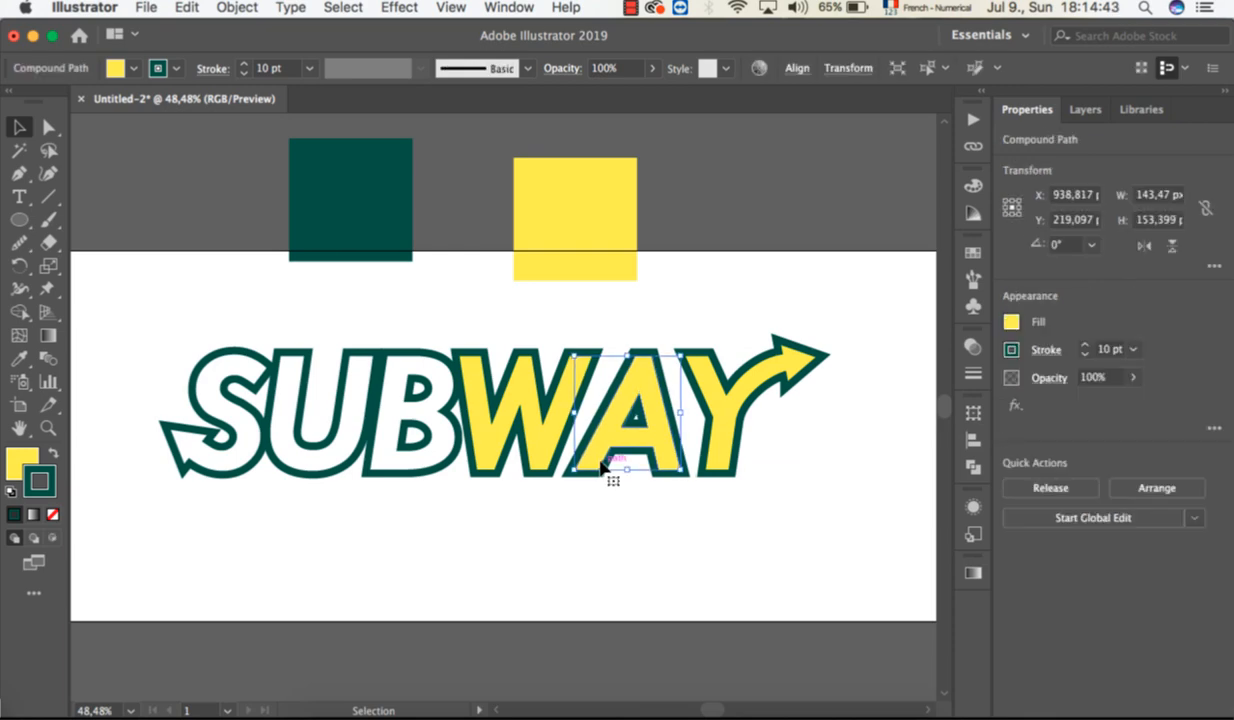
left_click(715, 428)
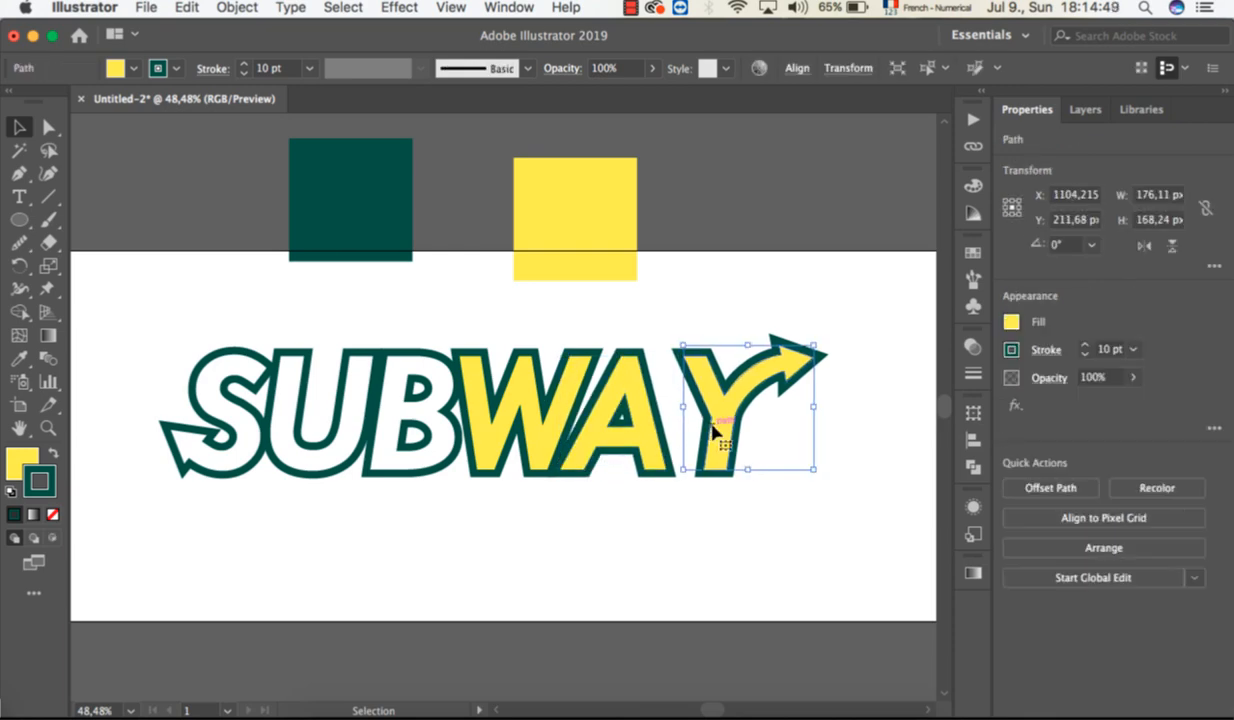
key("Left")
key("Left")
key("Left")
key("Left")
key("Left")
key("Left")
key("Left")
key("Left")
key("Left")
key("Left")
key("Left")
key("Left")
key("Left")
key("Left")
key("Left")
key("Left")
key("Left")
key("Left")
key("Left")
key("Left")
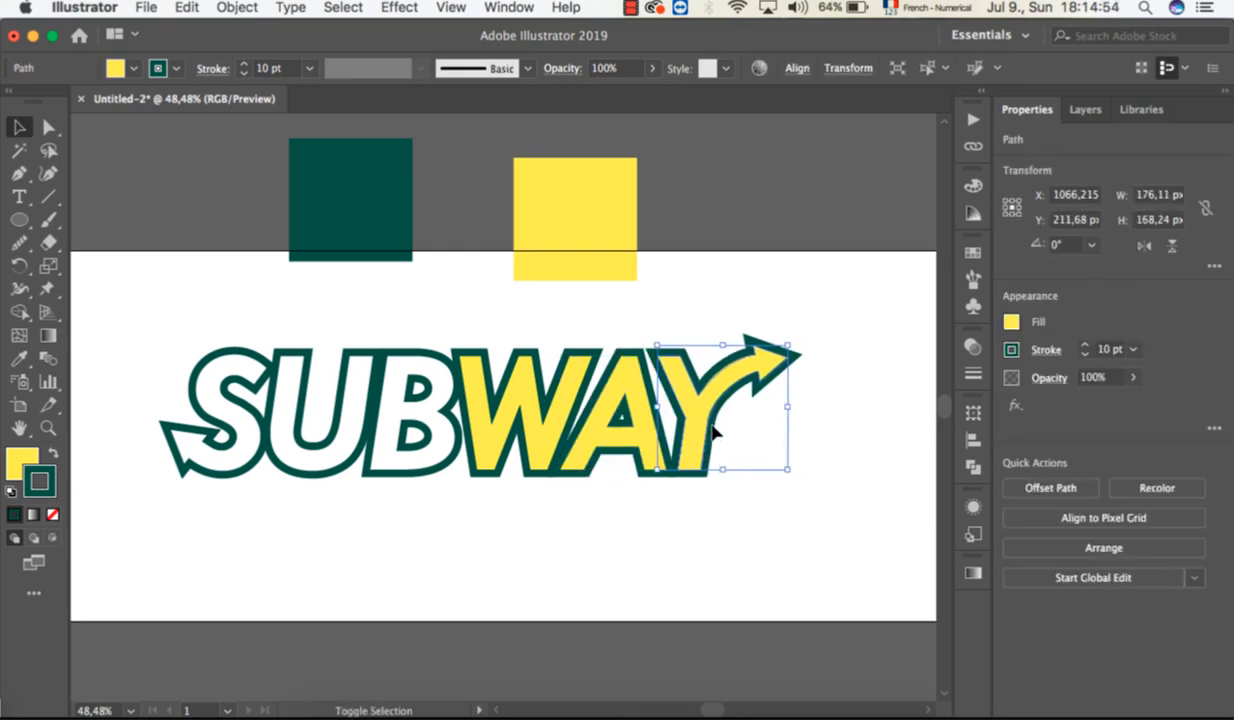
Set the stroke weight of all the SUBWAY letters to 19 pt and deselect them.
left_click_drag(730, 519, 175, 400)
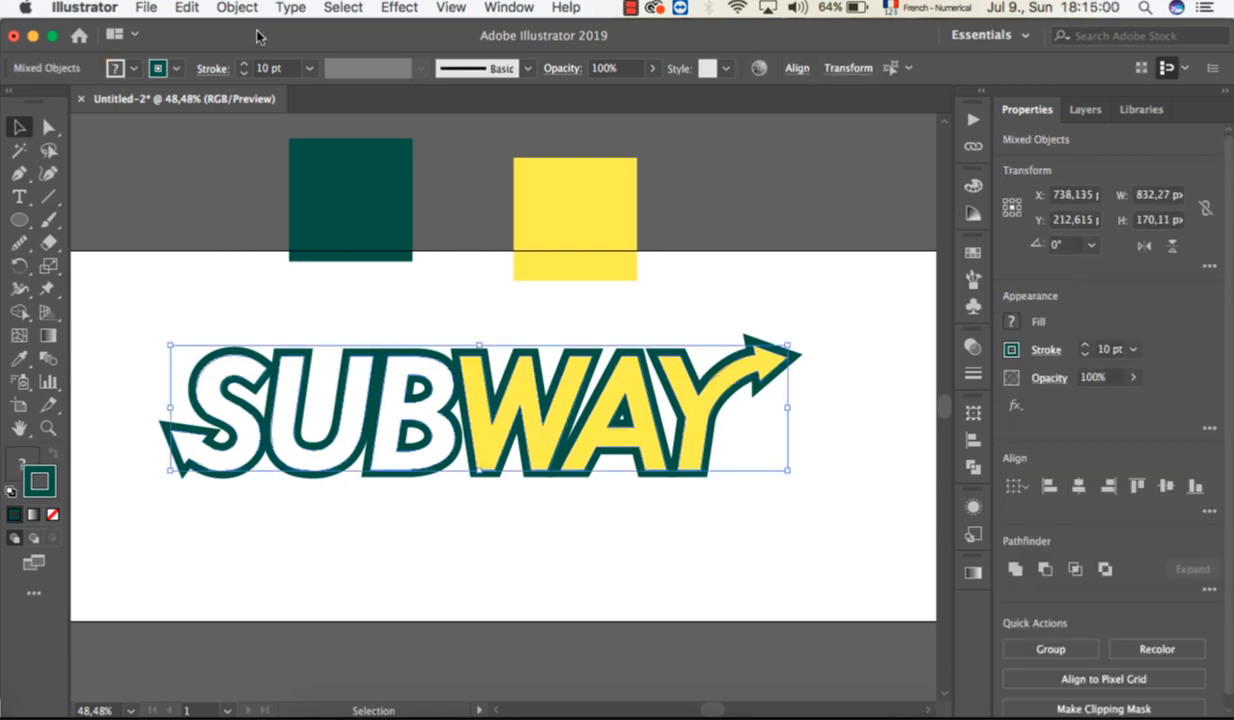
left_click(246, 64)
left_click(246, 64)
left_click(246, 64)
left_click(246, 64)
left_click(246, 64)
left_click(246, 64)
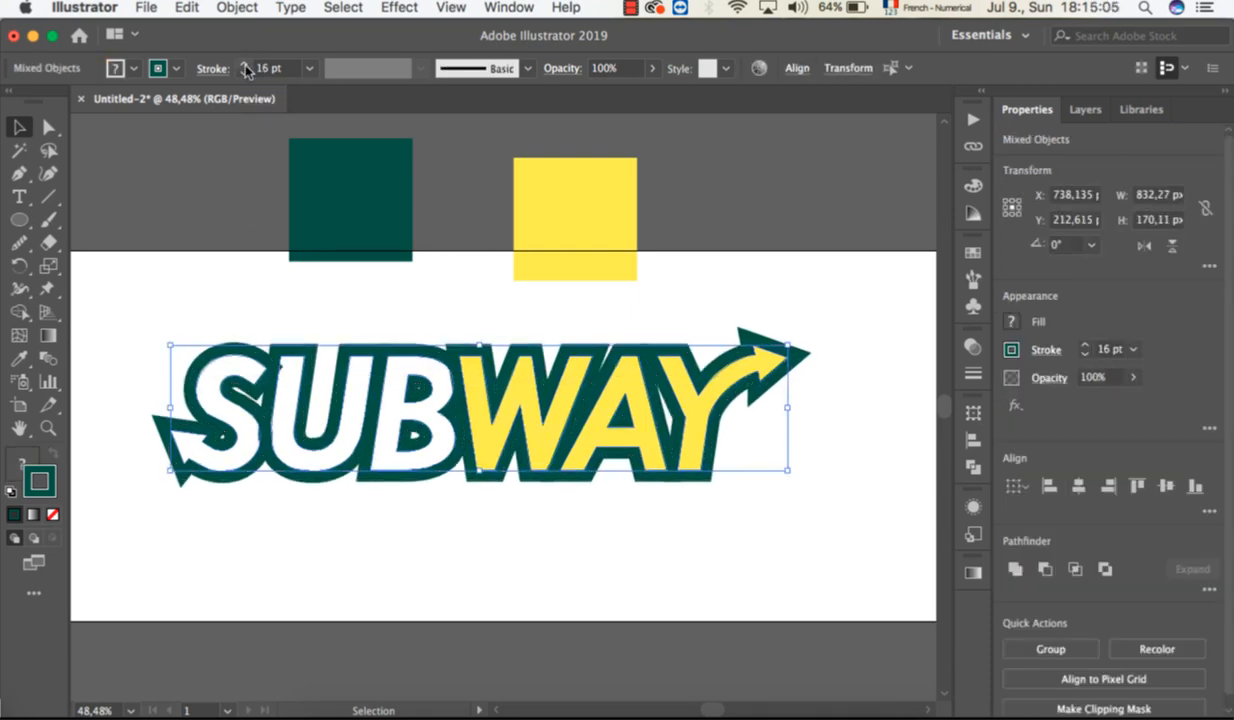
left_click(246, 64)
key("super+shift+a")
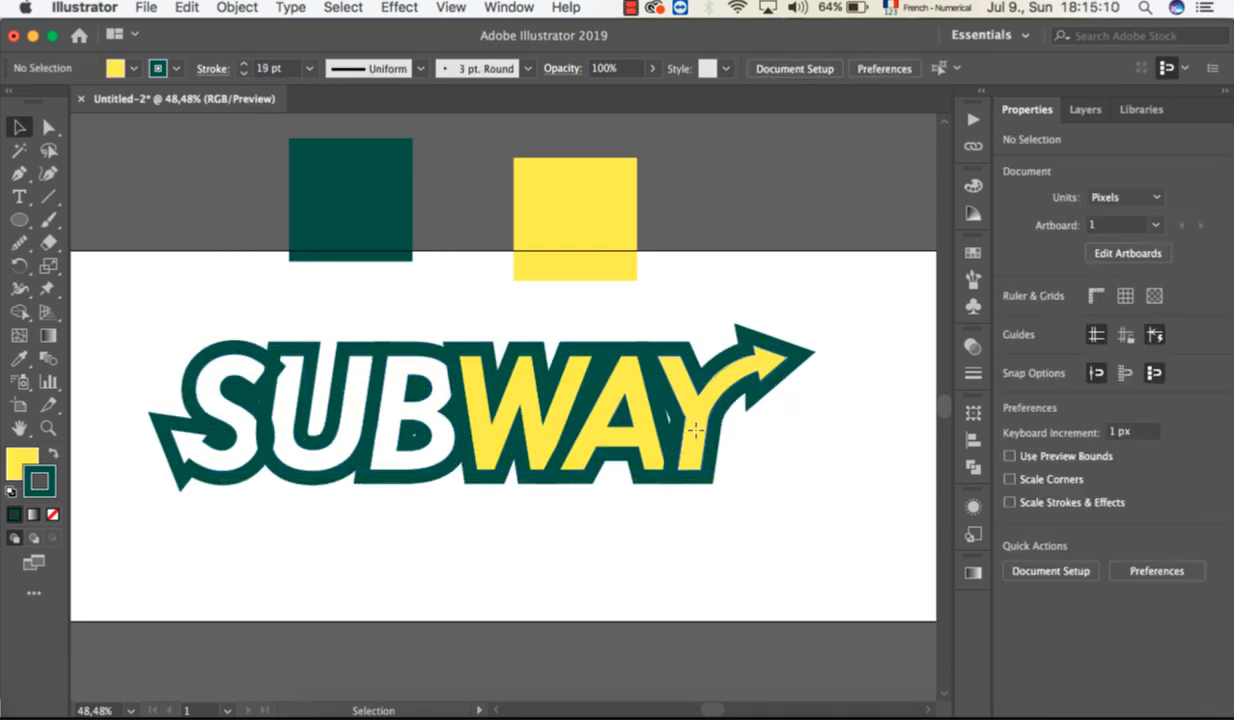
Fine-tune the letter spacing by shifting the Y and W slightly right and the S slightly left, leaving nothing selected.
left_click(697, 435)
left_click(480, 420)
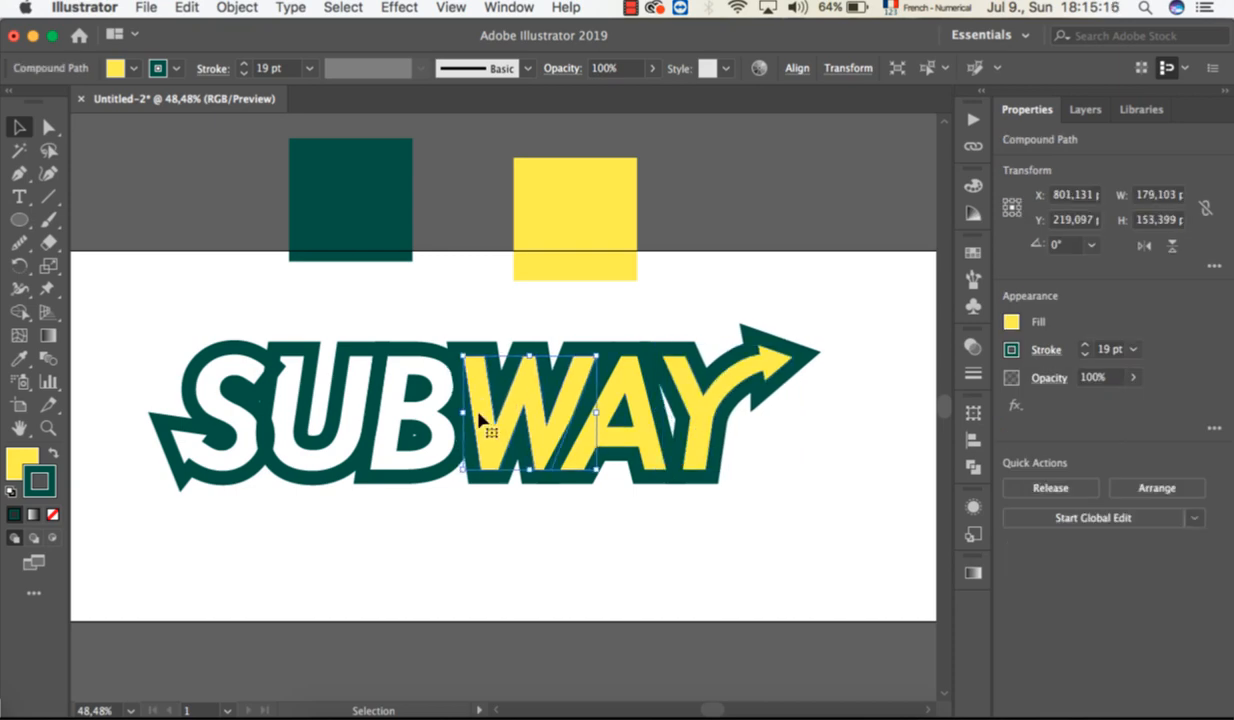
left_click(226, 470)
left_click(518, 600)
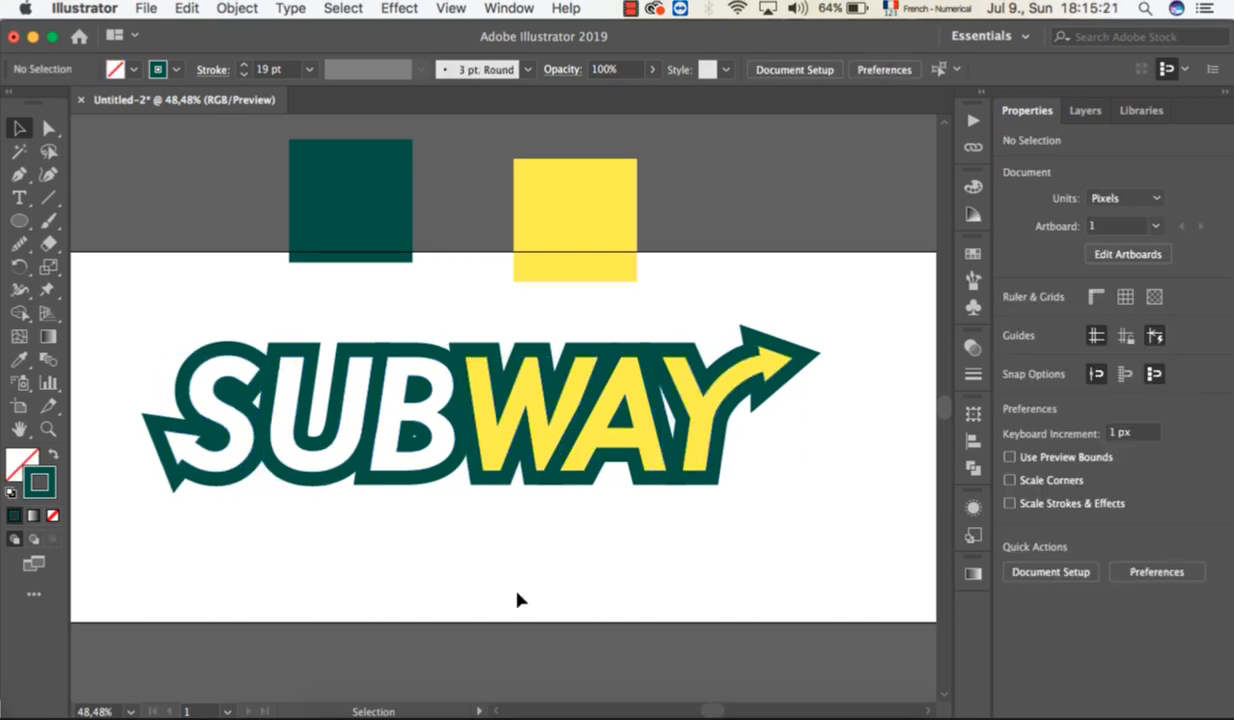